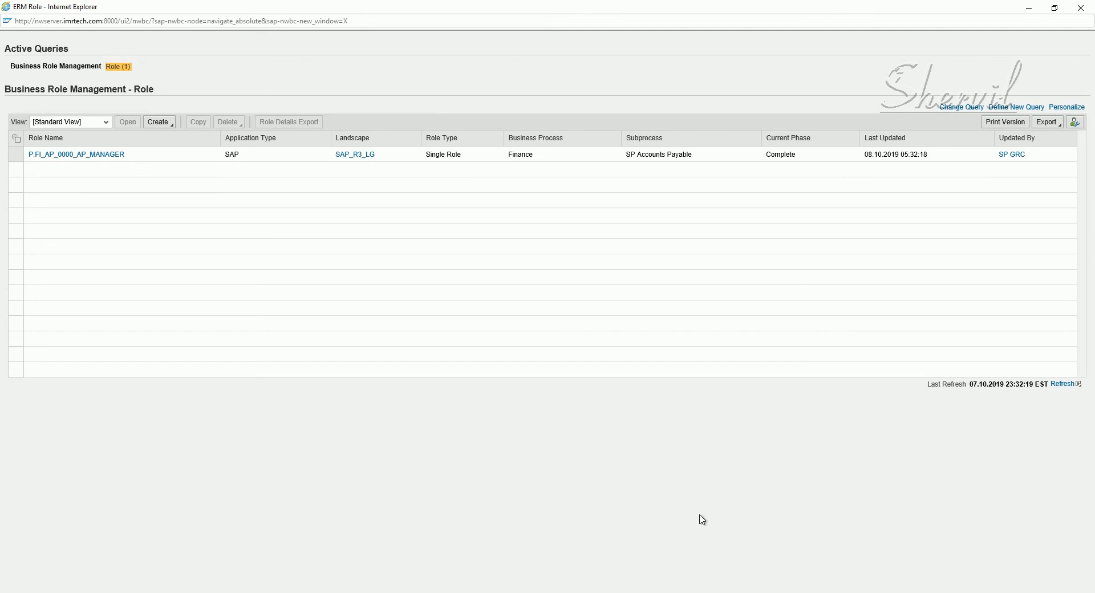
Start a new Single Role from the Create menu above the role list
{"action": "left_click", "coordinate": [172, 126]}
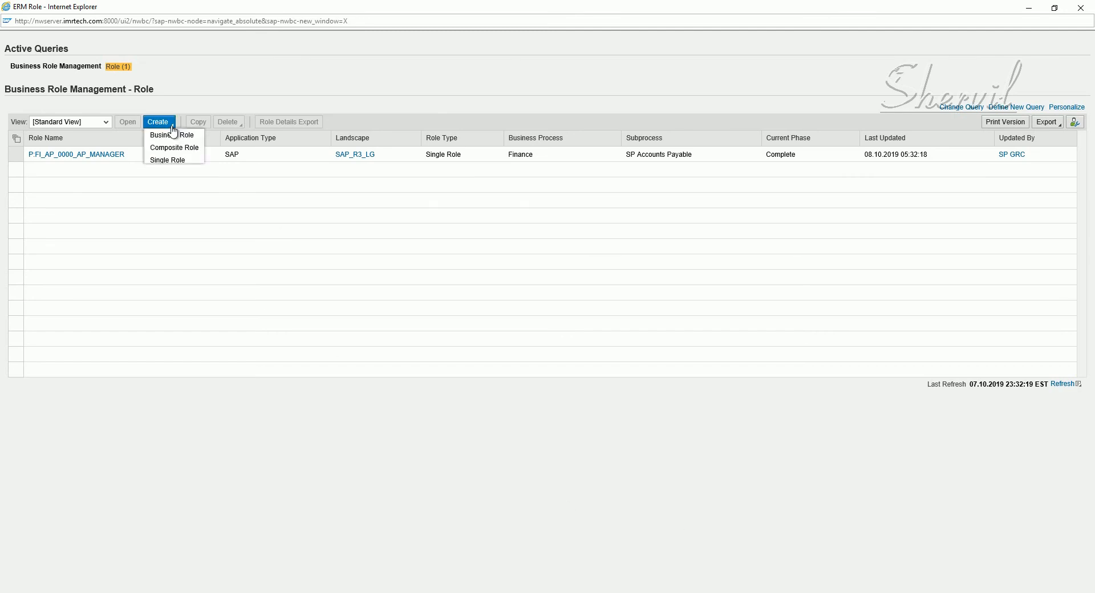
{"action": "left_click", "coordinate": [179, 160]}
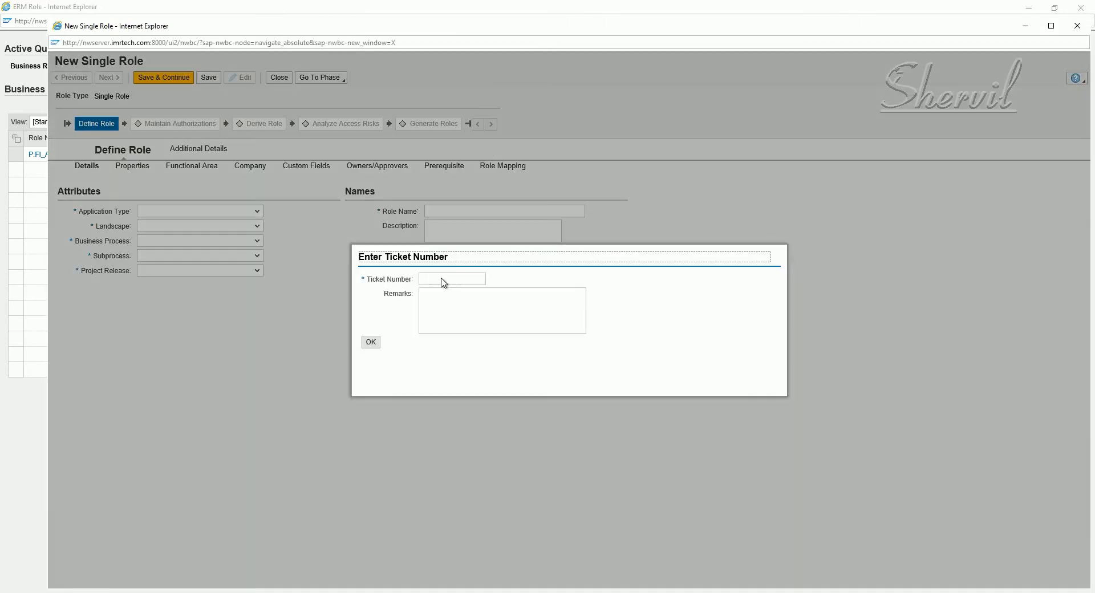
Enter ticket number 555 with the remark 'Finance', confirm, and bring up the Notepad risk notes
{"action": "left_click", "coordinate": [443, 280]}
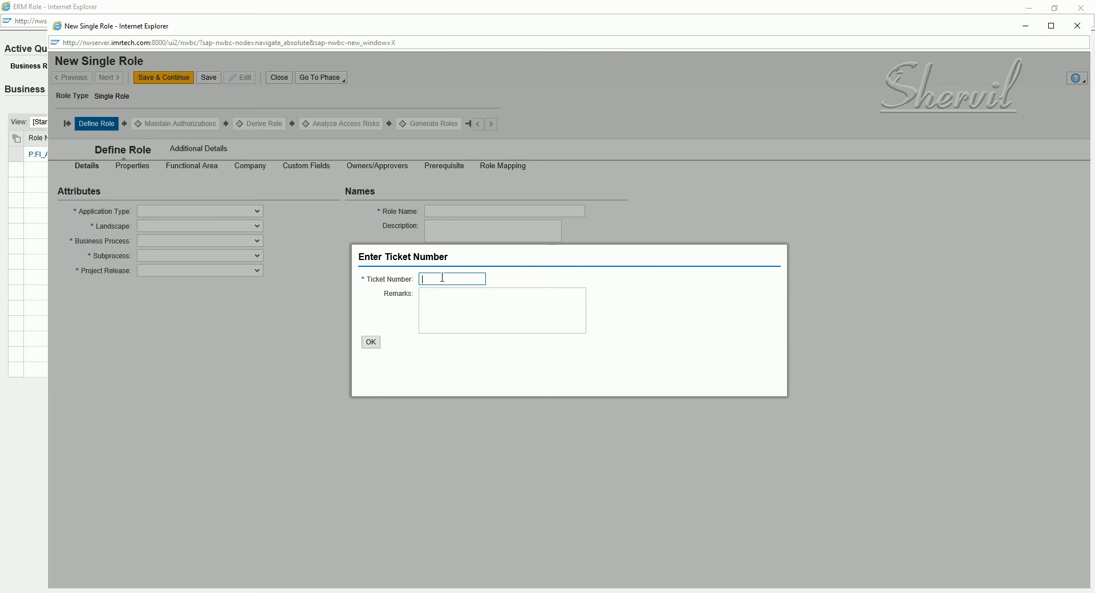
{"action": "type", "text": "555"}
{"action": "left_click", "coordinate": [473, 295]}
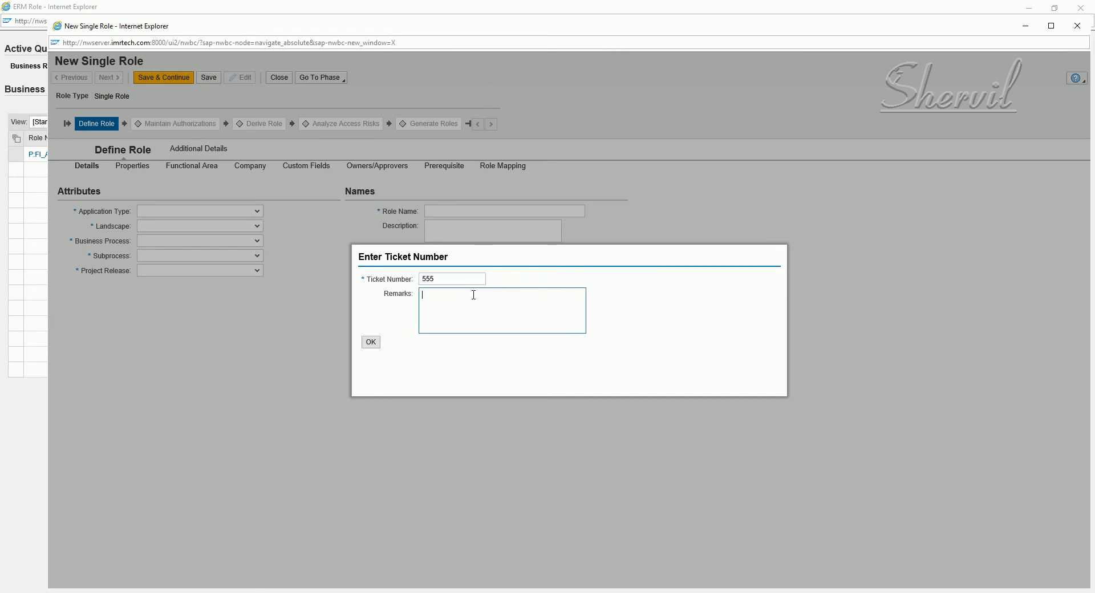
{"action": "type", "text": "Fin"}
{"action": "key", "text": "BackSpace"}
{"action": "key", "text": "BackSpace"}
{"action": "type", "text": "Finance Role"}
{"action": "left_click", "coordinate": [368, 344]}
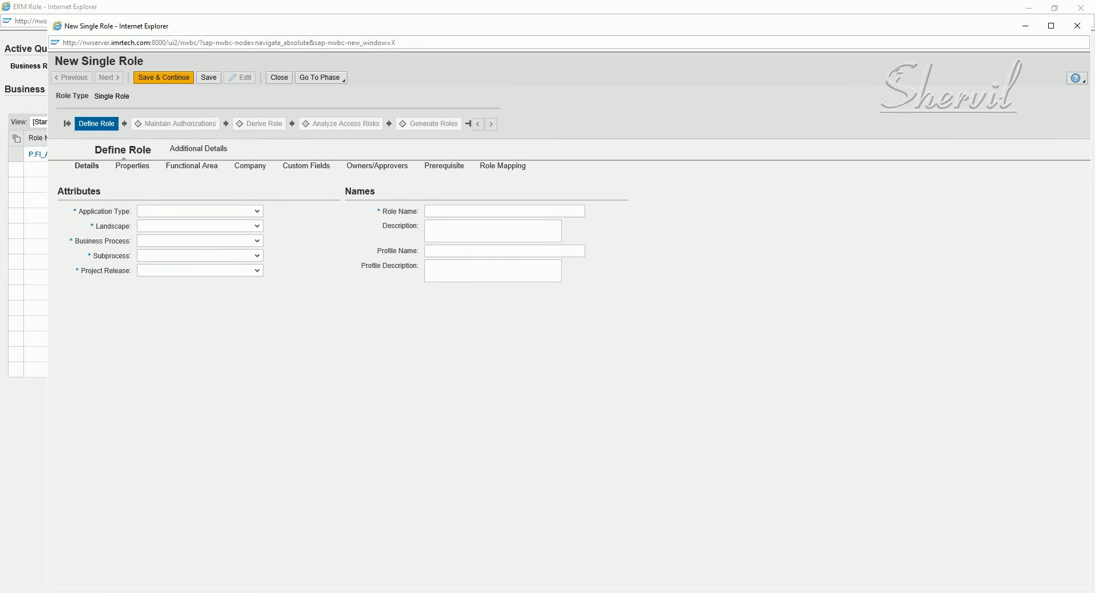
{"action": "left_click", "coordinate": [198, 592]}
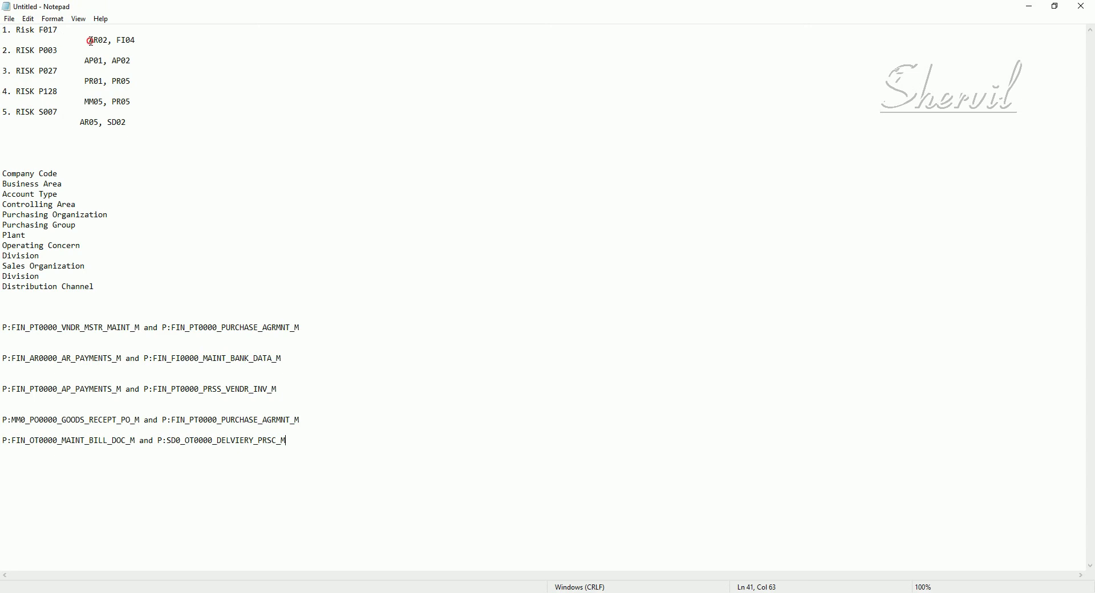
Review risk function codes AR02, FI04, AP02 and AP01 in Notepad, then return to the role form
{"action": "left_click_drag", "start_coordinate": [90, 41], "coordinate": [108, 41]}
{"action": "left_click_drag", "start_coordinate": [135, 41], "coordinate": [118, 41]}
{"action": "left_click_drag", "start_coordinate": [131, 61], "coordinate": [114, 61]}
{"action": "left_click_drag", "start_coordinate": [88, 59], "coordinate": [133, 60]}
{"action": "left_click", "coordinate": [142, 59]}
{"action": "left_click_drag", "start_coordinate": [103, 60], "coordinate": [84, 60]}
{"action": "left_click", "coordinate": [223, 592]}
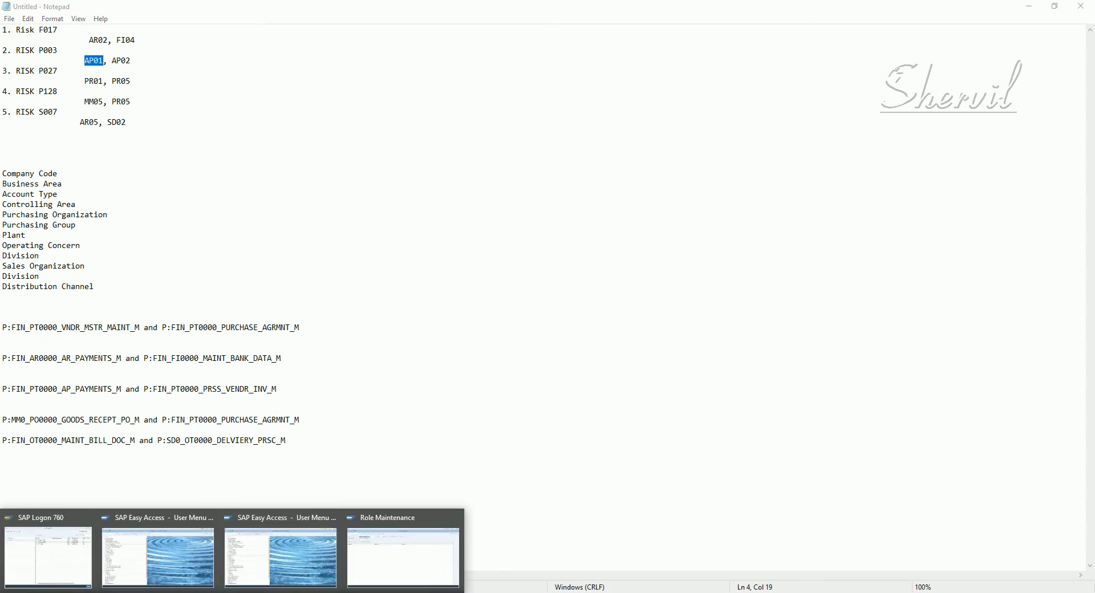
{"action": "left_click", "coordinate": [281, 559]}
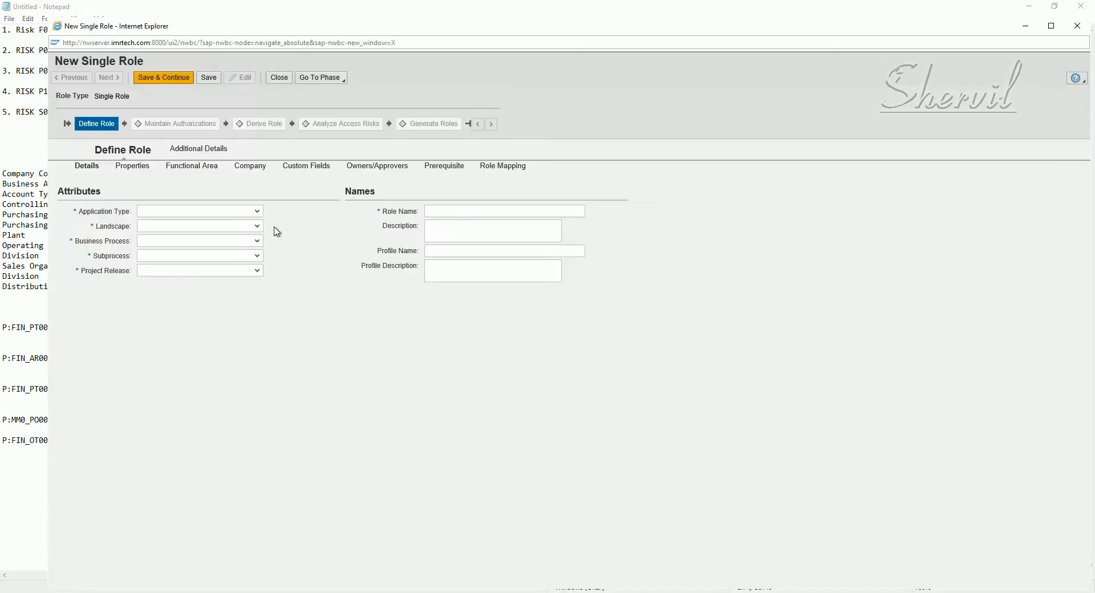
Maximize the role form and set Application Type to SAP and Landscape to SAP R3
{"action": "left_click", "coordinate": [197, 214]}
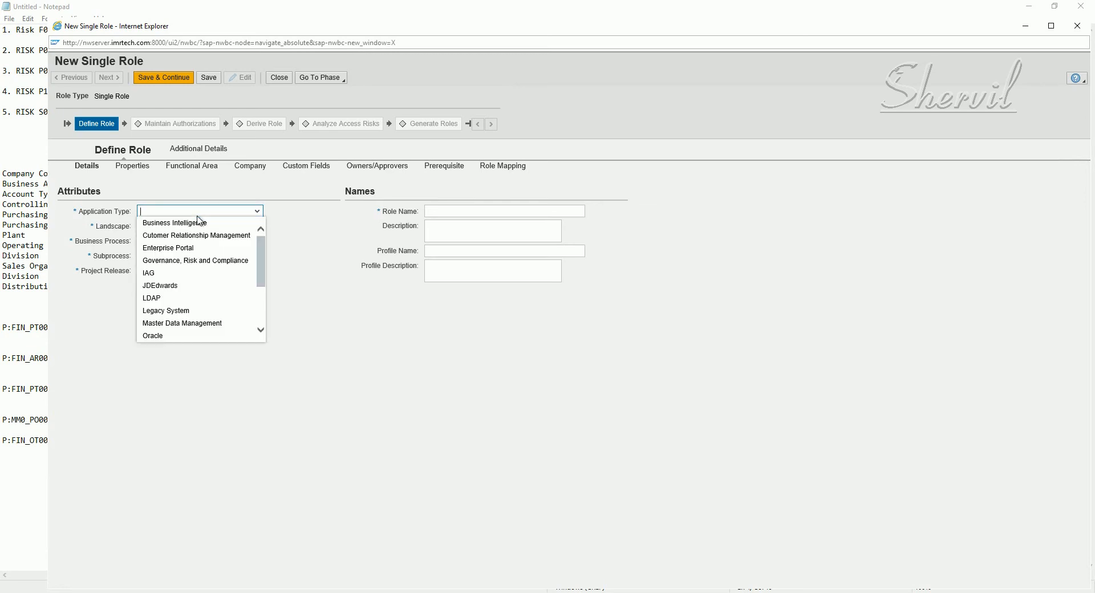
{"action": "left_click", "coordinate": [1050, 27]}
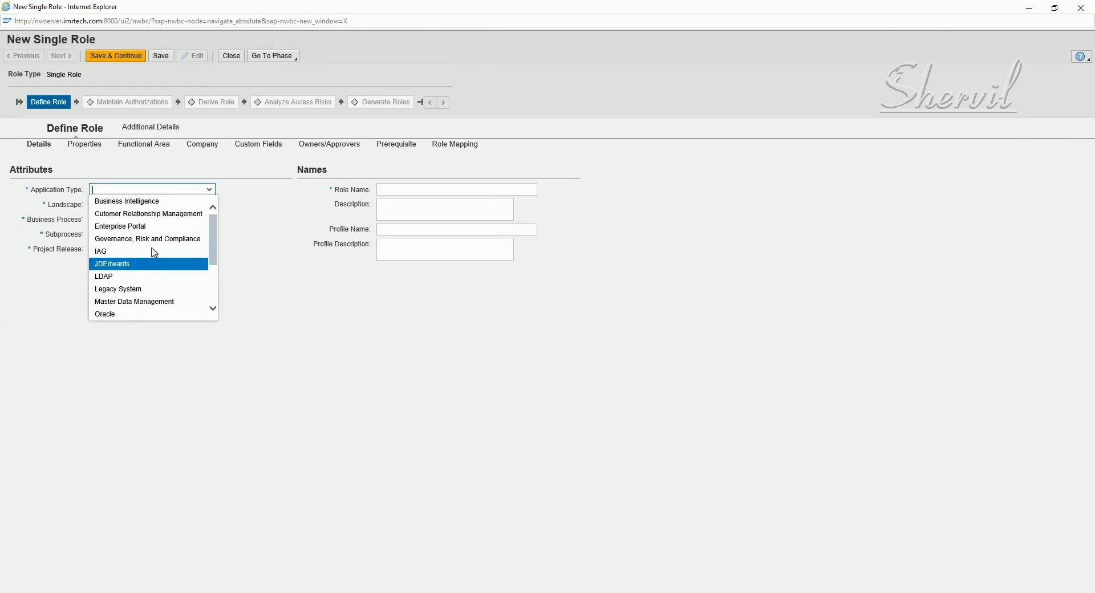
{"action": "left_click", "coordinate": [215, 279]}
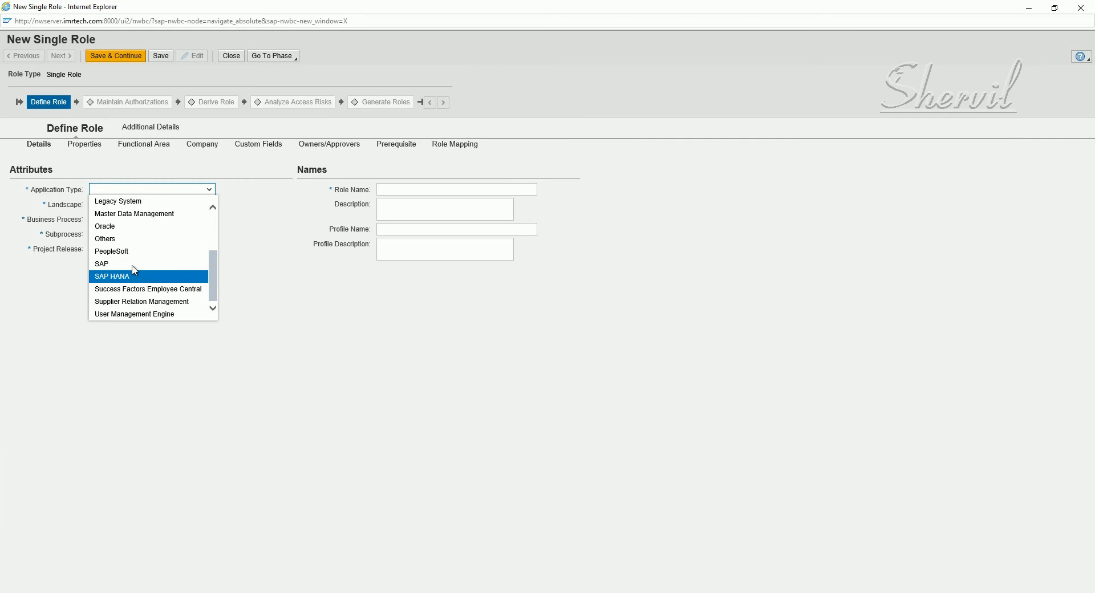
{"action": "left_click", "coordinate": [133, 264]}
{"action": "left_click", "coordinate": [188, 204]}
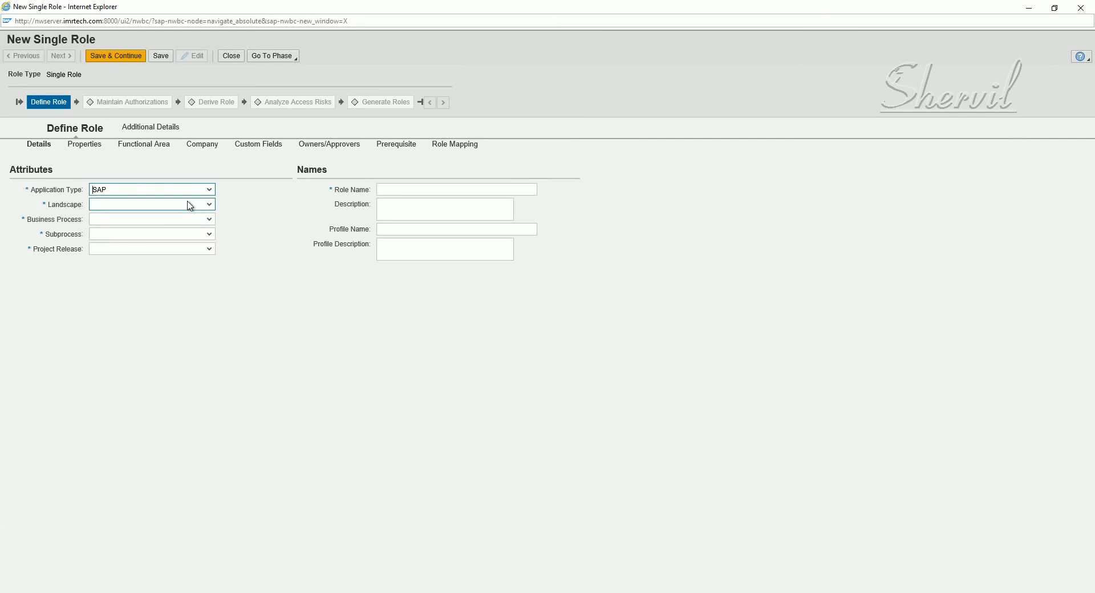
{"action": "left_click", "coordinate": [139, 217]}
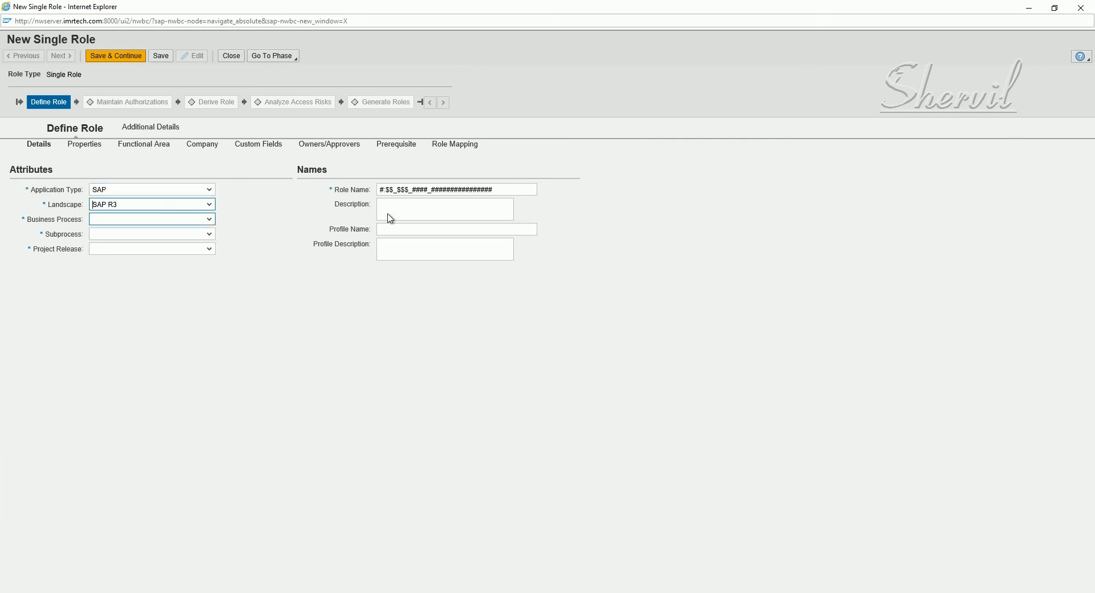
Select the placeholder part of the generated role name, then move to the description field
{"action": "left_click", "coordinate": [386, 193]}
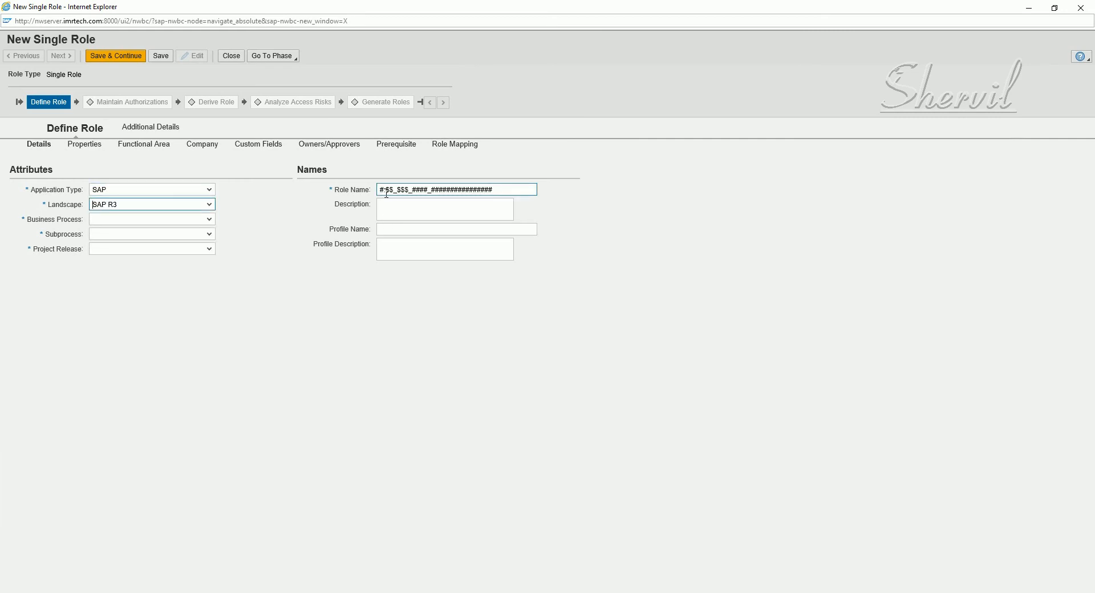
{"action": "double_click", "coordinate": [505, 194]}
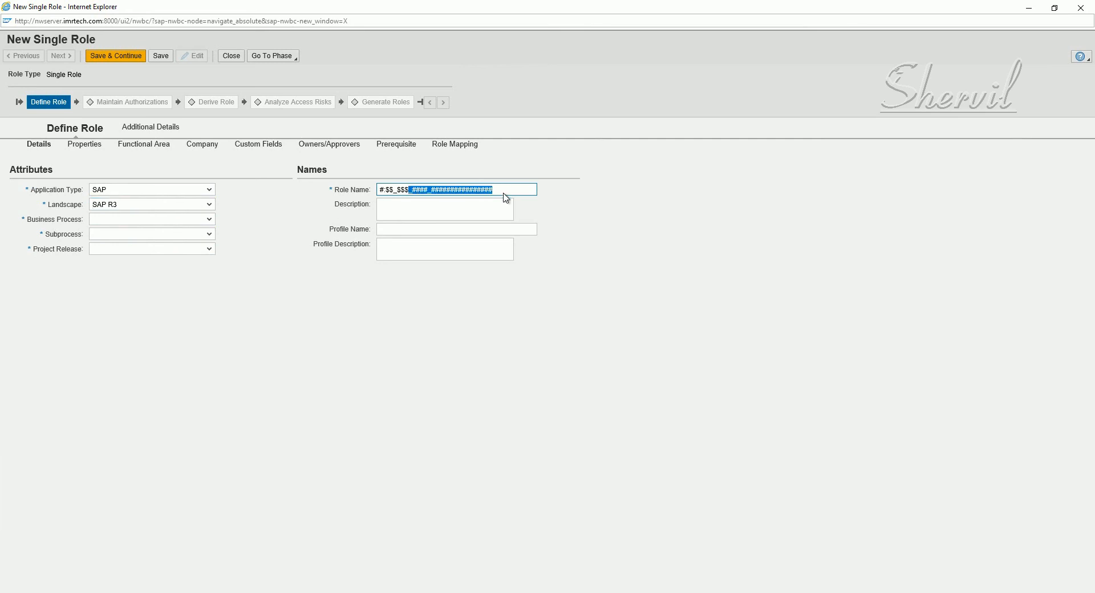
{"action": "left_click", "coordinate": [450, 209]}
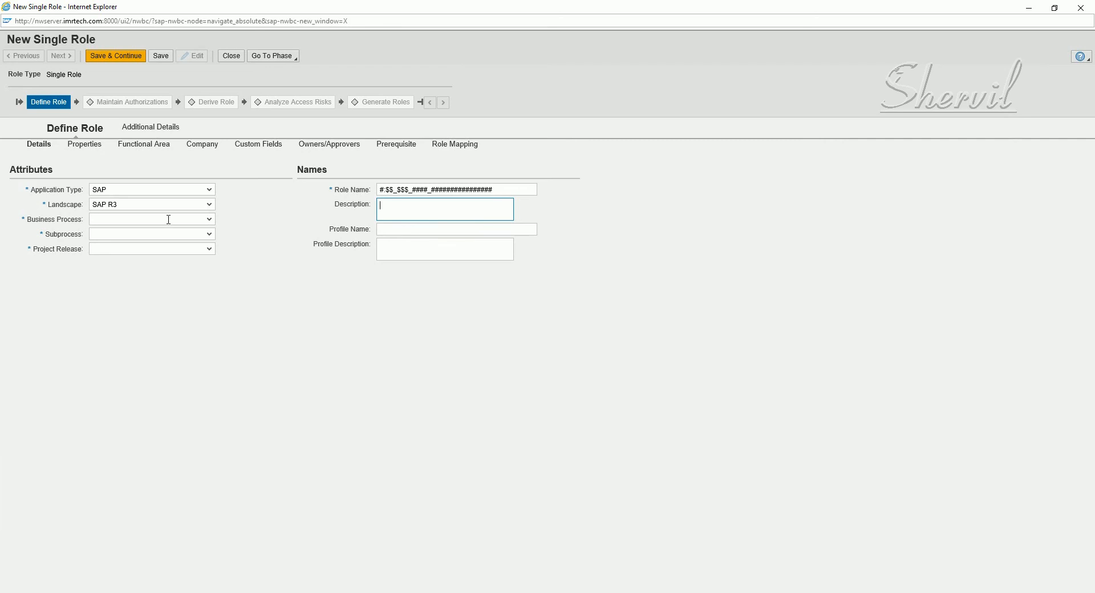
Set Business Process to Finance, Subprocess to SP Accounts Payable and Project Release to Project SP
{"action": "left_click", "coordinate": [210, 220]}
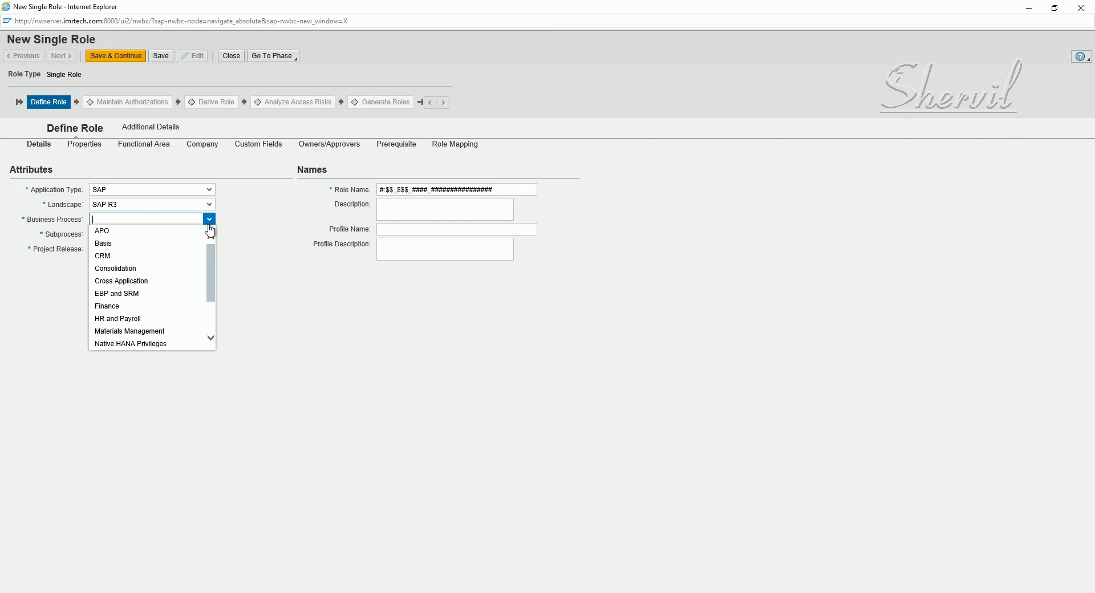
{"action": "left_click", "coordinate": [134, 309]}
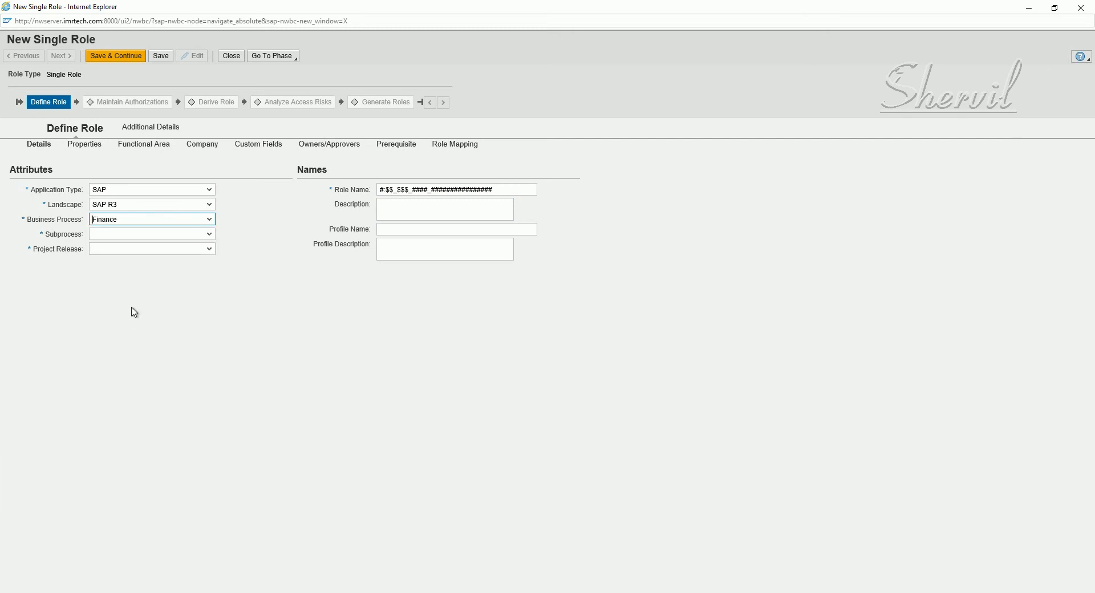
{"action": "left_click", "coordinate": [209, 235]}
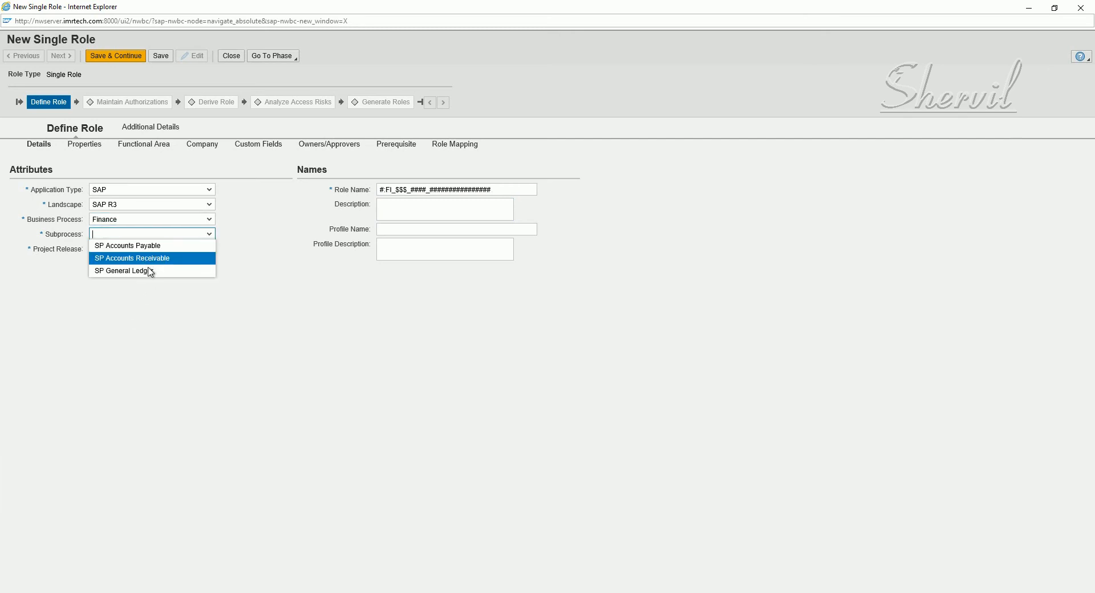
{"action": "left_click", "coordinate": [150, 246]}
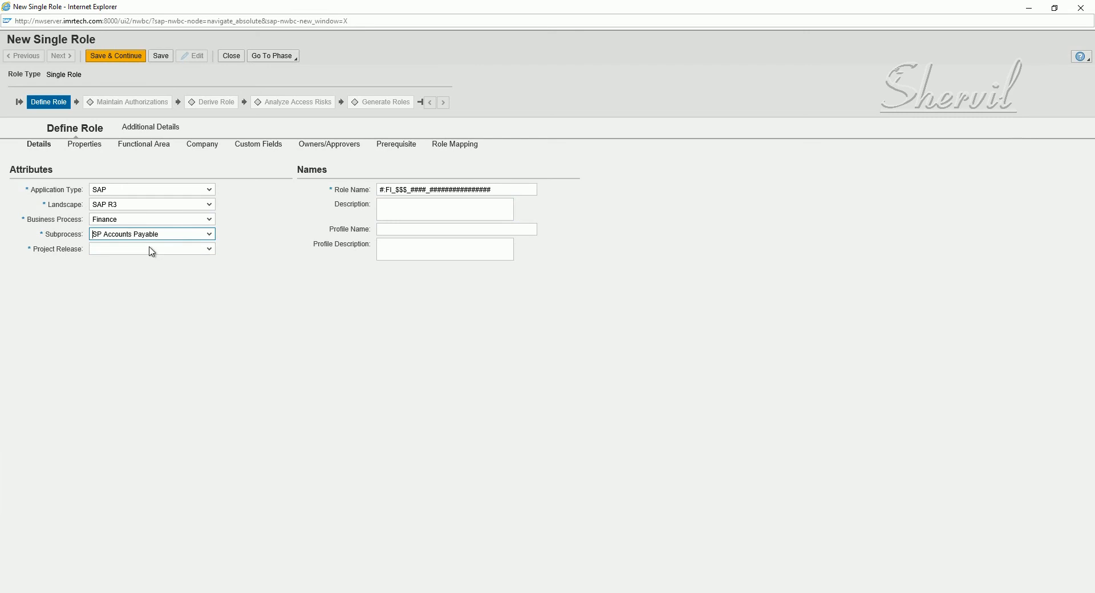
{"action": "left_click", "coordinate": [209, 250]}
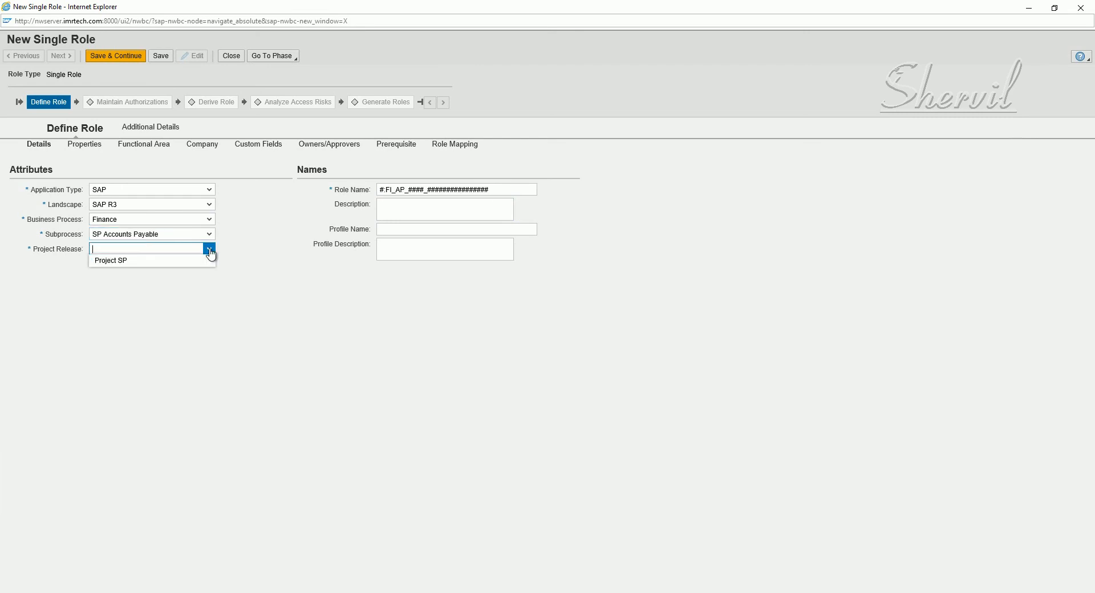
{"action": "left_click", "coordinate": [146, 266]}
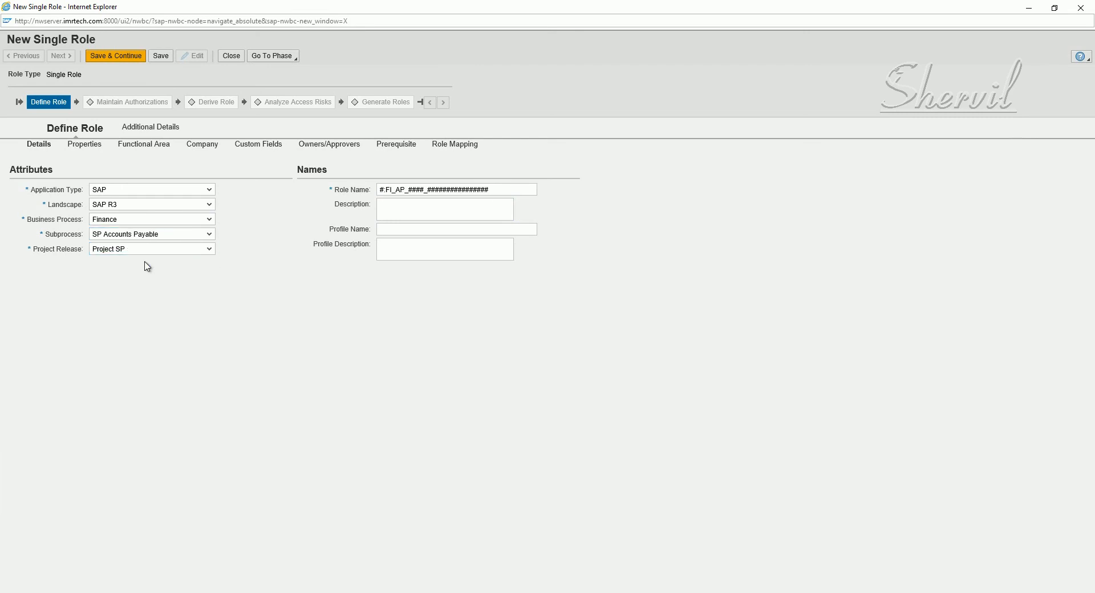
Enter the description 'Accounts Payable - Role 1'
{"action": "left_click", "coordinate": [408, 211]}
{"action": "type", "text": "Accoint"}
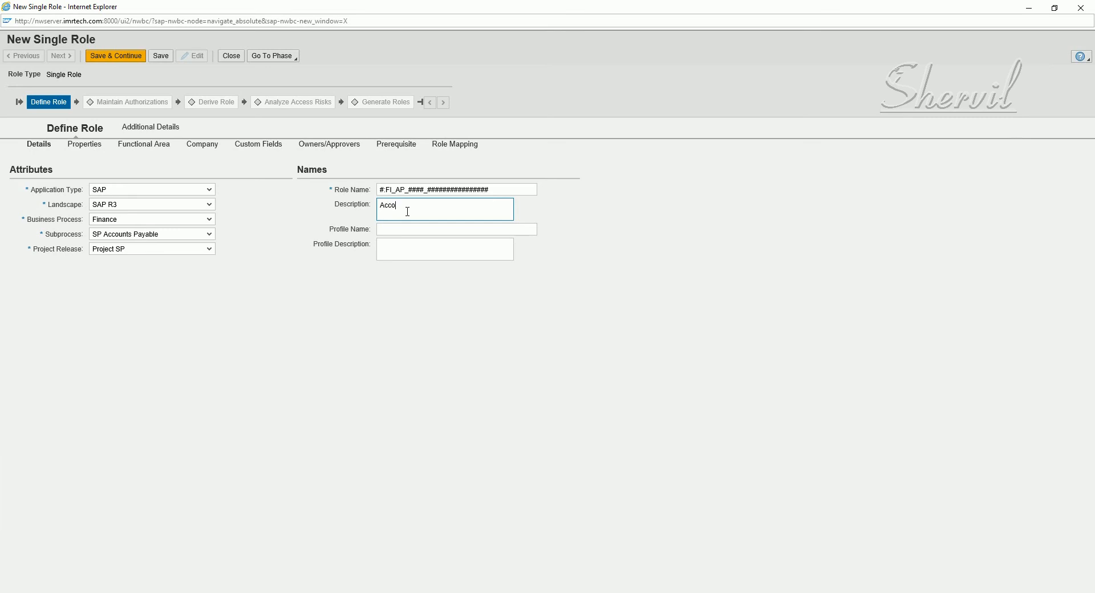
{"action": "key", "text": "BackSpace"}
{"action": "key", "text": "BackSpace"}
{"action": "key", "text": "BackSpace"}
{"action": "type", "text": "unts Payable - Role 1"}
Attempt a save and inspect the invalid-character error on the role name
{"action": "left_click", "coordinate": [161, 57]}
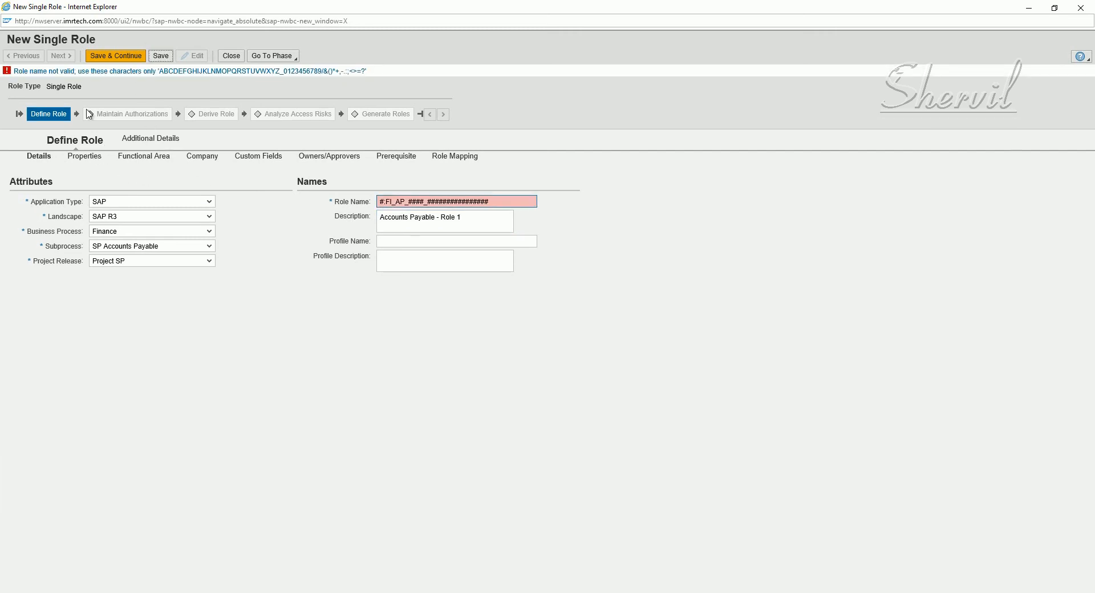
{"action": "left_click", "coordinate": [405, 206]}
{"action": "left_click", "coordinate": [381, 202]}
{"action": "left_click", "coordinate": [386, 203]}
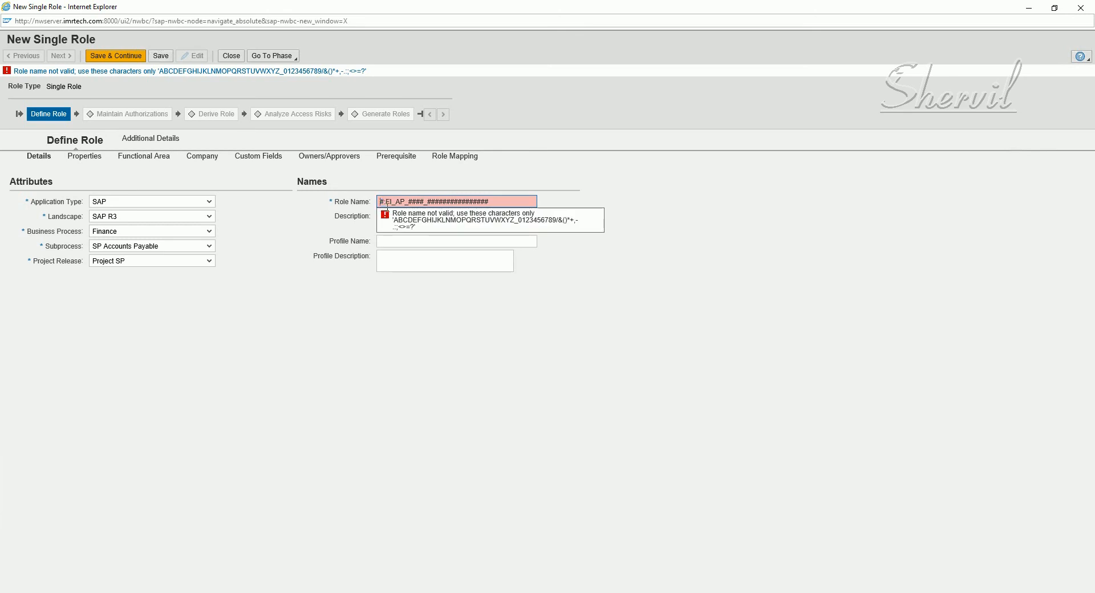
Rename the role to P:FI_AP_0000_ACCTS_PAYABLE_ROLE1 and try saving again
{"action": "key", "text": "shift+Right"}
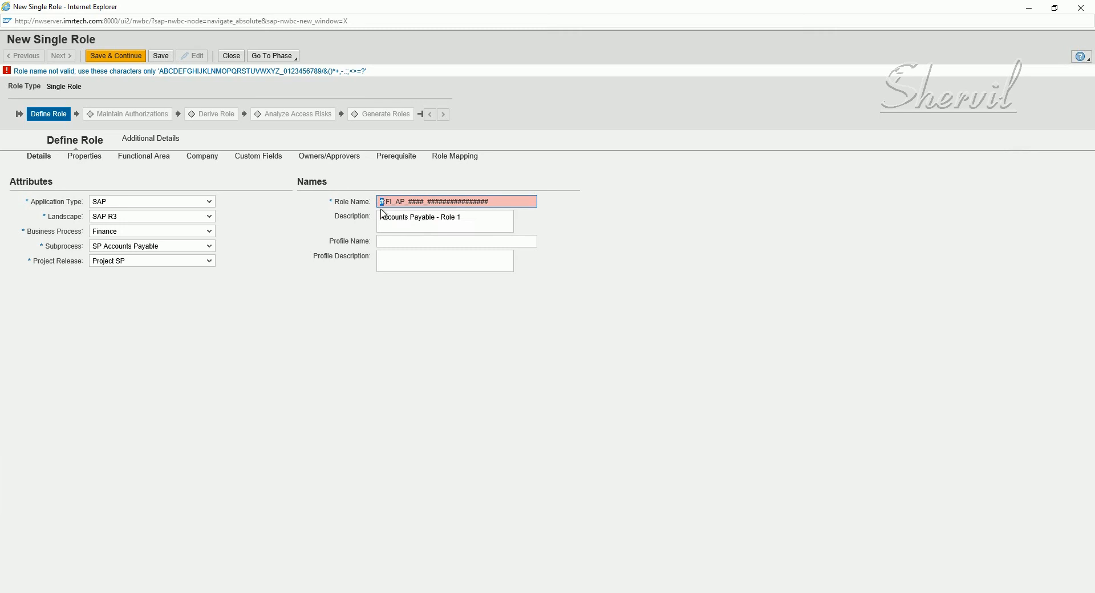
{"action": "type", "text": "P:"}
{"action": "left_click_drag", "start_coordinate": [408, 203], "coordinate": [428, 204]}
{"action": "type", "text": "0000"}
{"action": "left_click_drag", "start_coordinate": [429, 201], "coordinate": [502, 201]}
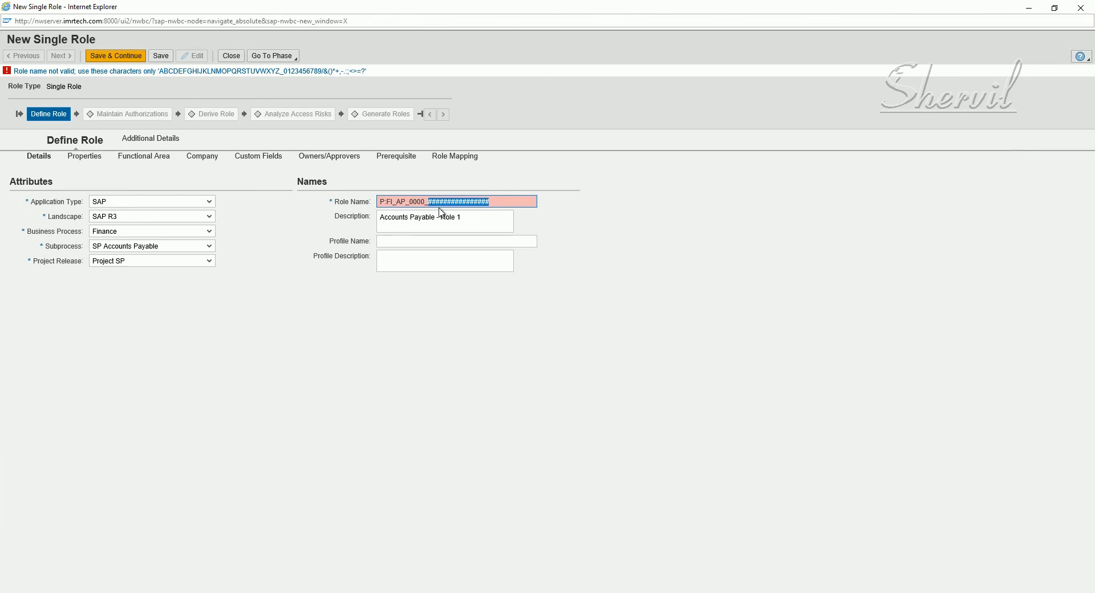
{"action": "type", "text": "AP_0000_A"}
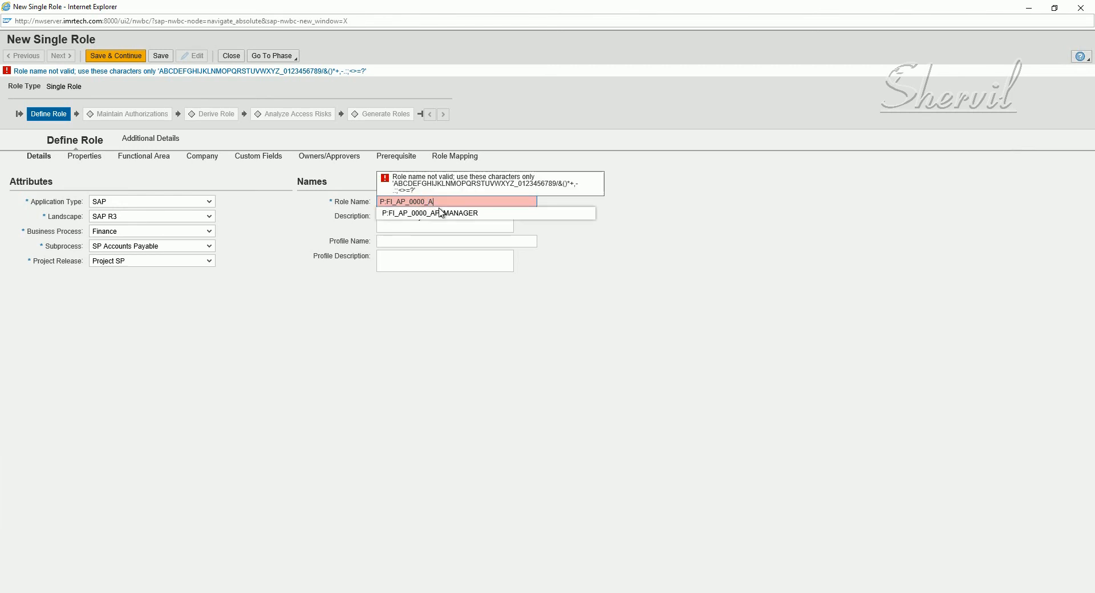
{"action": "type", "text": "CT"}
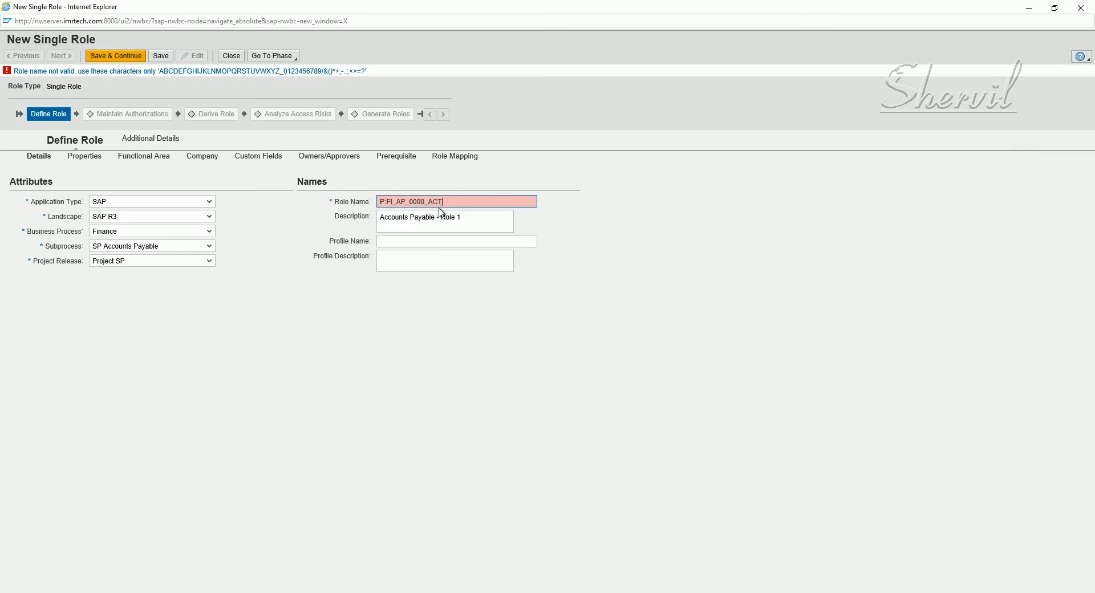
{"action": "key", "text": "BackSpace"}
{"action": "type", "text": "CTS_PAYABLE_1"}
{"action": "key", "text": "BackSpace"}
{"action": "type", "text": "ROLE1"}
{"action": "left_click", "coordinate": [455, 243]}
{"action": "left_click", "coordinate": [160, 55]}
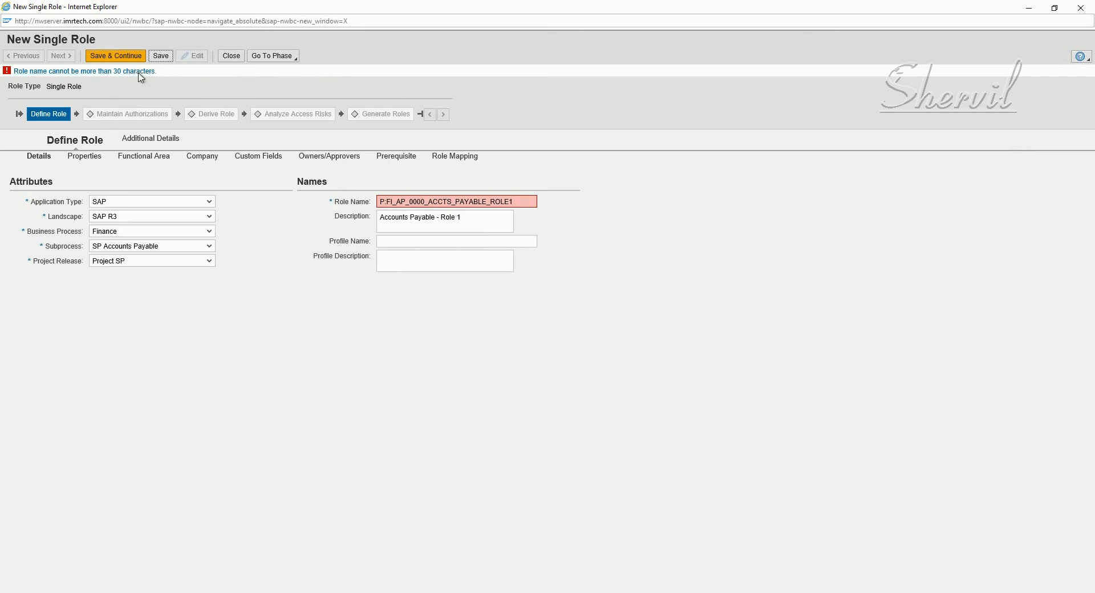
Replace the trailing ROLE with 1, giving P:FI_AP_0000_ACCTS_PAYABLE_1, and save the role
{"action": "left_click", "coordinate": [516, 203]}
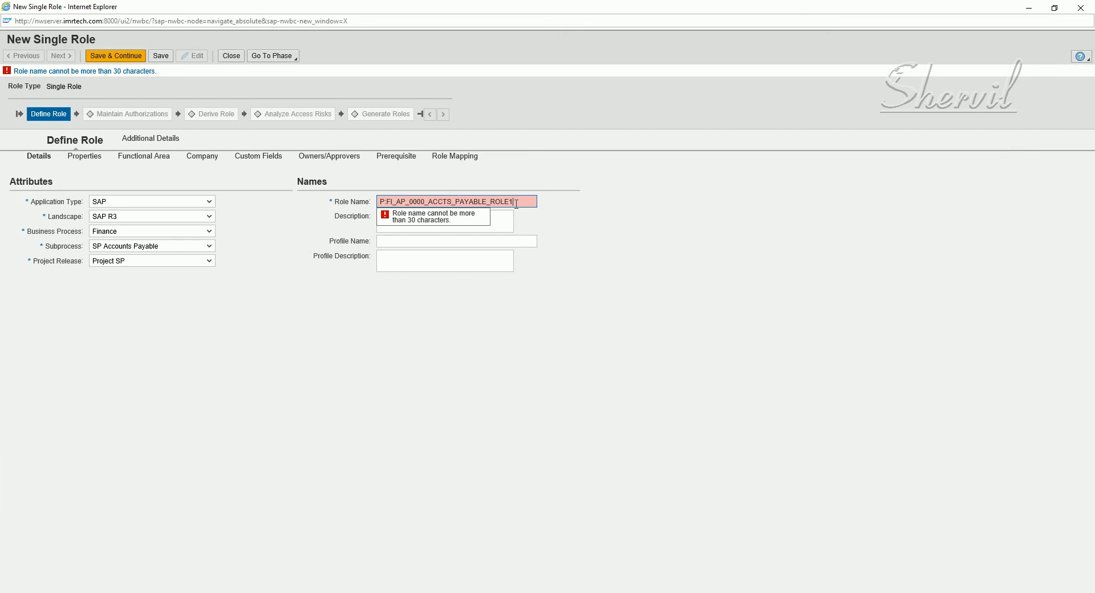
{"action": "key", "text": "BackSpace"}
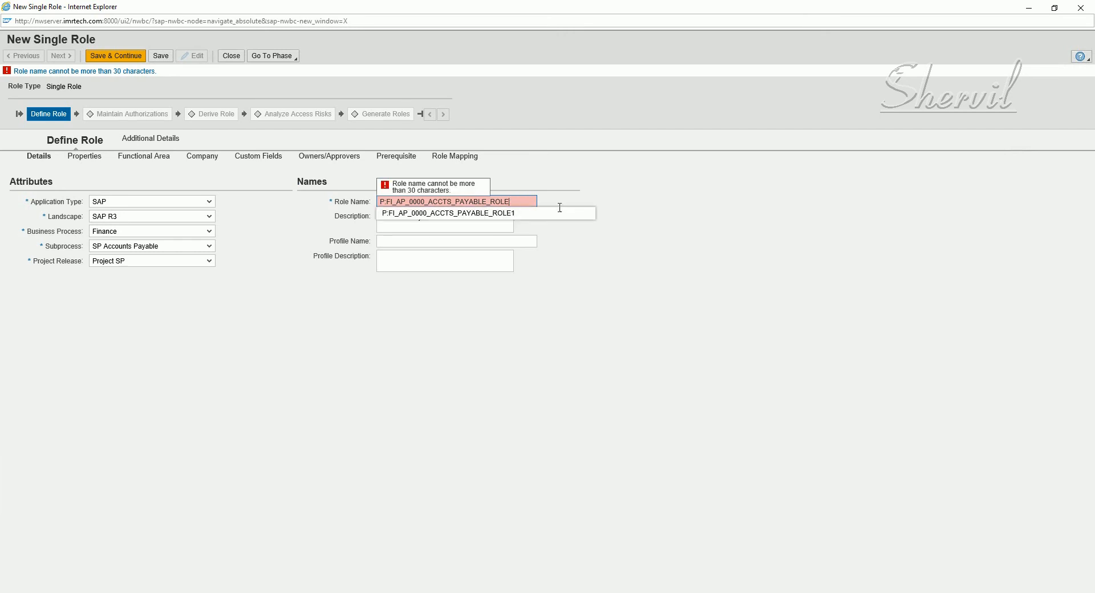
{"action": "left_click", "coordinate": [530, 191]}
{"action": "left_click", "coordinate": [162, 55]}
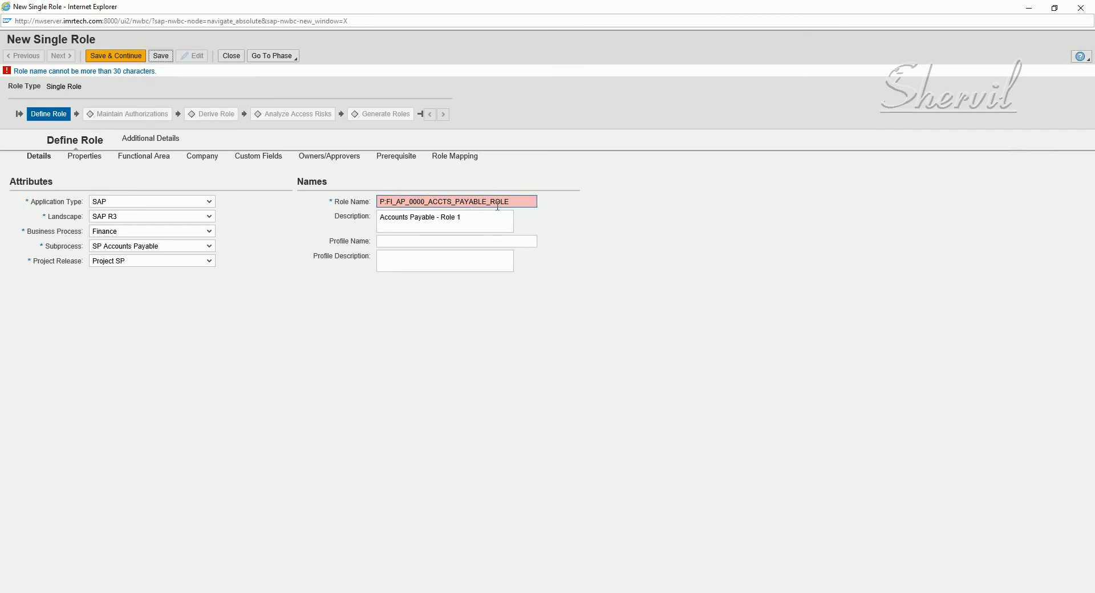
{"action": "left_click_drag", "start_coordinate": [508, 203], "coordinate": [492, 201]}
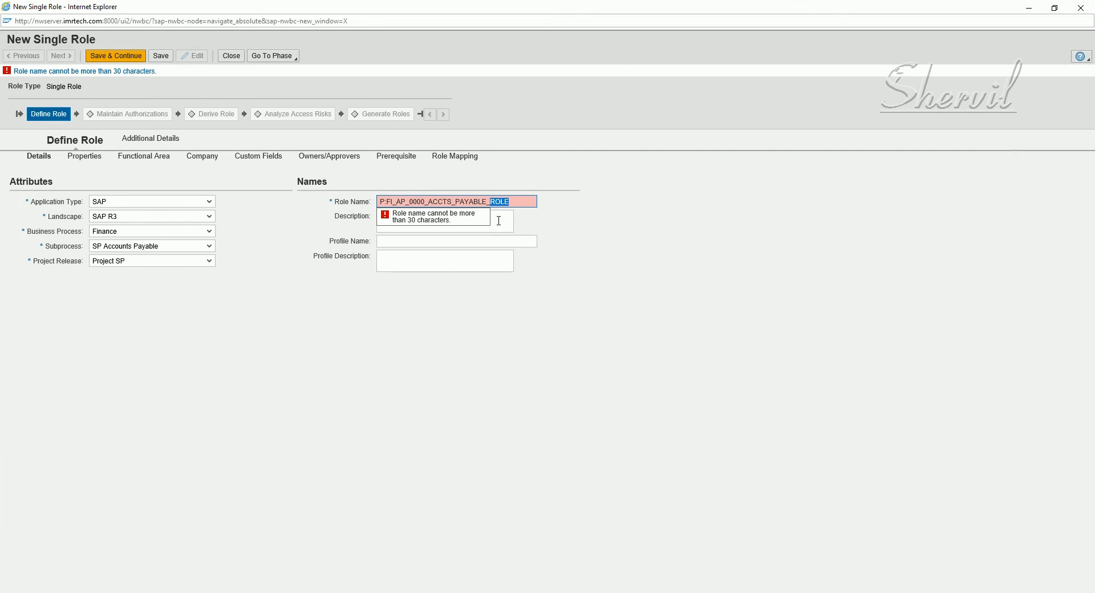
{"action": "type", "text": "1"}
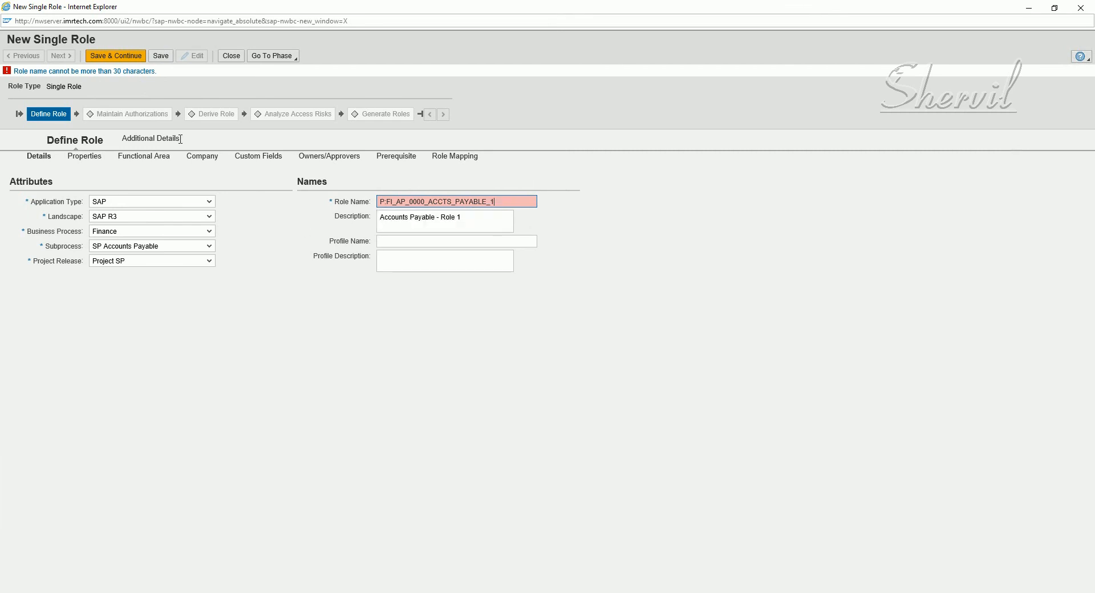
{"action": "left_click", "coordinate": [160, 56]}
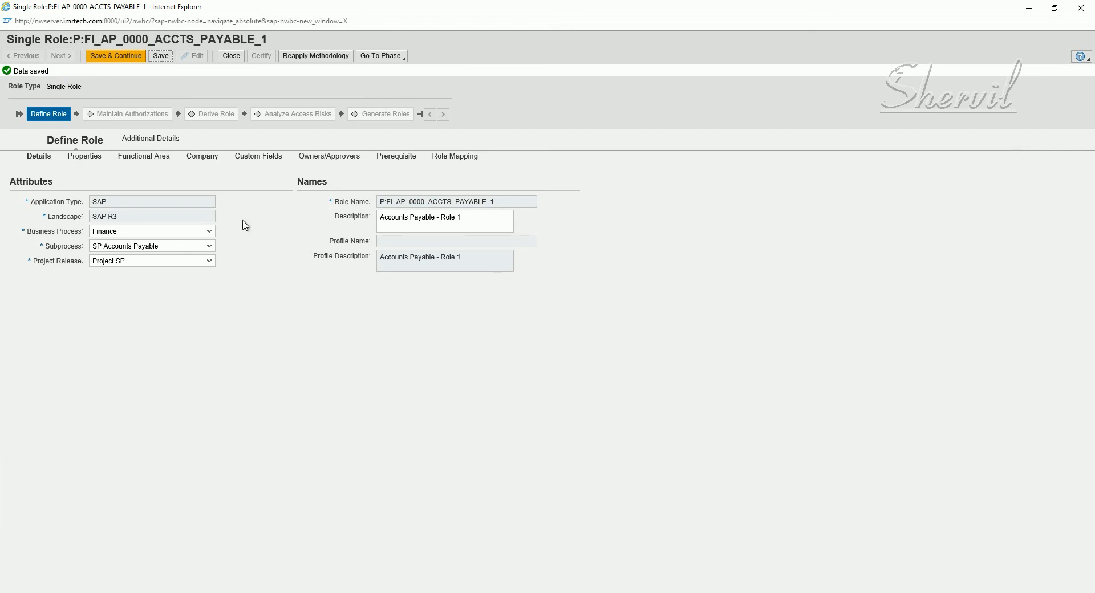
On the Properties tab, set Certification Period and Reaffirm Period in Days to 180 each
{"action": "left_click", "coordinate": [81, 157]}
{"action": "left_click", "coordinate": [158, 197]}
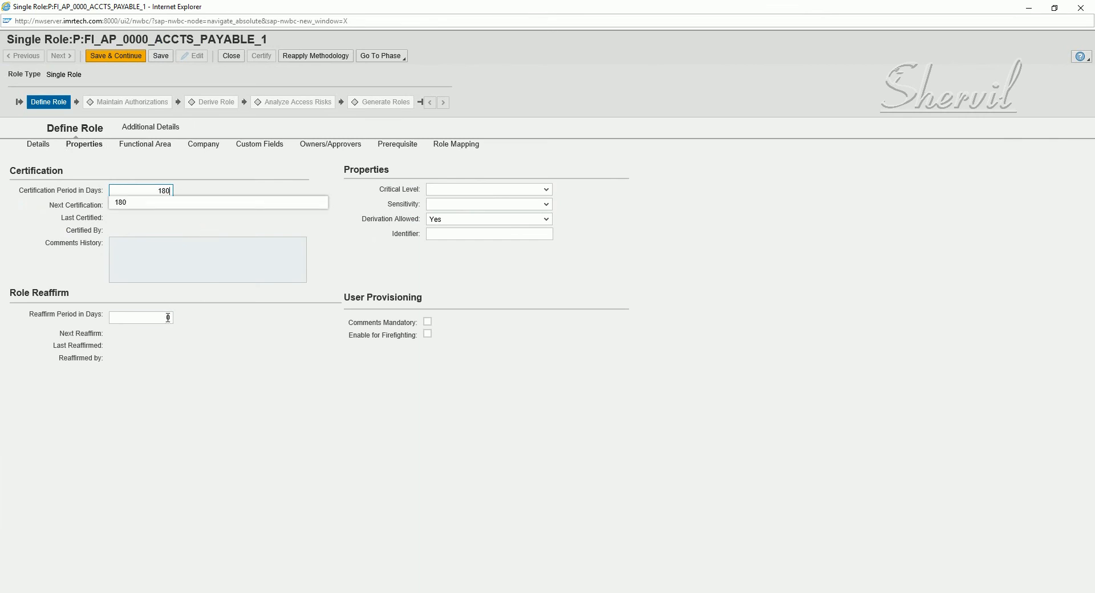
{"action": "left_click_drag", "start_coordinate": [154, 189], "coordinate": [178, 193]}
{"action": "left_click_drag", "start_coordinate": [161, 318], "coordinate": [188, 318]}
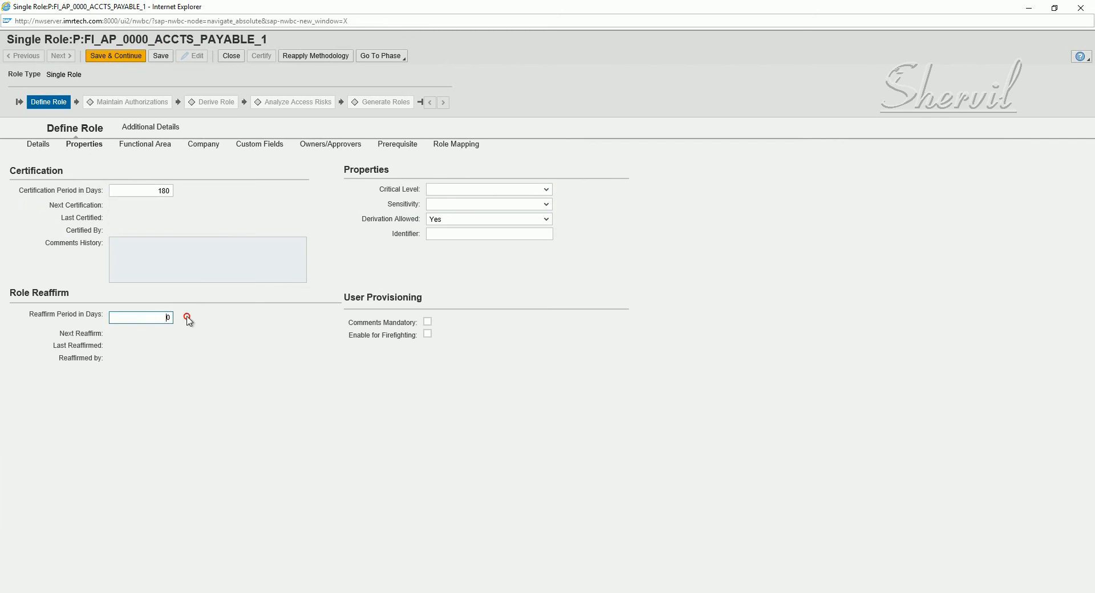
{"action": "type", "text": "180"}
{"action": "left_click", "coordinate": [216, 351]}
{"action": "left_click", "coordinate": [146, 321]}
{"action": "left_click", "coordinate": [153, 149]}
Add FINANCE as the role's functional area through the value help and save
{"action": "left_click", "coordinate": [163, 58]}
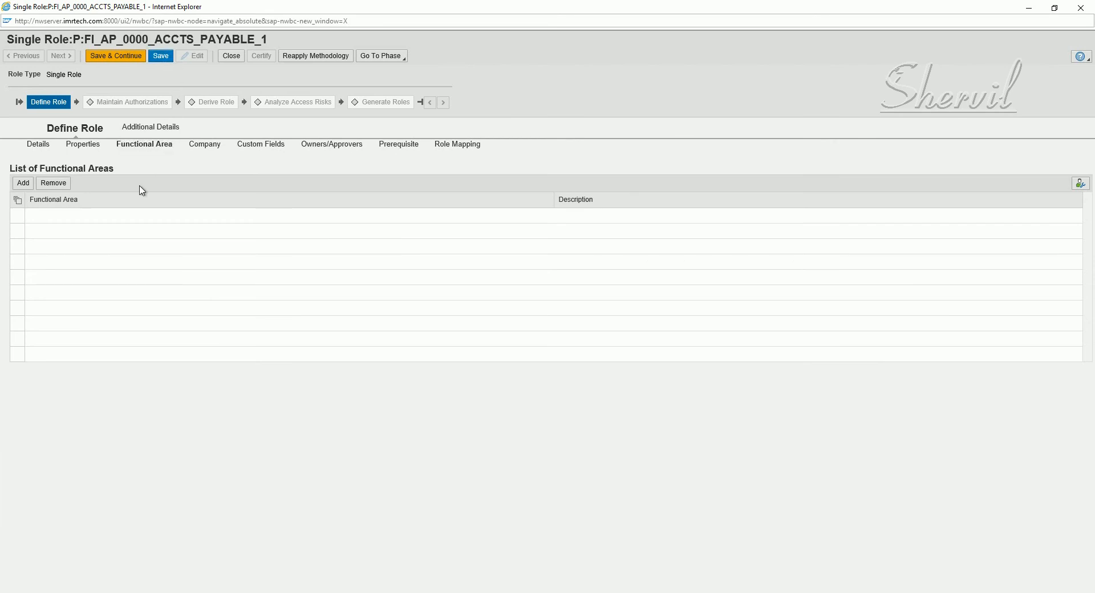
{"action": "left_click", "coordinate": [21, 197]}
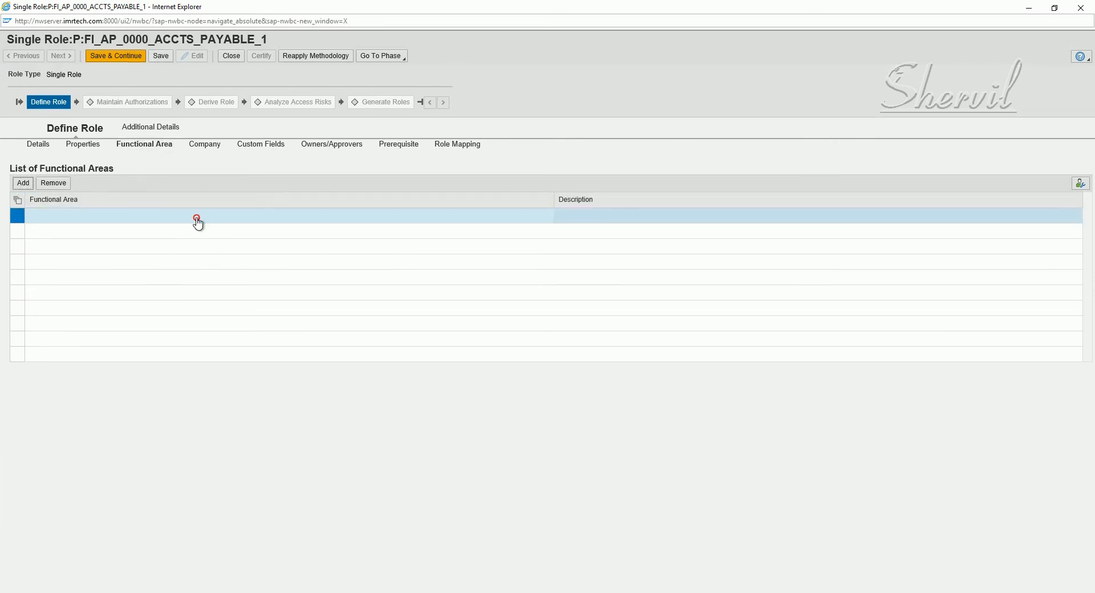
{"action": "left_click", "coordinate": [201, 215]}
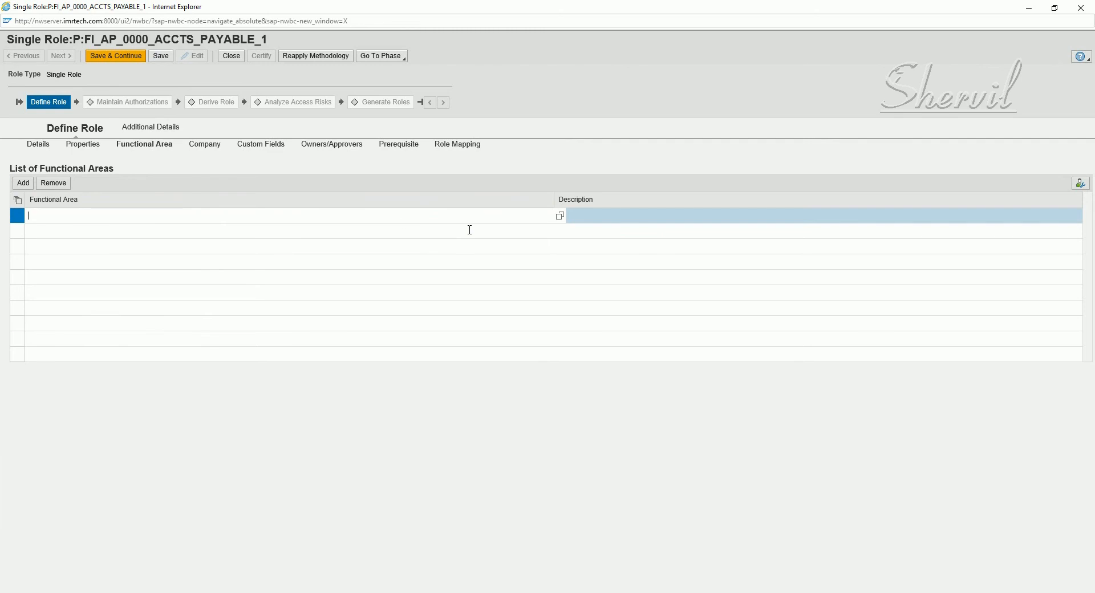
{"action": "left_click", "coordinate": [560, 216]}
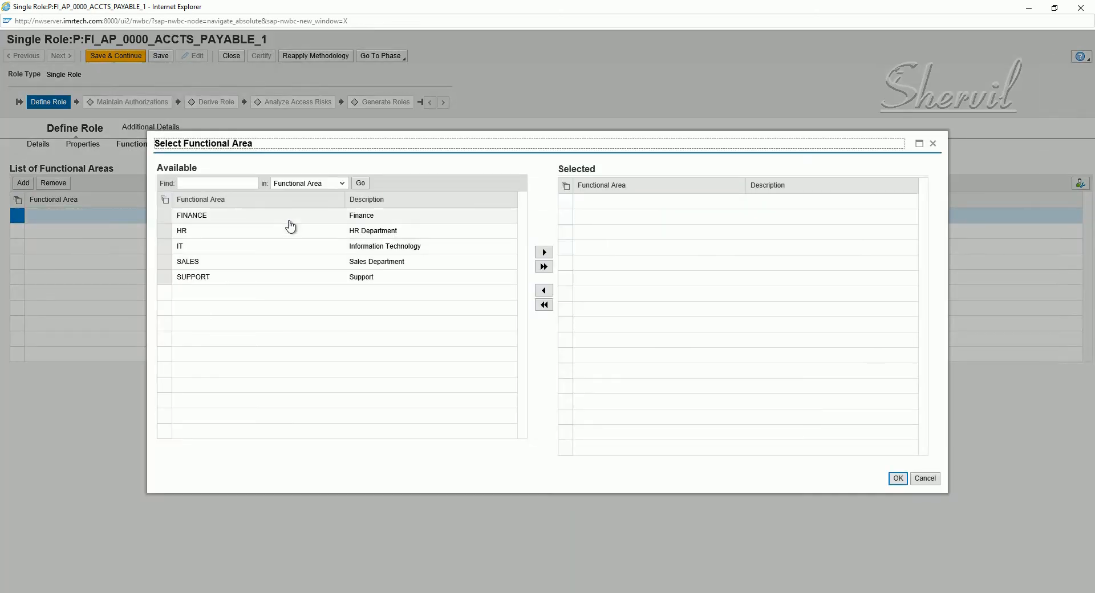
{"action": "left_click", "coordinate": [291, 219]}
{"action": "left_click", "coordinate": [545, 252]}
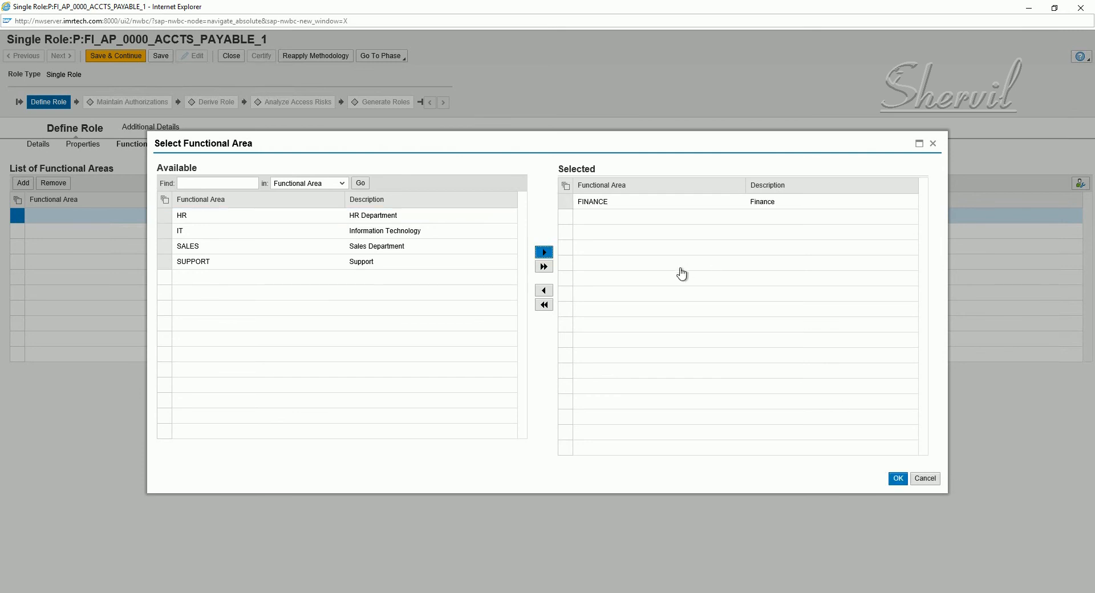
{"action": "left_click", "coordinate": [898, 479]}
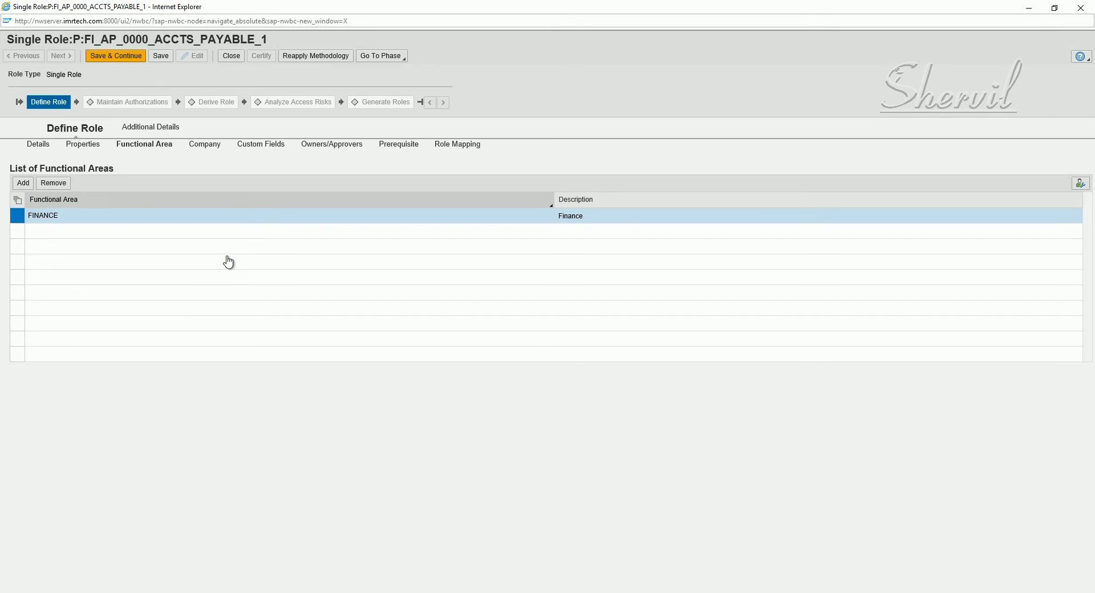
{"action": "left_click", "coordinate": [160, 55]}
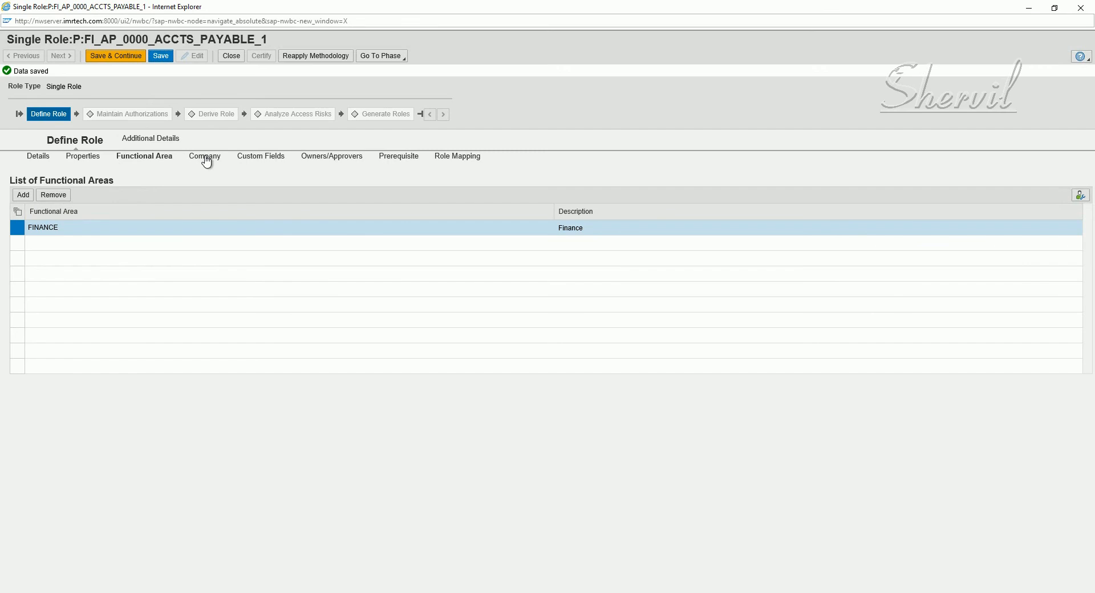
Add company SAPPOINT to the role through the value help and save
{"action": "left_click", "coordinate": [206, 160]}
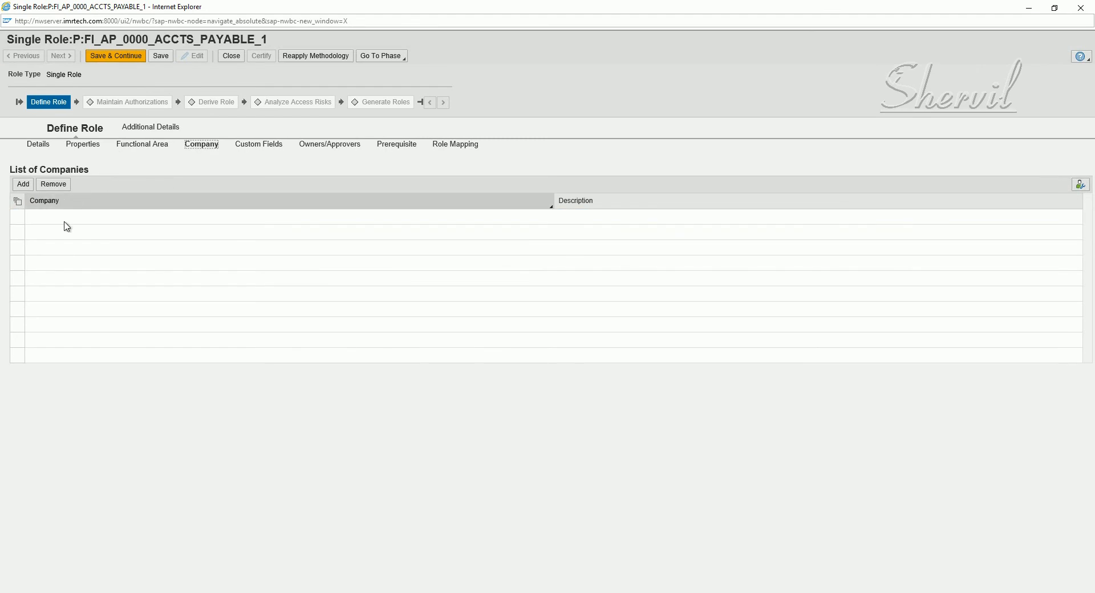
{"action": "left_click", "coordinate": [23, 184]}
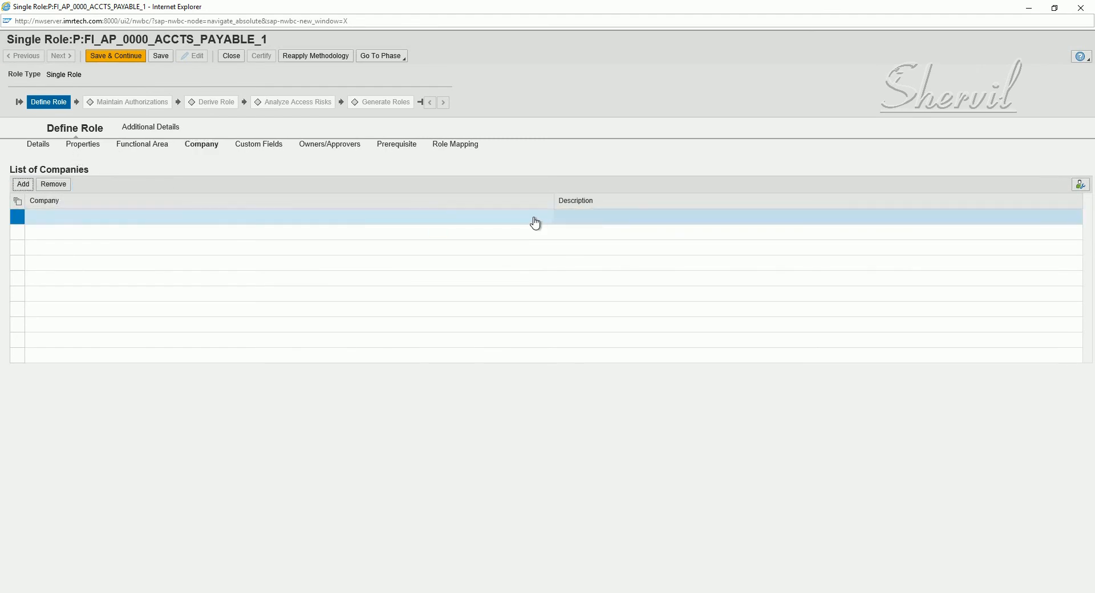
{"action": "left_click", "coordinate": [561, 218]}
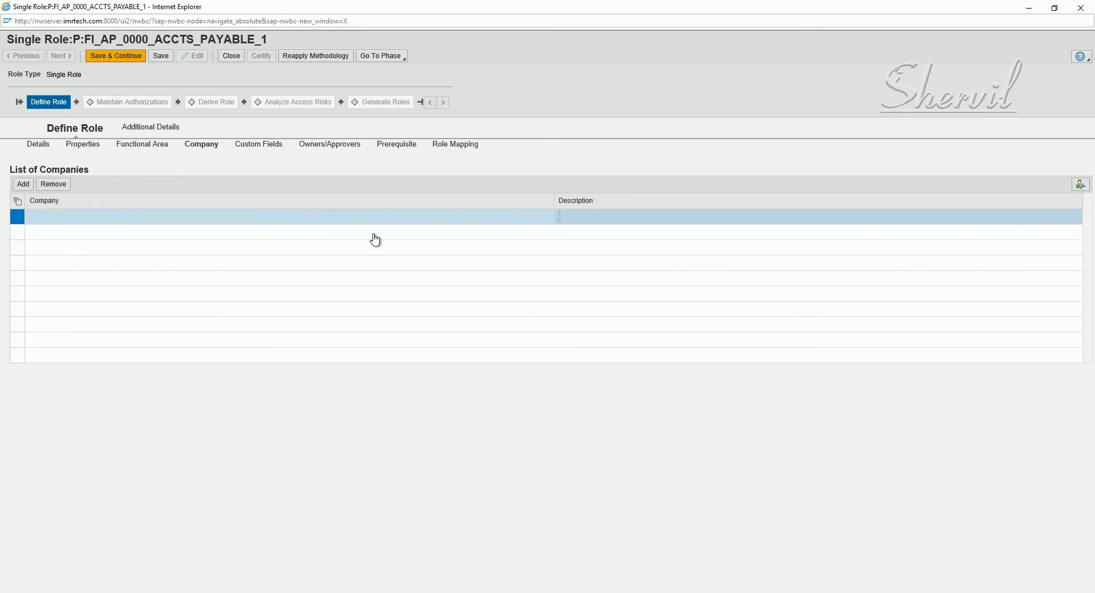
{"action": "left_click", "coordinate": [342, 218]}
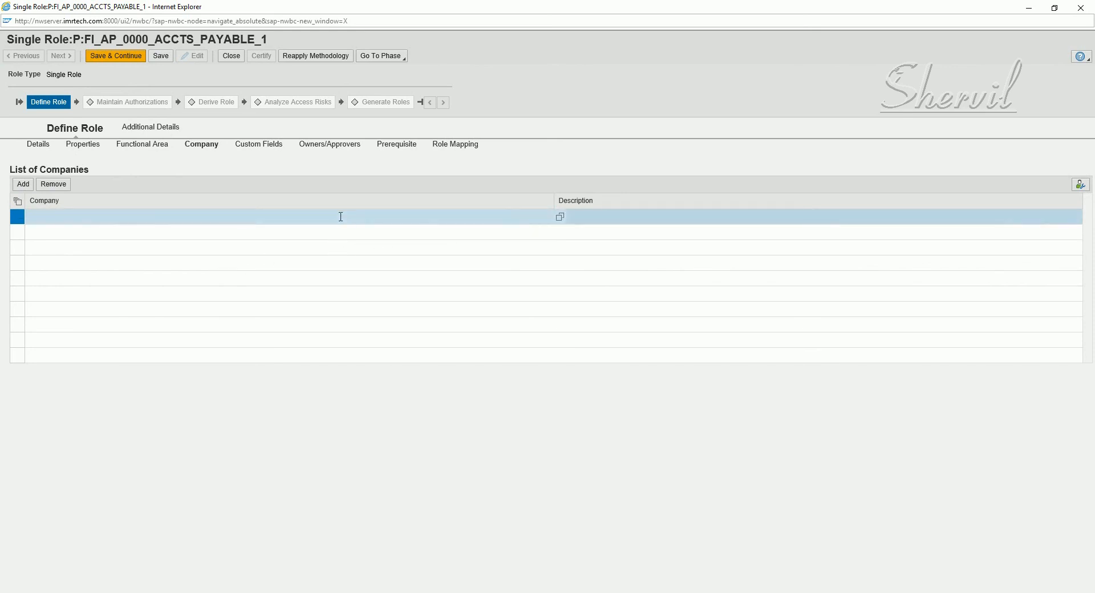
{"action": "left_click", "coordinate": [559, 218]}
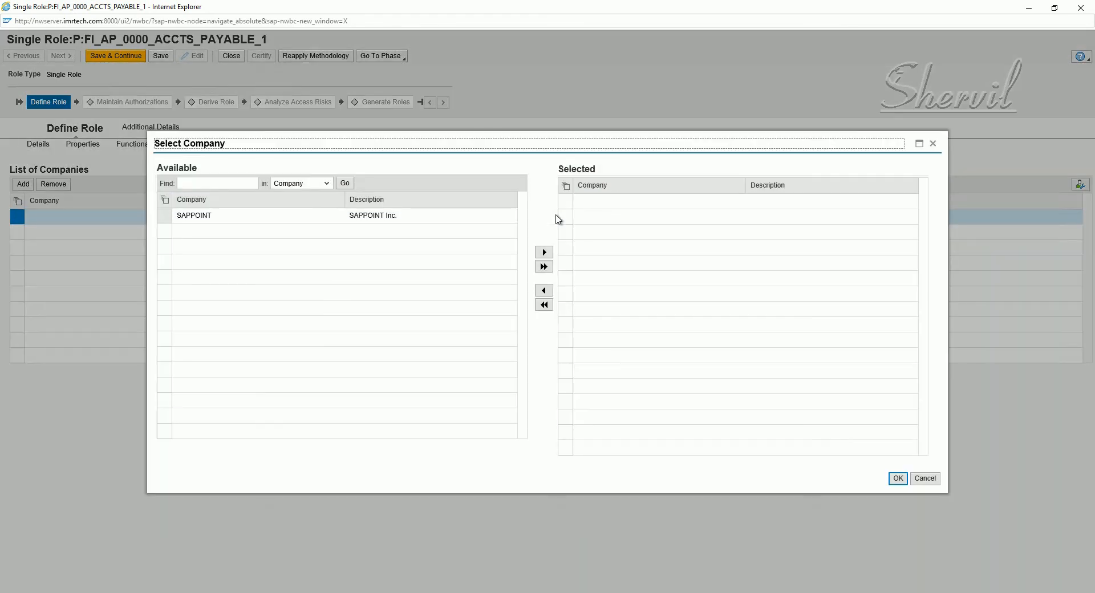
{"action": "left_click", "coordinate": [374, 218]}
{"action": "left_click", "coordinate": [538, 254]}
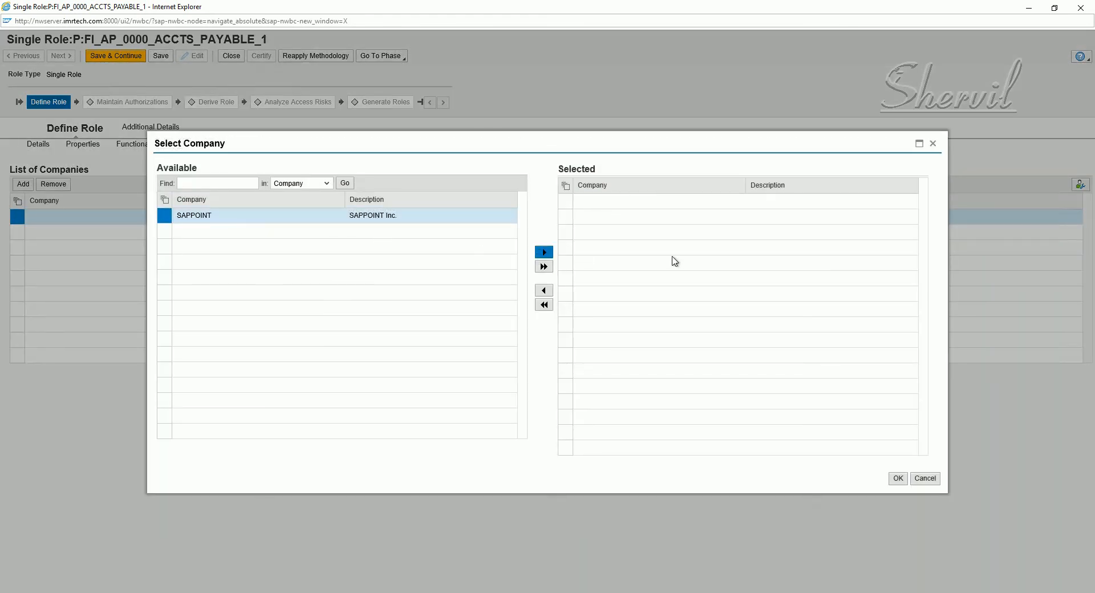
{"action": "left_click", "coordinate": [898, 480]}
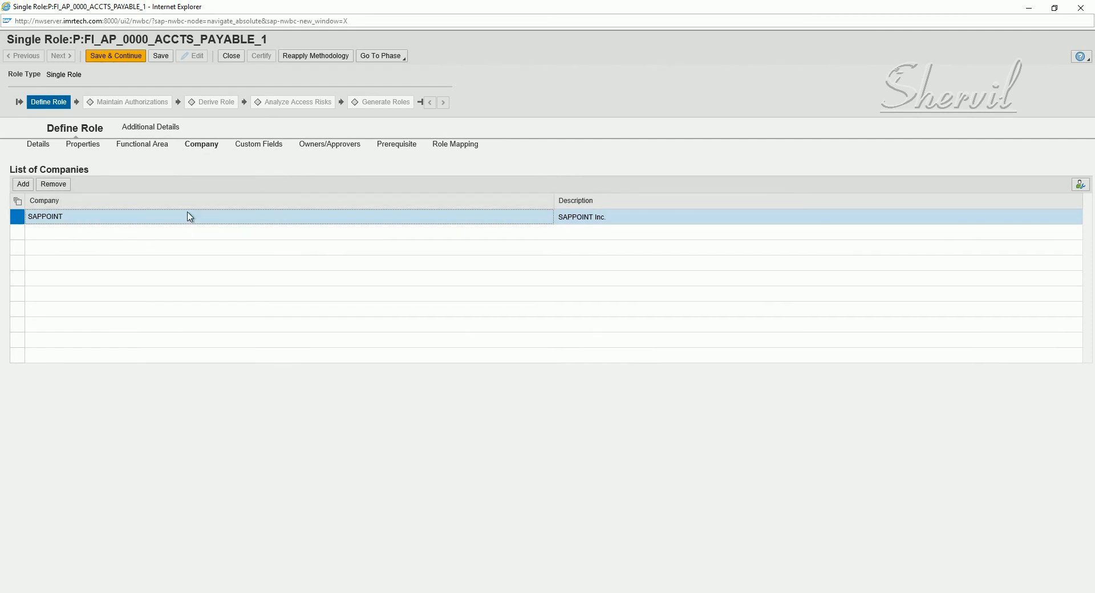
{"action": "left_click", "coordinate": [160, 56]}
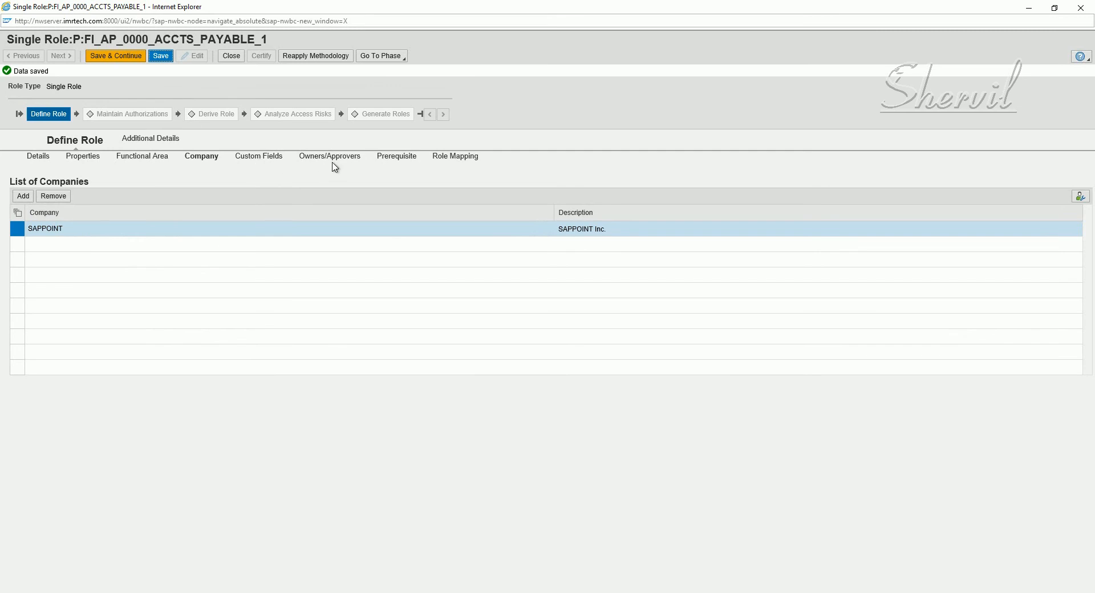
{"action": "left_click", "coordinate": [335, 158]}
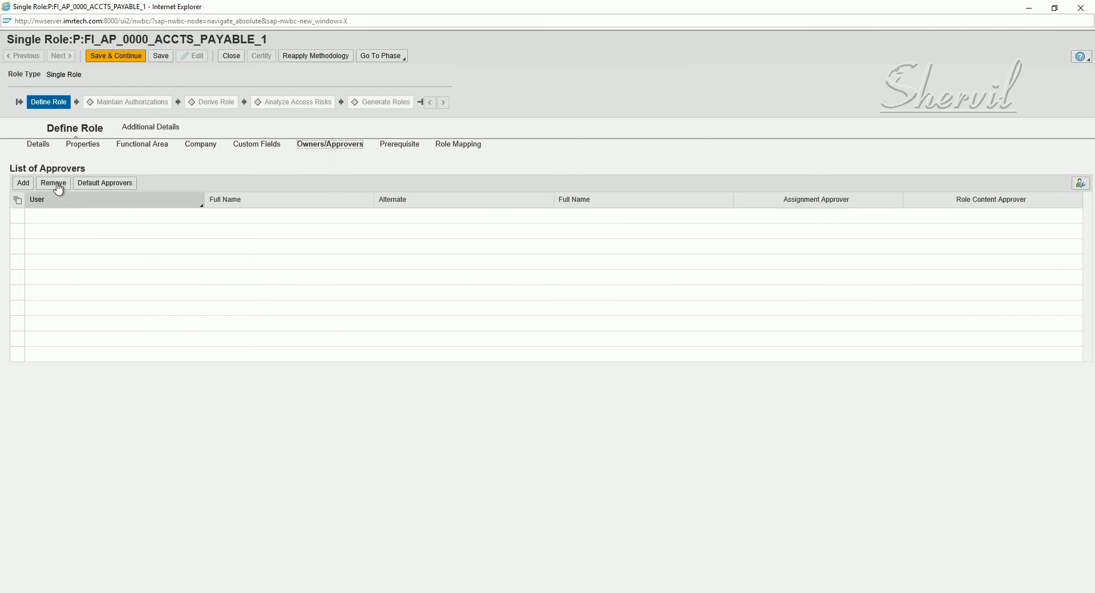
Add an Owners/Approvers row with FIOWNER chosen as the approver
{"action": "left_click", "coordinate": [23, 184]}
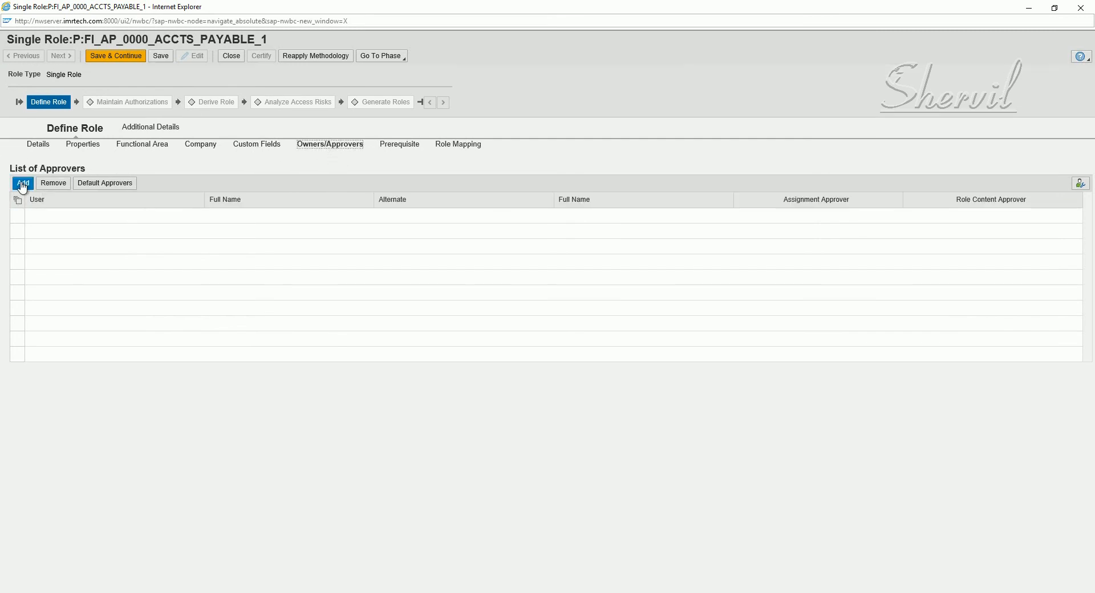
{"action": "left_click", "coordinate": [209, 221]}
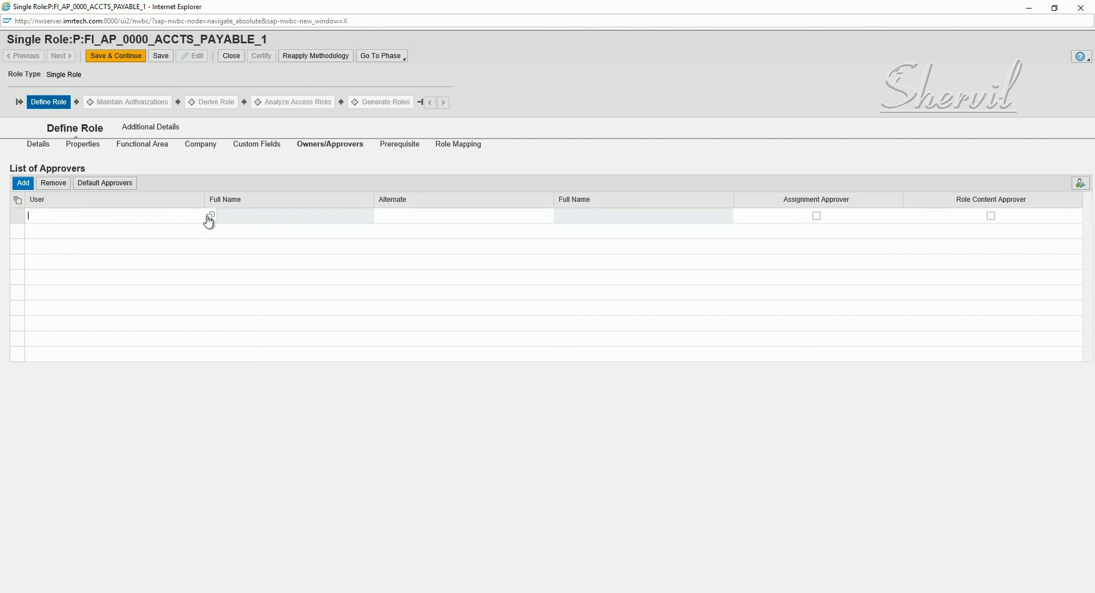
{"action": "left_click", "coordinate": [210, 216]}
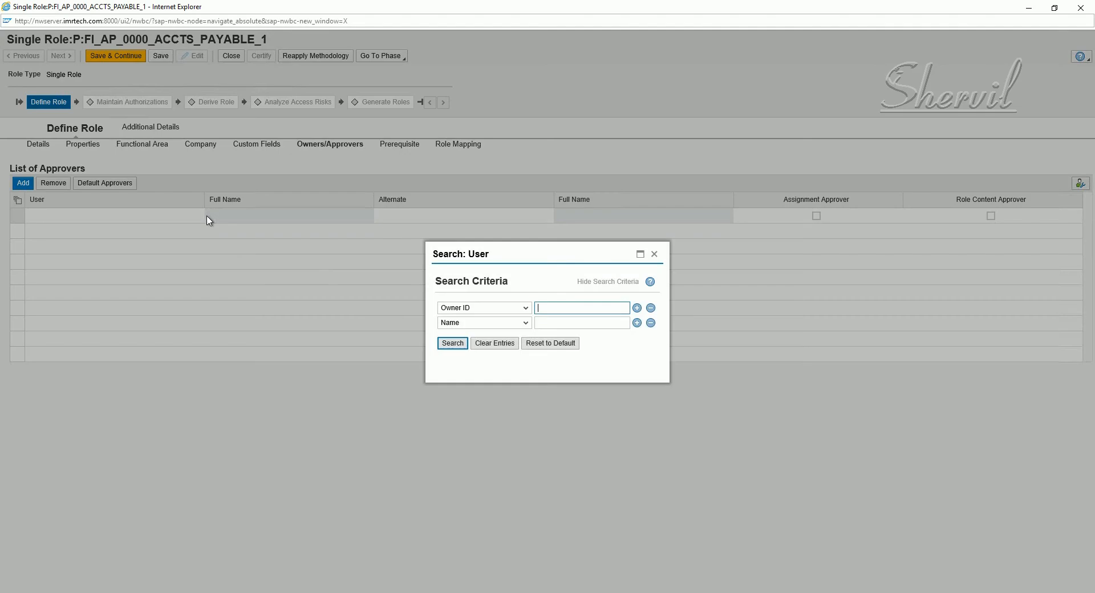
{"action": "left_click", "coordinate": [435, 345]}
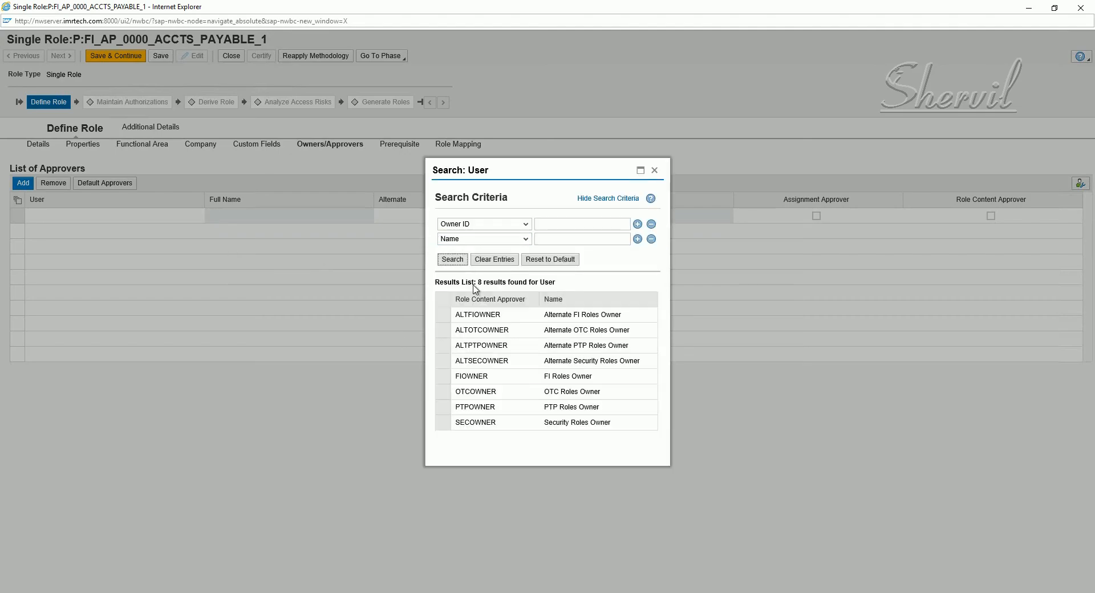
{"action": "left_click", "coordinate": [443, 375]}
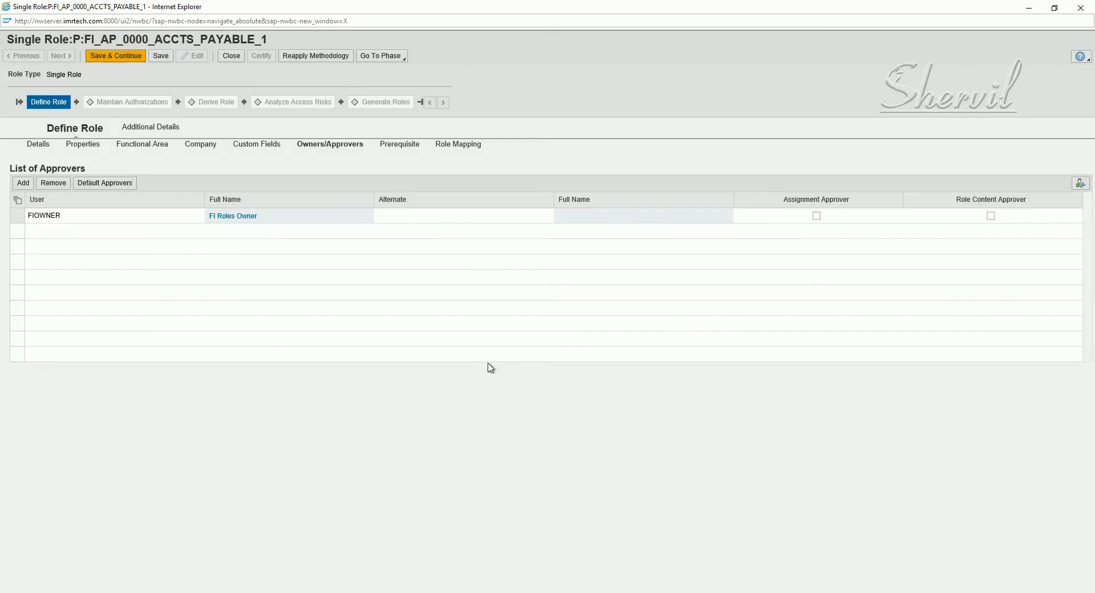
Set ALTFIOWNER as the alternate approver for that row
{"action": "left_click", "coordinate": [453, 220]}
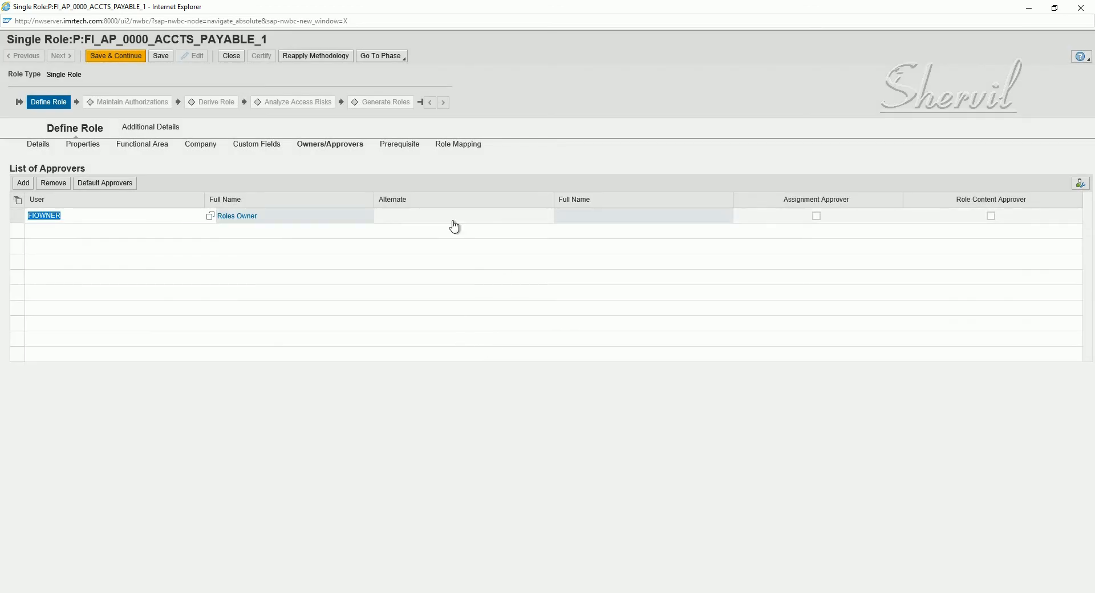
{"action": "left_click", "coordinate": [560, 216]}
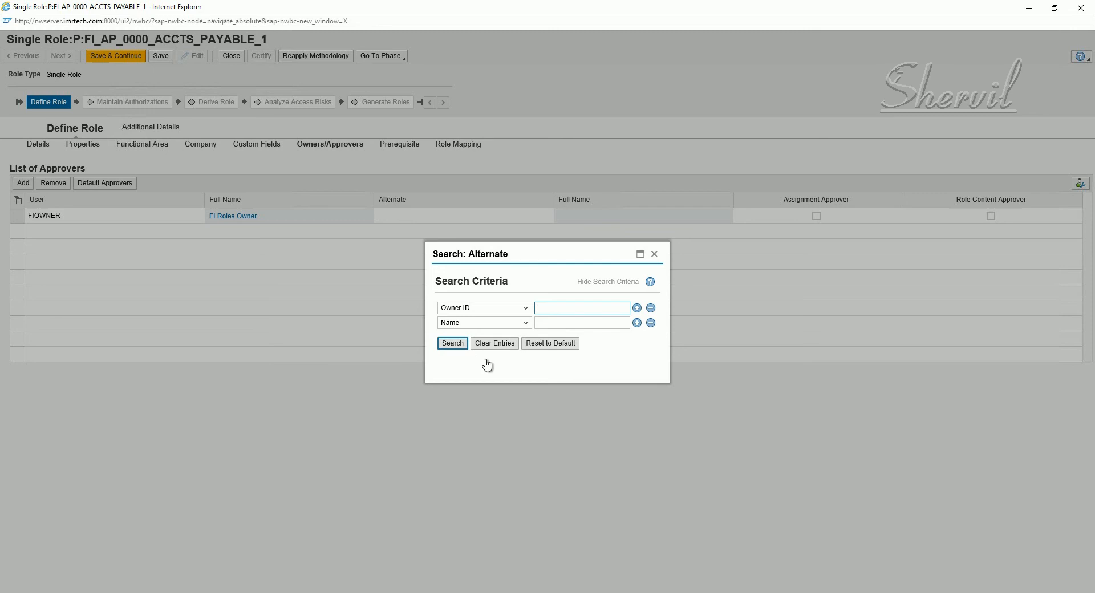
{"action": "left_click", "coordinate": [453, 344]}
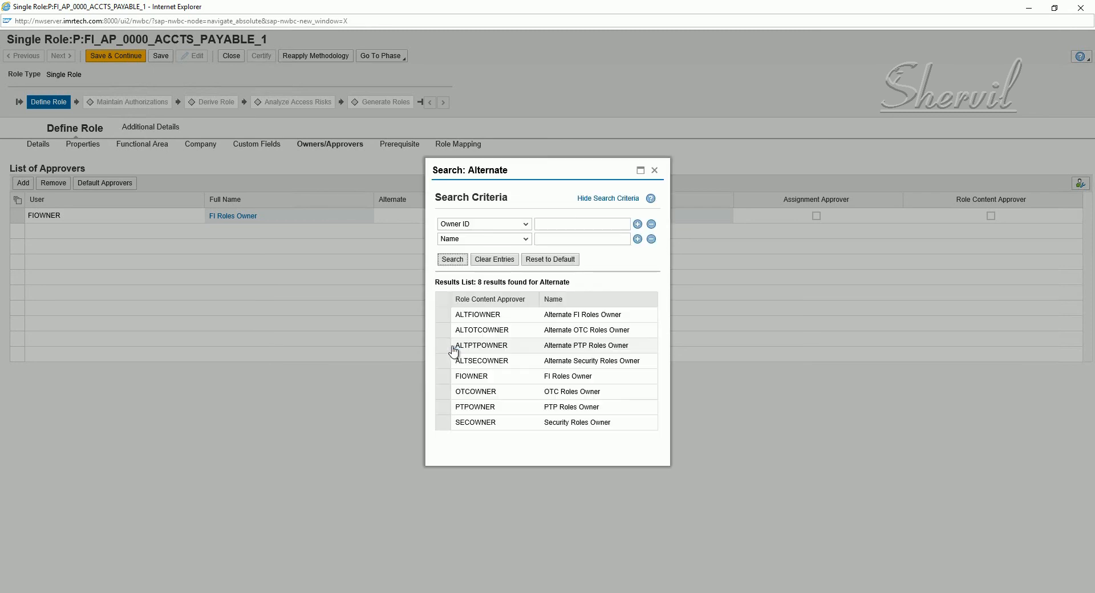
{"action": "left_click", "coordinate": [444, 314]}
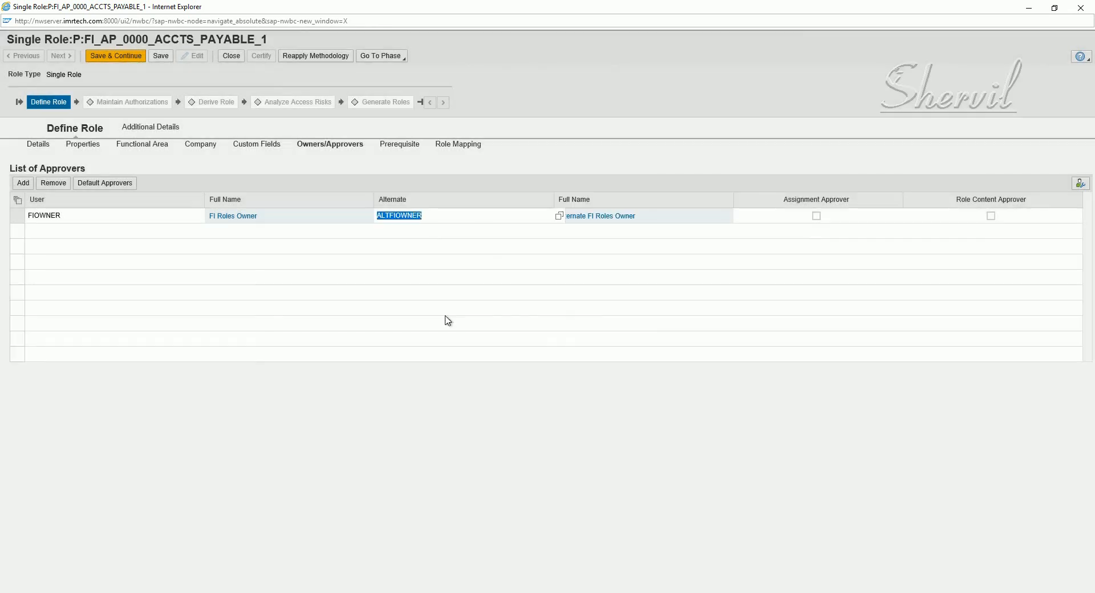
{"action": "left_click", "coordinate": [437, 217]}
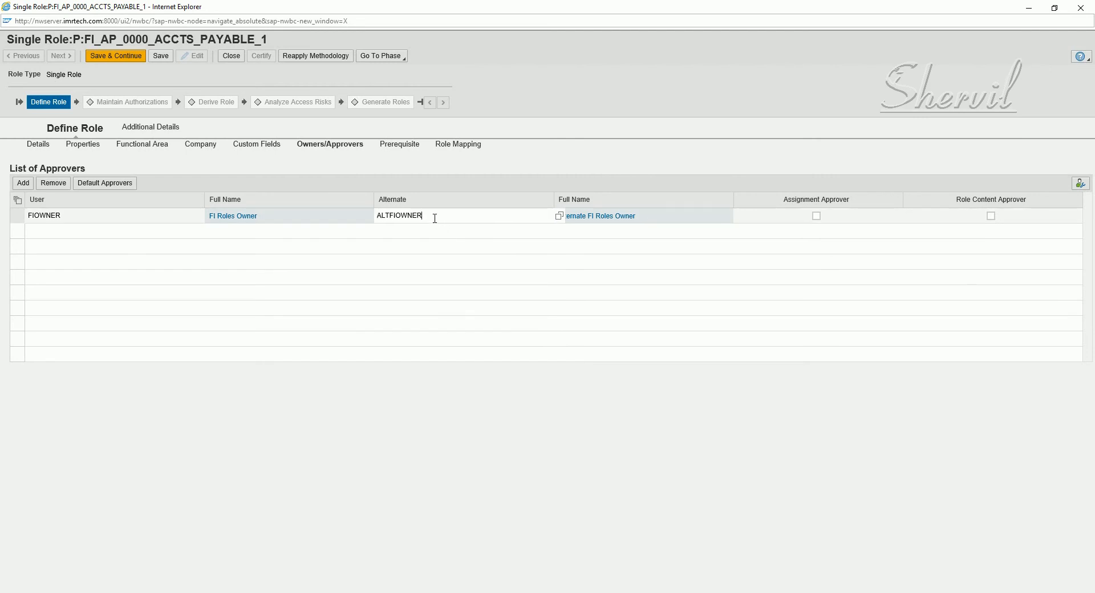
Make FIOWNER both assignment and role content approver, save, and view Prerequisites
{"action": "left_click", "coordinate": [816, 216]}
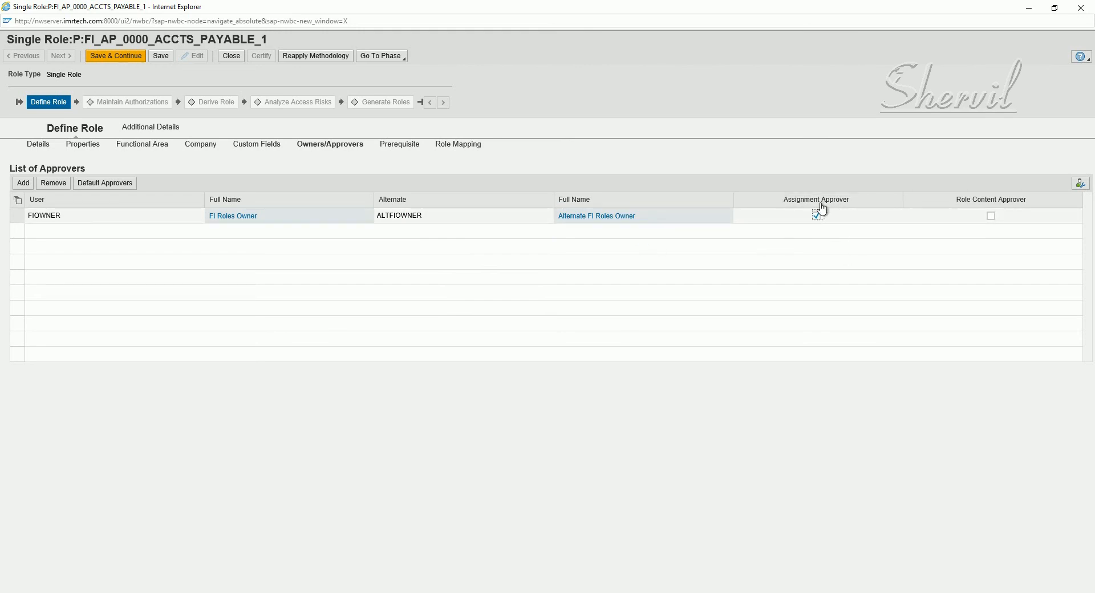
{"action": "left_click", "coordinate": [990, 216]}
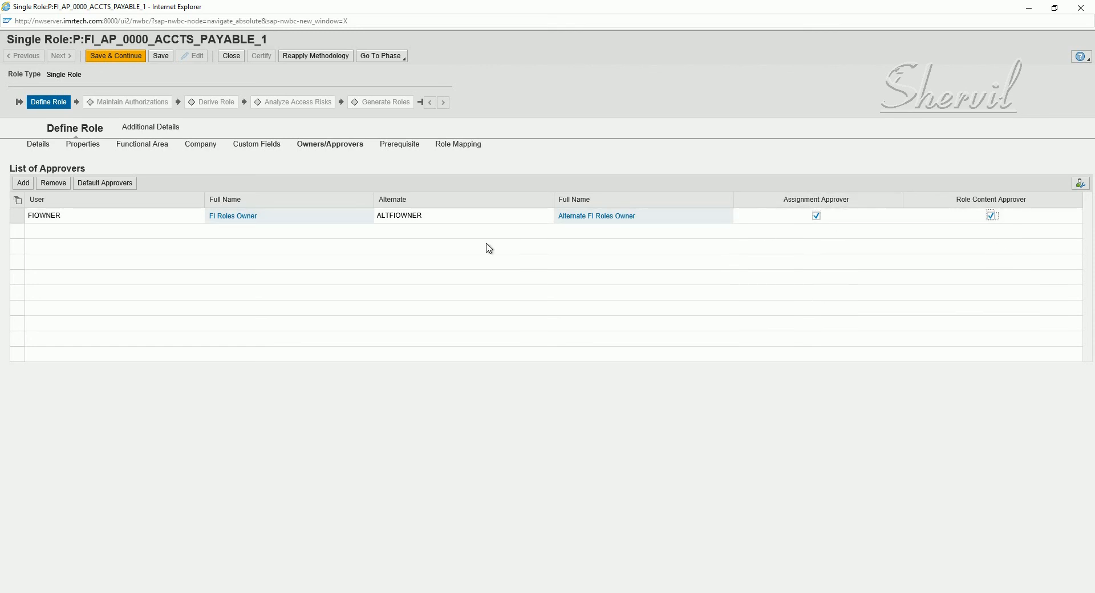
{"action": "left_click", "coordinate": [160, 56]}
{"action": "left_click", "coordinate": [410, 162]}
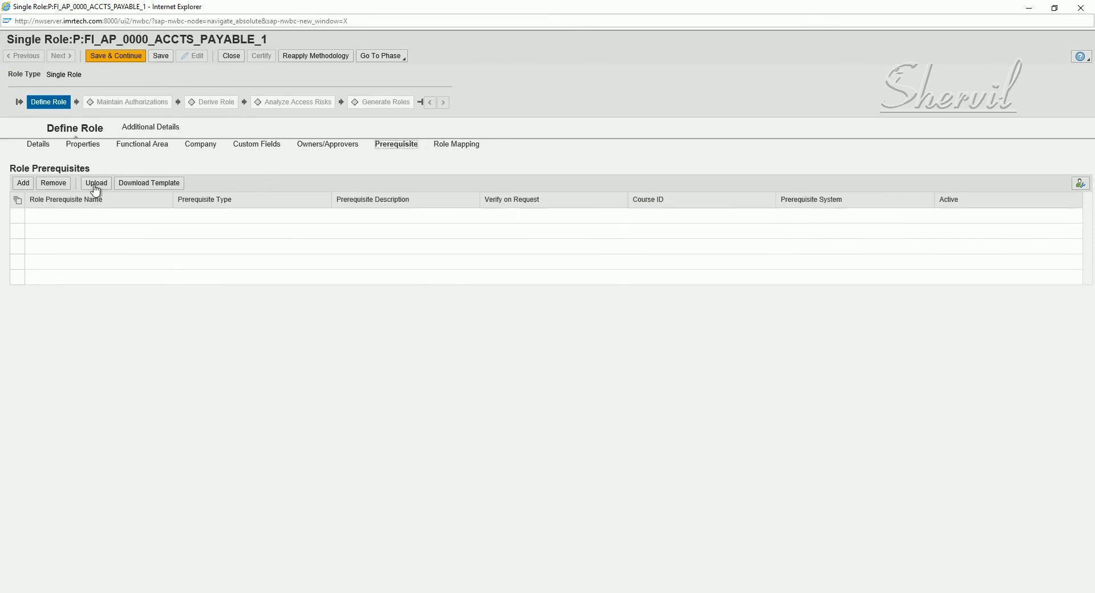
Review Role Mapping, Save & Continue, then go back to the Define Role phase
{"action": "left_click", "coordinate": [457, 147]}
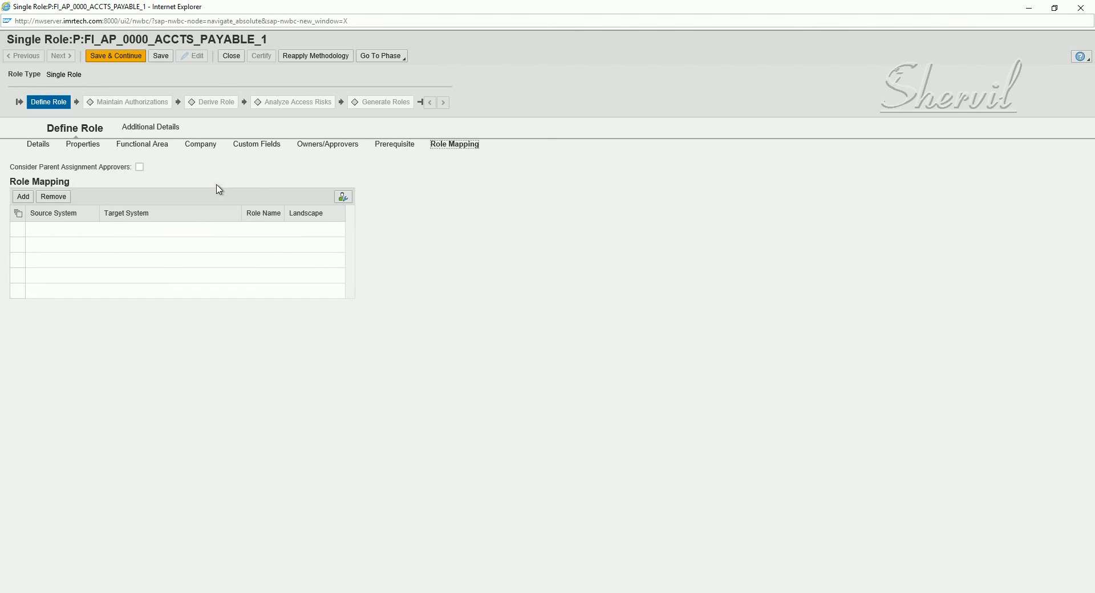
{"action": "left_click", "coordinate": [137, 60]}
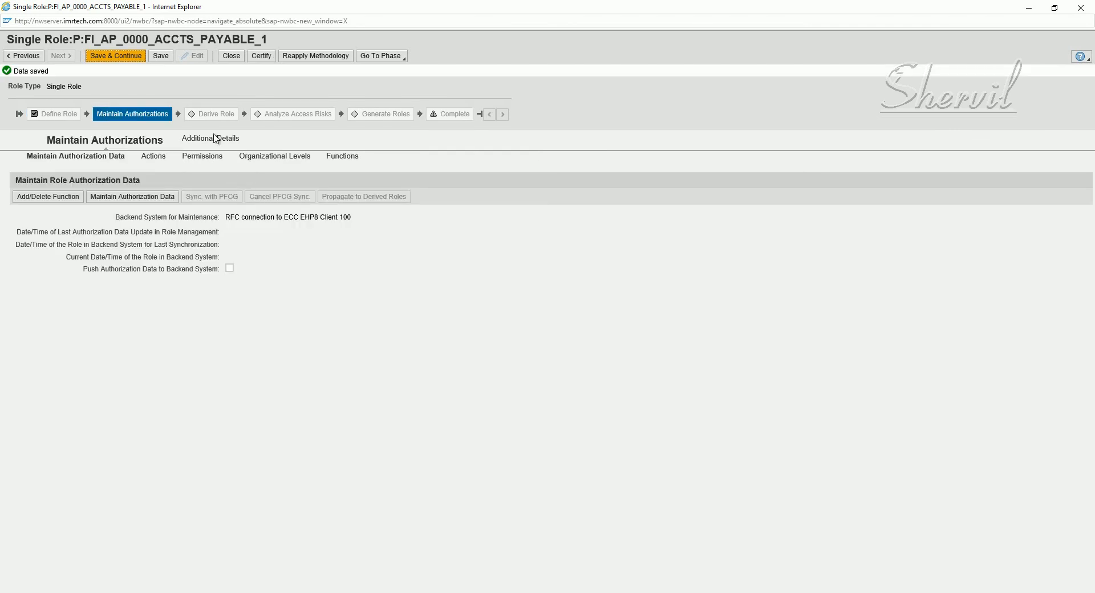
{"action": "left_click", "coordinate": [38, 59]}
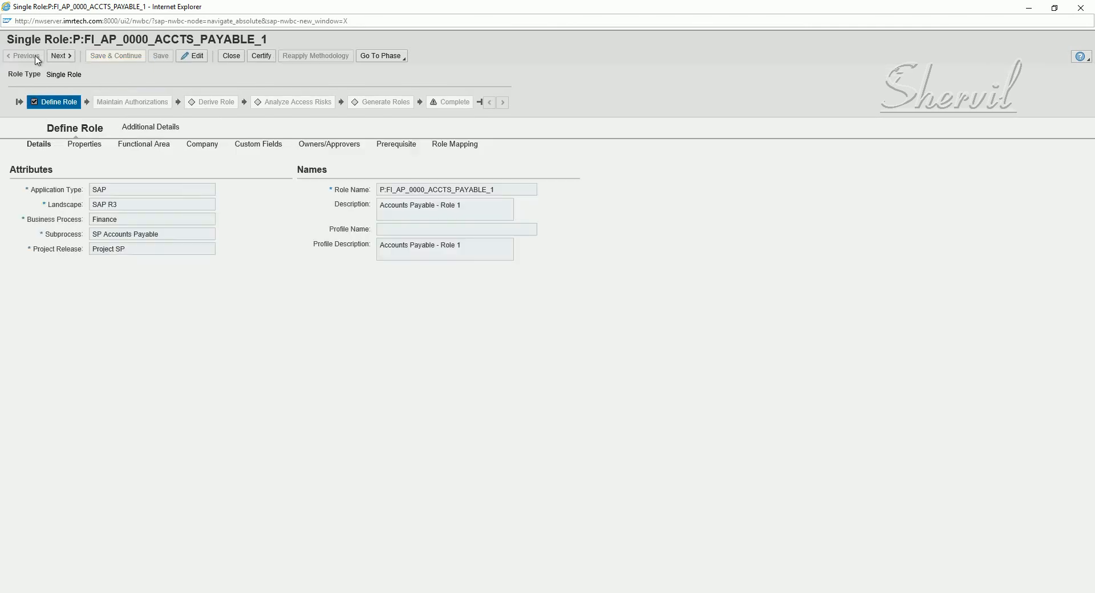
Enter 'Accounts Payable Role - 1' as the Detailed Description under Additional Details
{"action": "left_click", "coordinate": [137, 128]}
{"action": "left_click", "coordinate": [147, 146]}
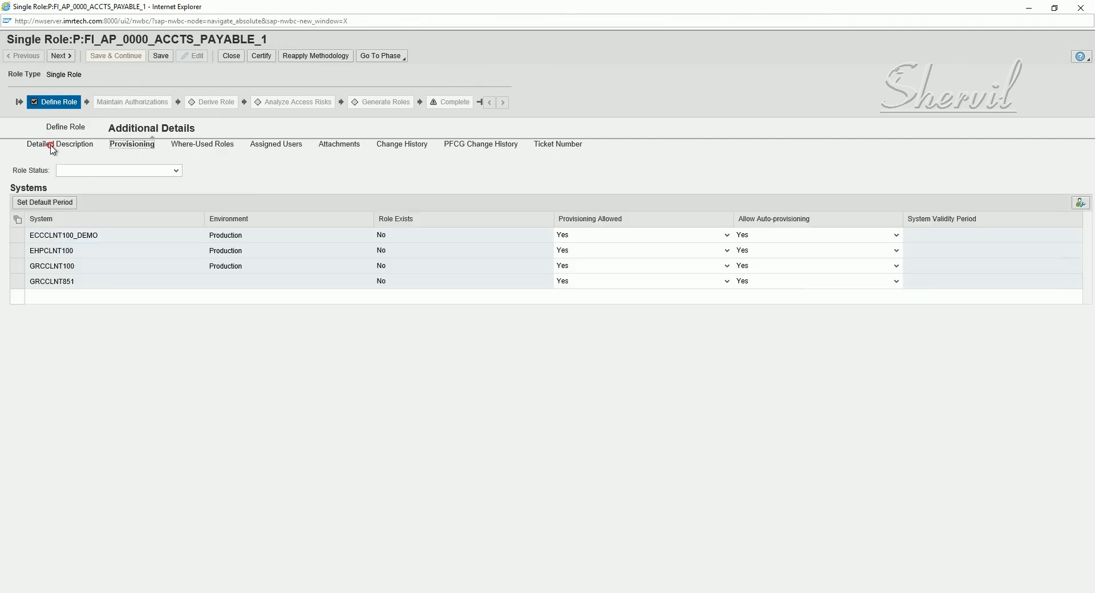
{"action": "left_click", "coordinate": [50, 146]}
{"action": "left_click", "coordinate": [102, 219]}
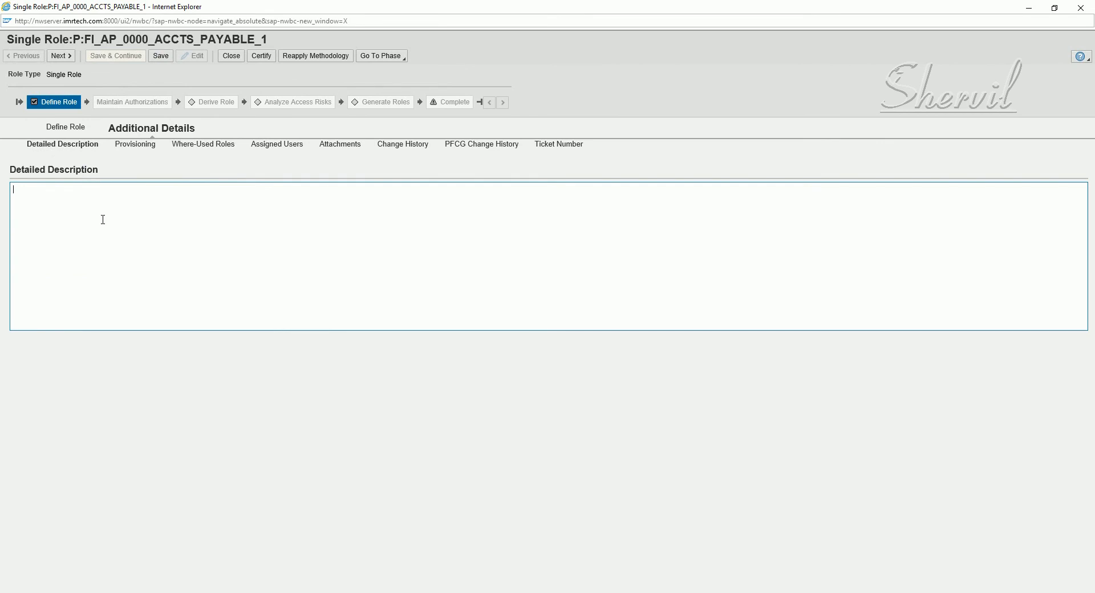
{"action": "type", "text": "Accoubt=="}
{"action": "type", "text": "nts"}
Save, set Role Status to Production on the Provisioning tab, and show Attachments
{"action": "left_click", "coordinate": [160, 56]}
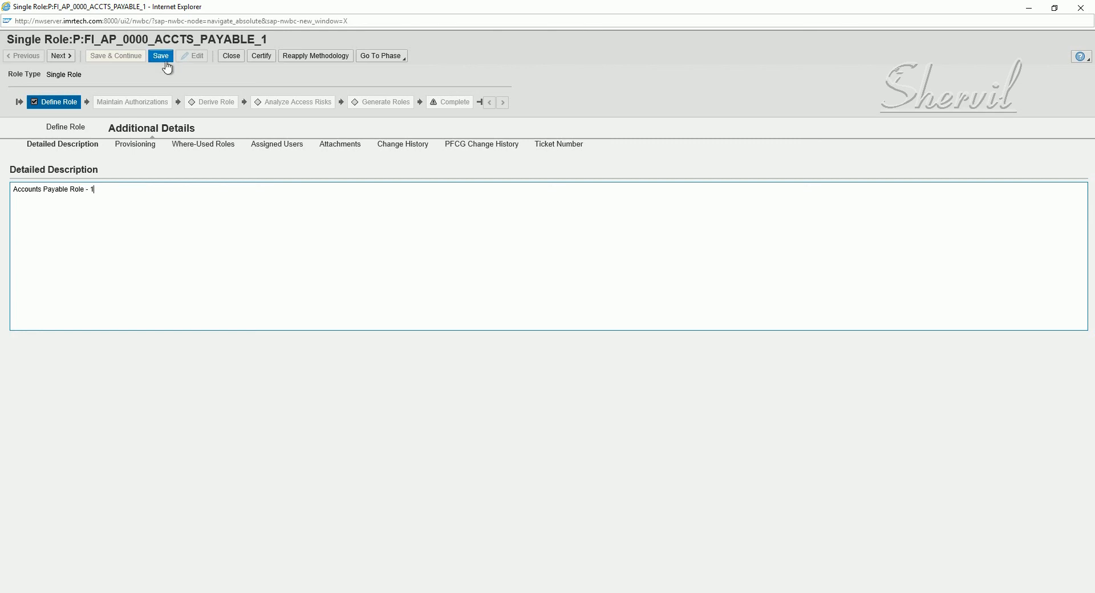
{"action": "left_click", "coordinate": [146, 151]}
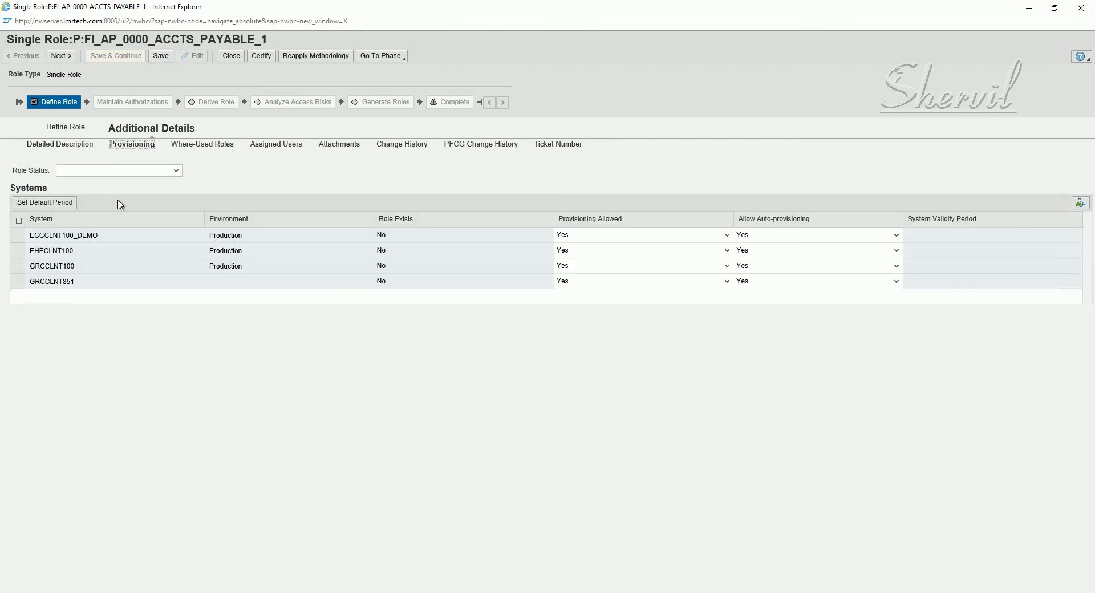
{"action": "left_click", "coordinate": [126, 171]}
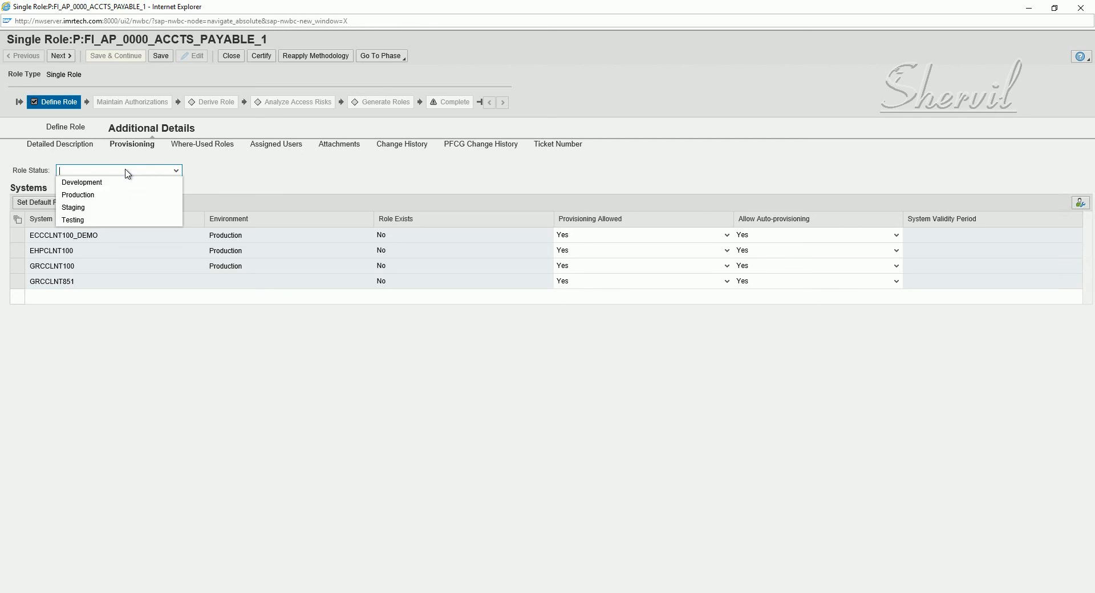
{"action": "left_click", "coordinate": [94, 196]}
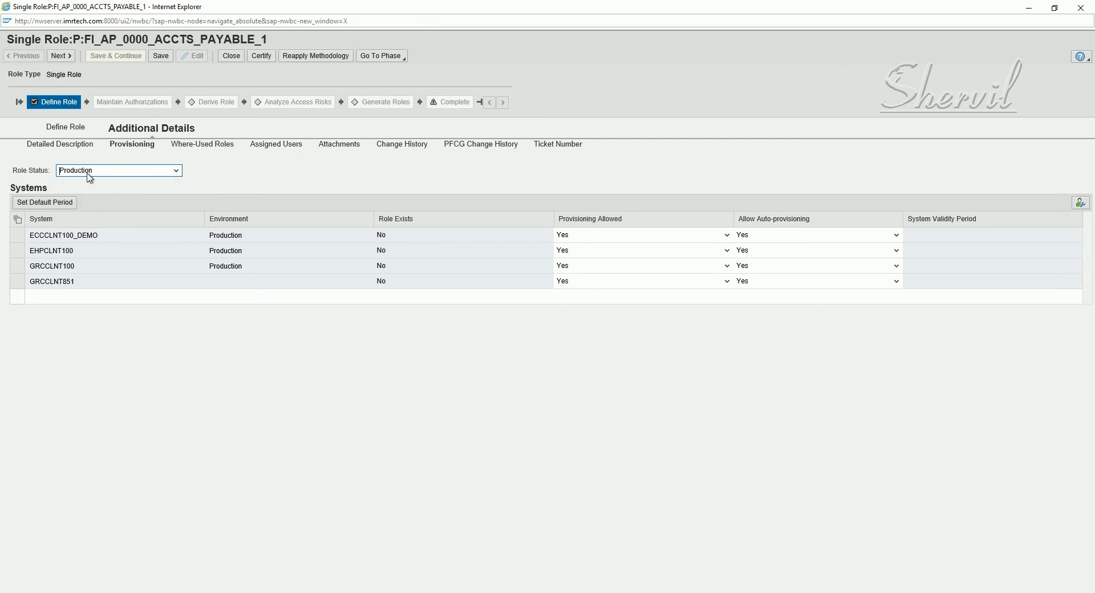
{"action": "left_click", "coordinate": [137, 175]}
{"action": "left_click", "coordinate": [242, 174]}
{"action": "left_click", "coordinate": [338, 147]}
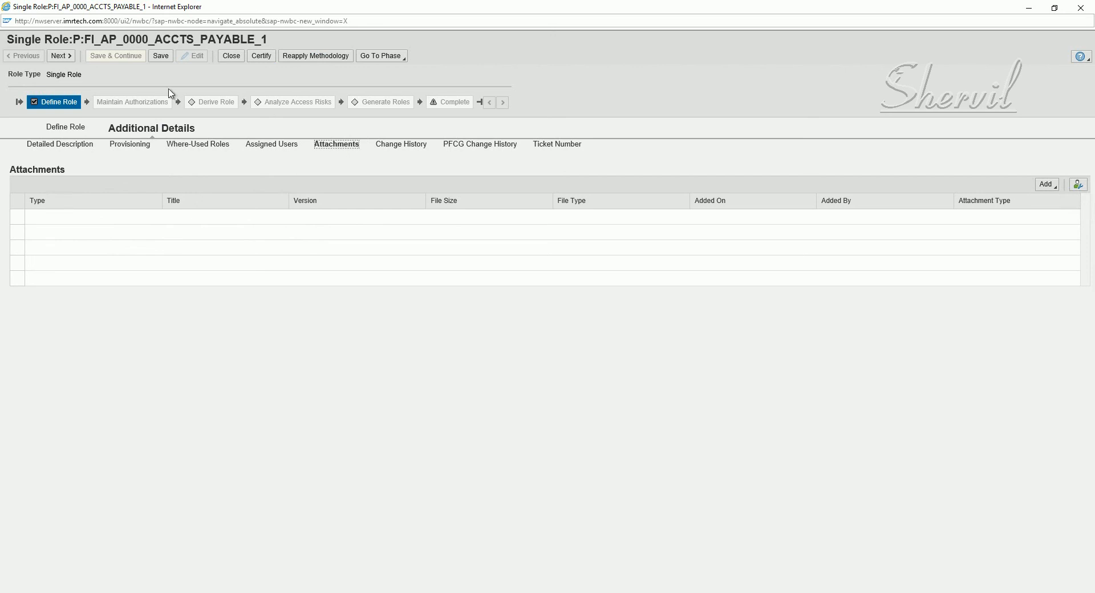
Save the role, check the attachment Add options, and review the Change History tab
{"action": "left_click", "coordinate": [164, 54]}
{"action": "left_click", "coordinate": [164, 58]}
{"action": "left_click", "coordinate": [163, 58]}
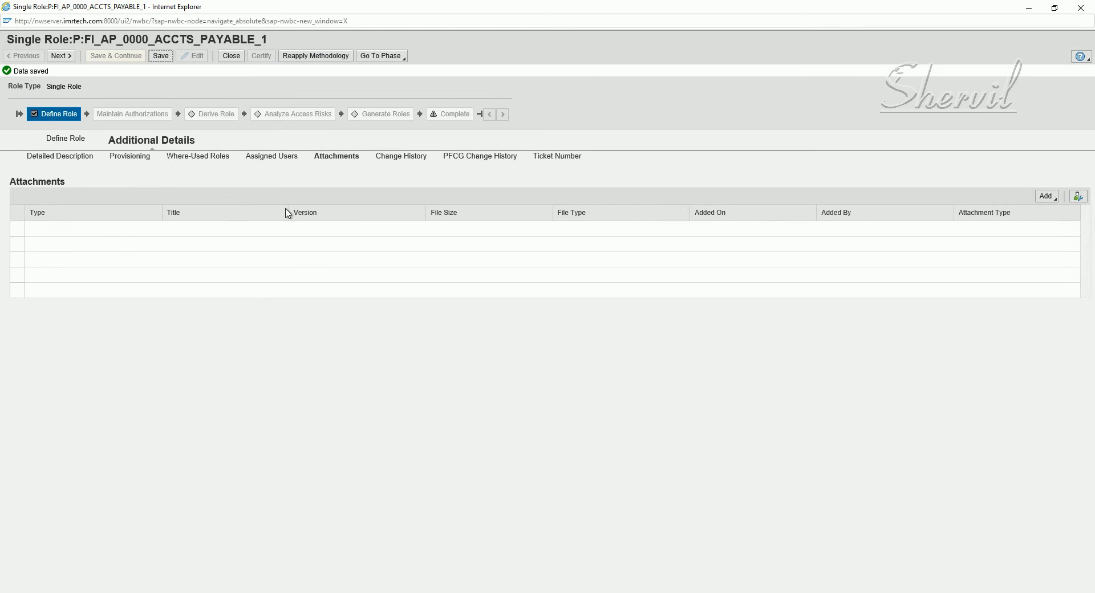
{"action": "left_click", "coordinate": [1054, 199]}
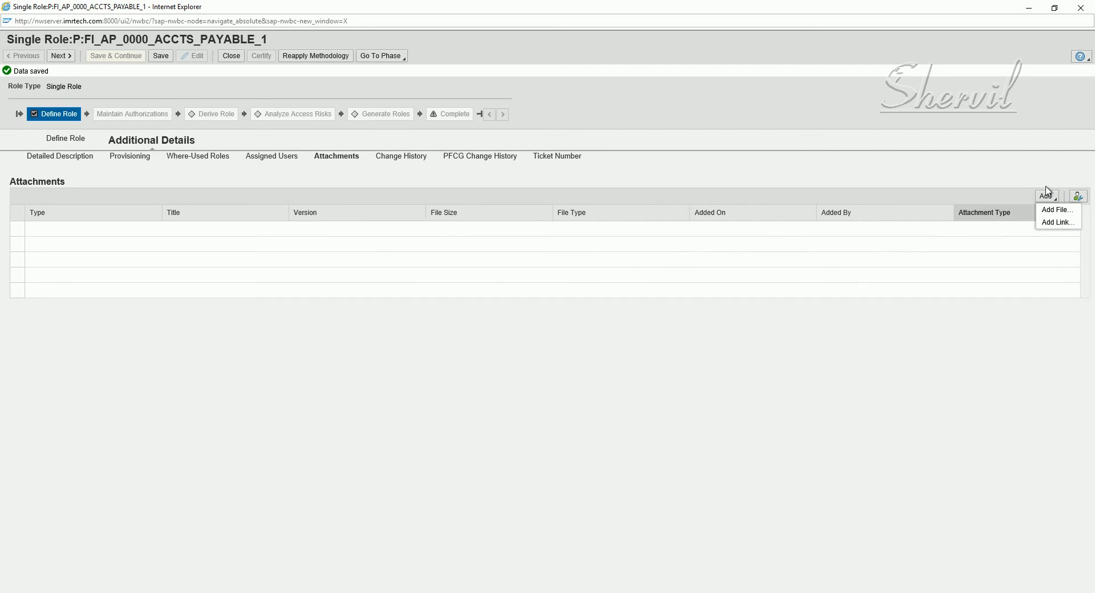
{"action": "left_click", "coordinate": [406, 160]}
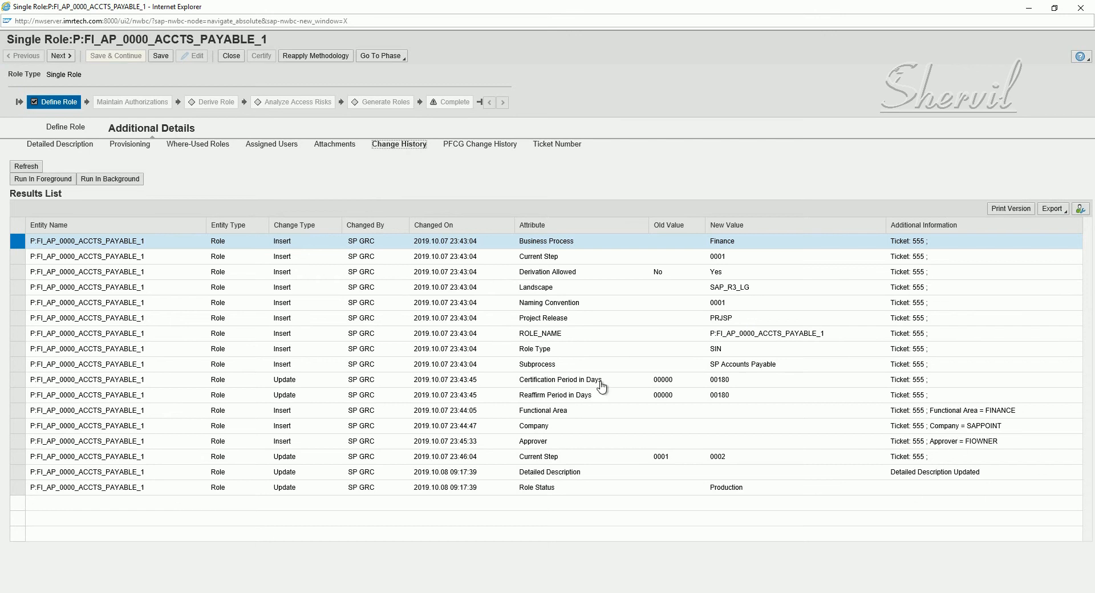
Review the PFCG change history and ticket details, edit ticket remarks, and save
{"action": "left_click", "coordinate": [478, 146]}
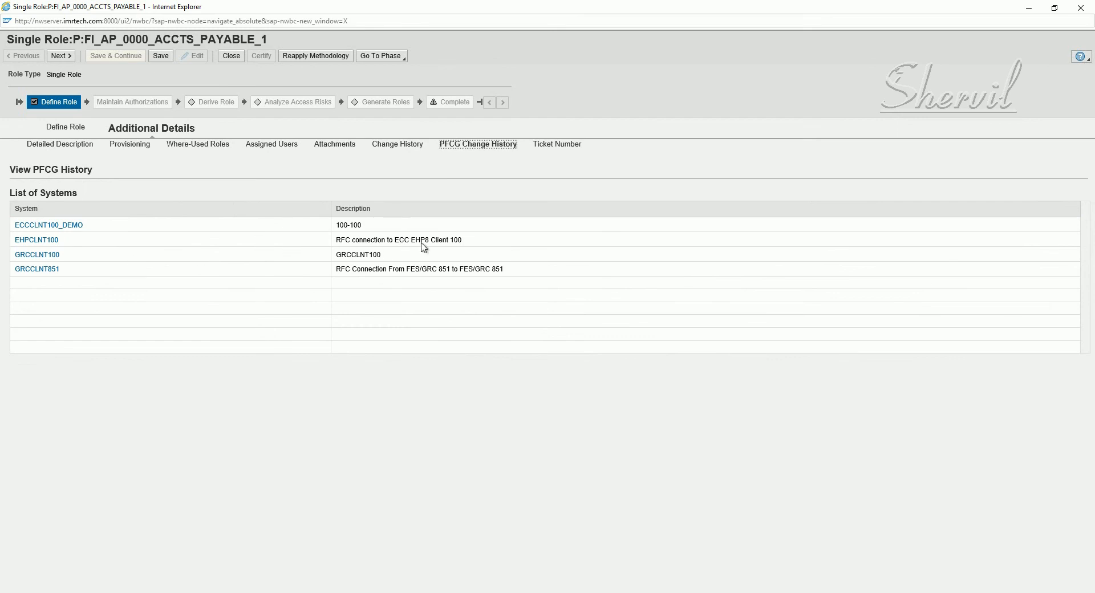
{"action": "left_click", "coordinate": [551, 147]}
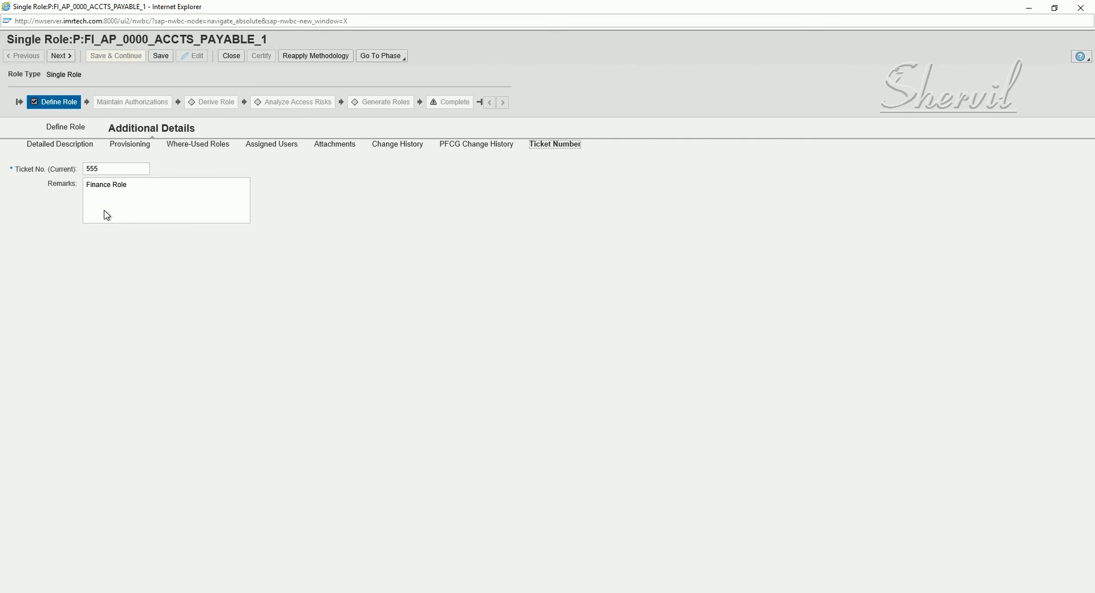
{"action": "left_click", "coordinate": [162, 192]}
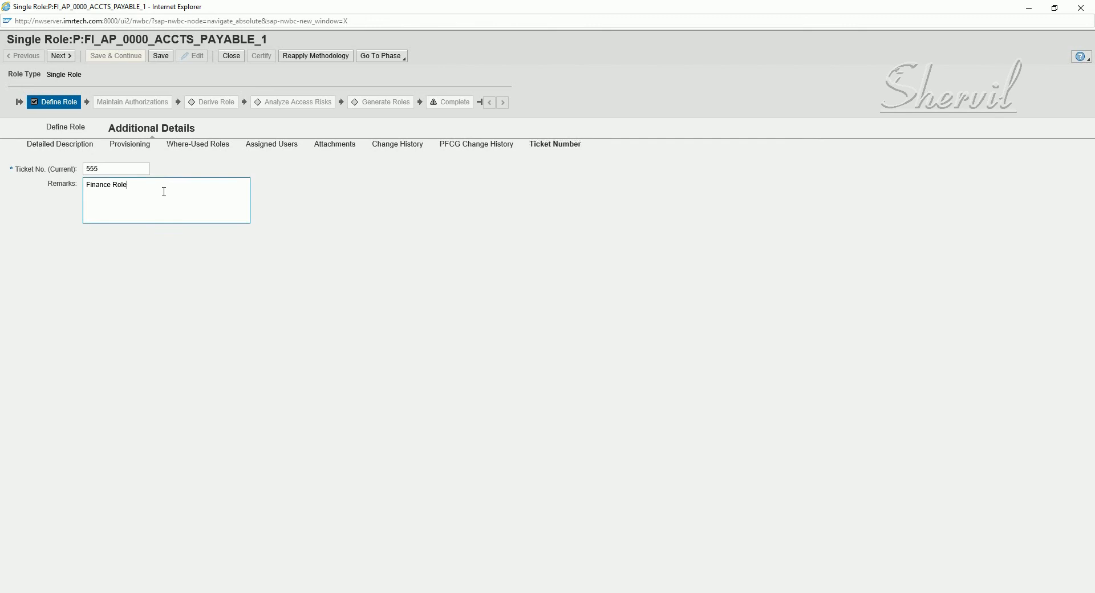
{"action": "left_click", "coordinate": [160, 56]}
{"action": "left_click", "coordinate": [63, 103]}
{"action": "left_click", "coordinate": [161, 55]}
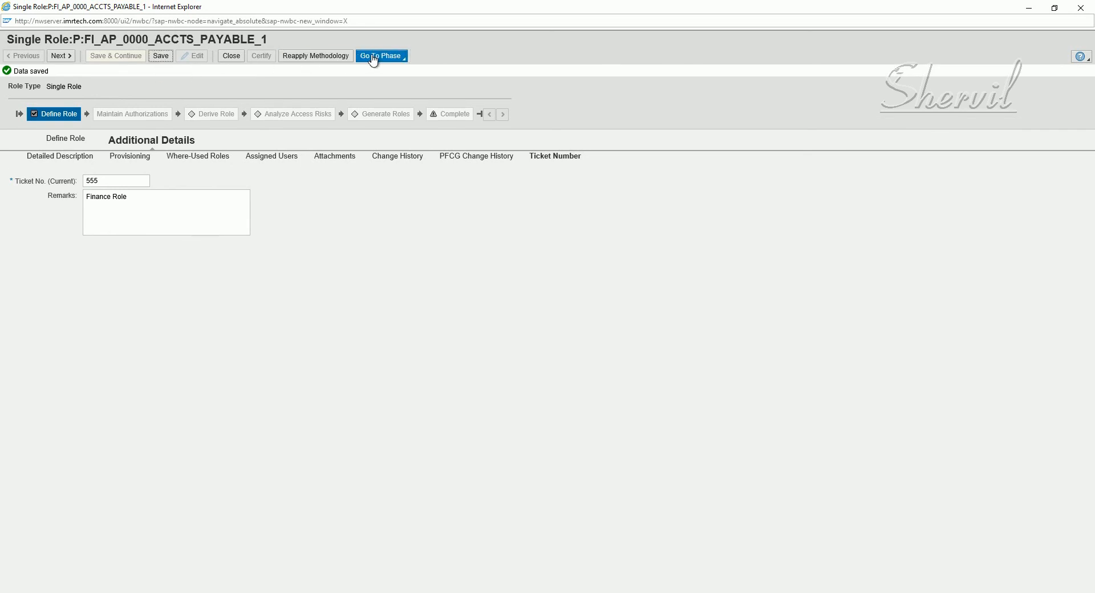
Return to the role's Define Role details and advance to Maintain Authorizations
{"action": "left_click", "coordinate": [49, 111]}
{"action": "left_click", "coordinate": [68, 145]}
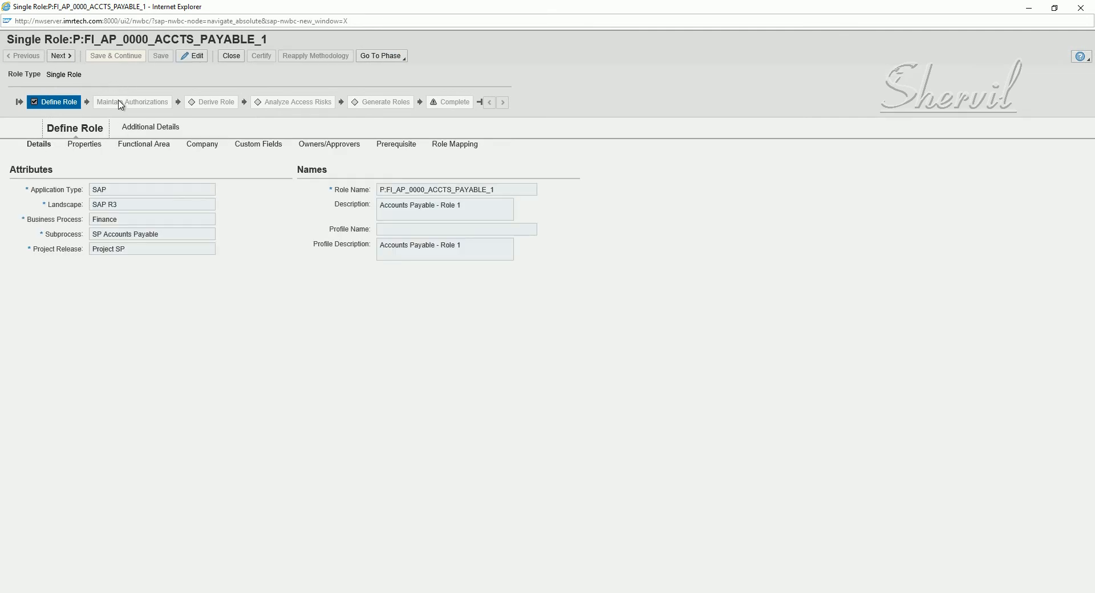
{"action": "left_click", "coordinate": [70, 55]}
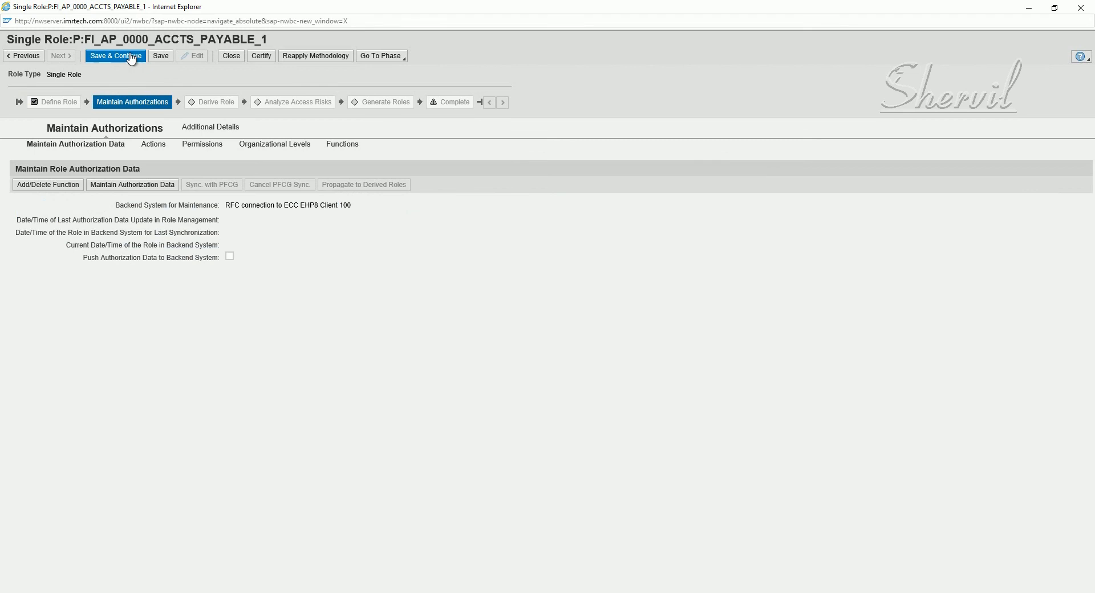
Save & Continue, then add function AP01 - AP Payments to the role
{"action": "left_click", "coordinate": [130, 57]}
{"action": "left_click", "coordinate": [114, 187]}
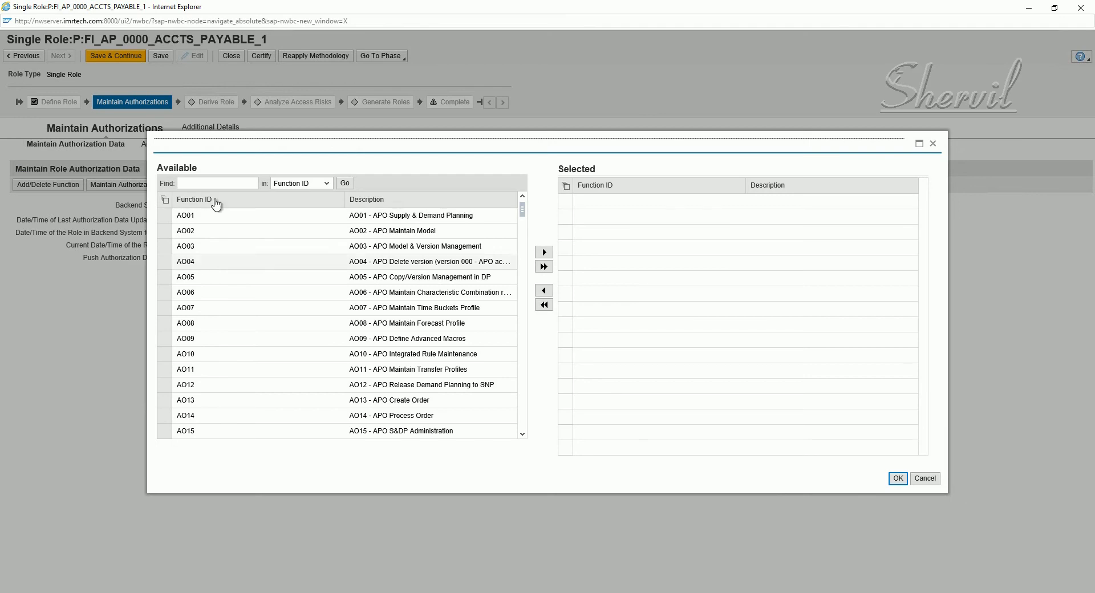
{"action": "left_click", "coordinate": [208, 184]}
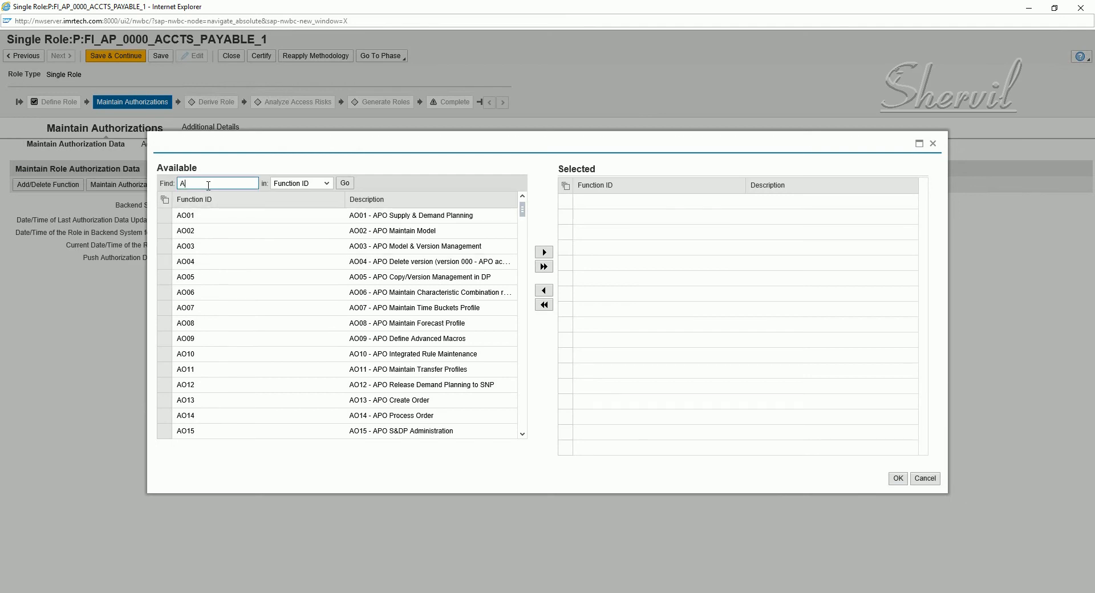
{"action": "key", "text": "Return"}
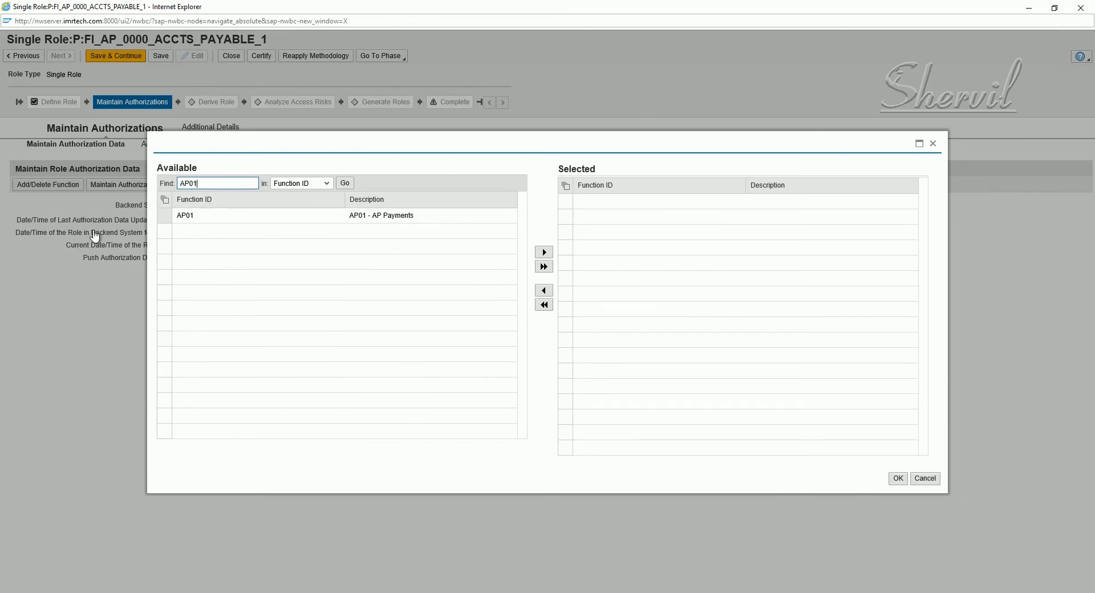
{"action": "left_click", "coordinate": [165, 217]}
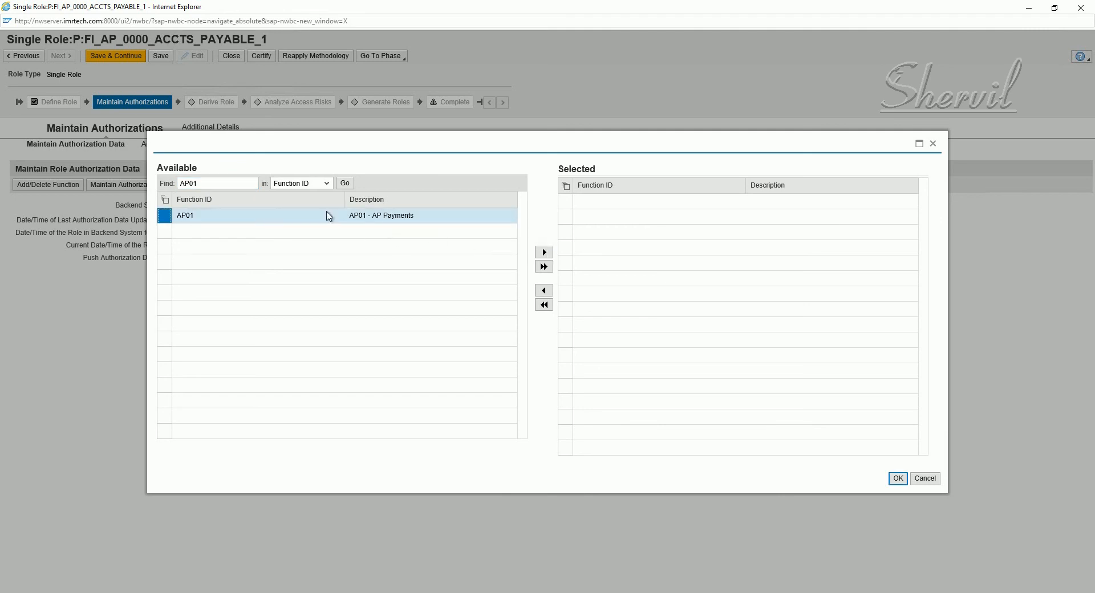
{"action": "left_click", "coordinate": [543, 252]}
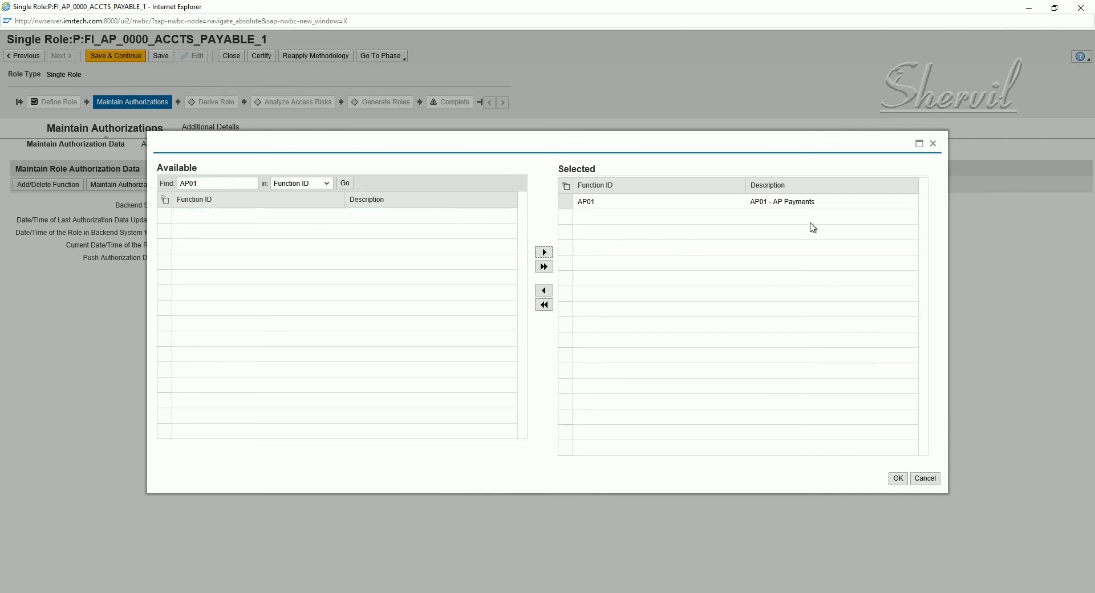
{"action": "left_click", "coordinate": [898, 479]}
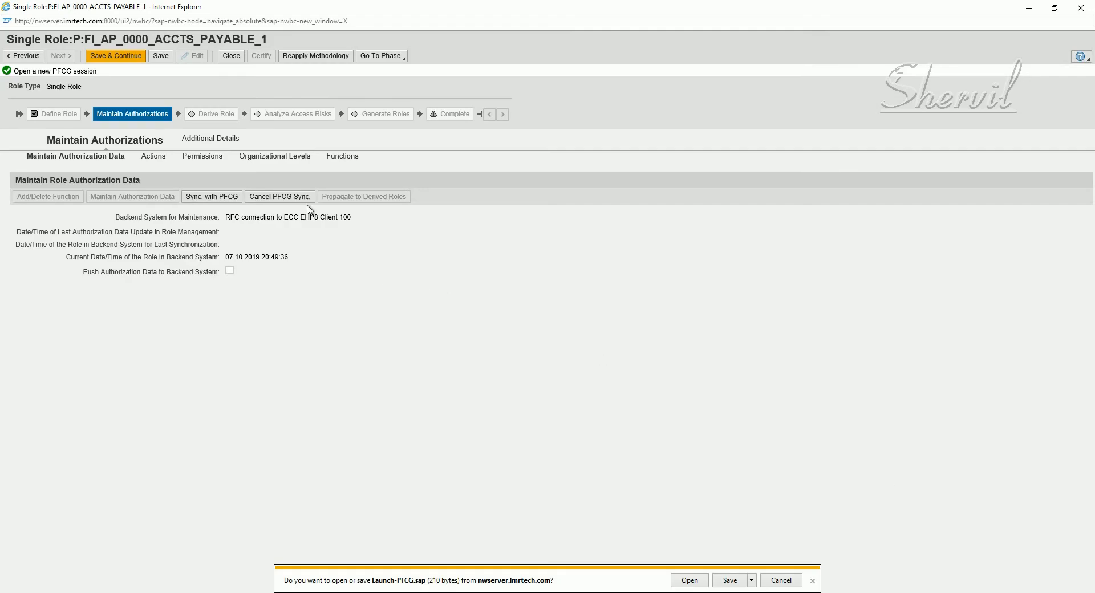
{"action": "left_click", "coordinate": [160, 160]}
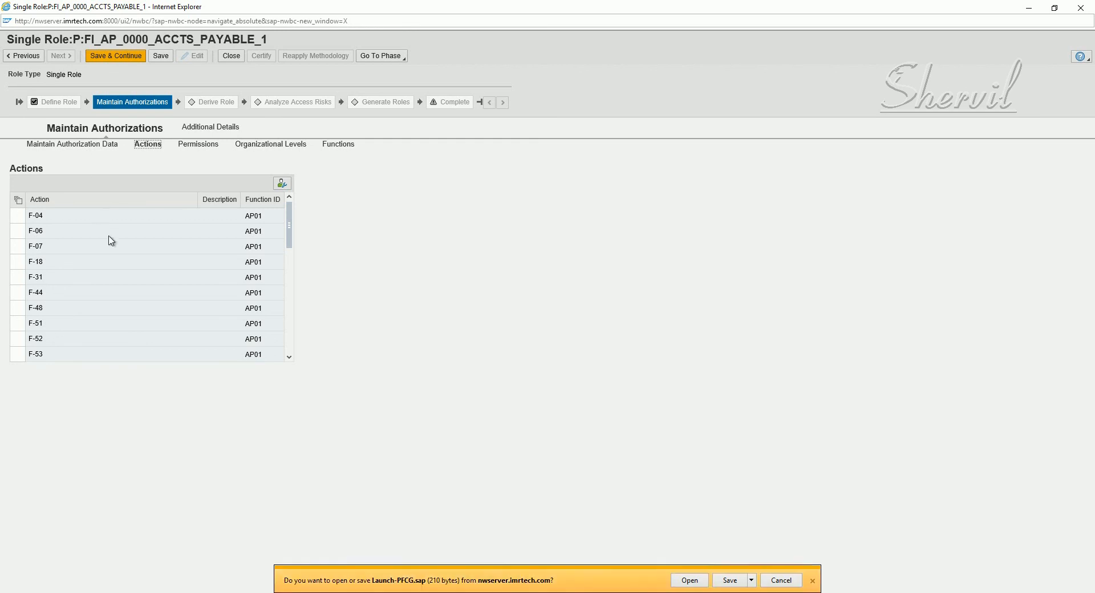
{"action": "scroll", "coordinate": [113, 251], "scroll_direction": "down", "scroll_amount": 1}
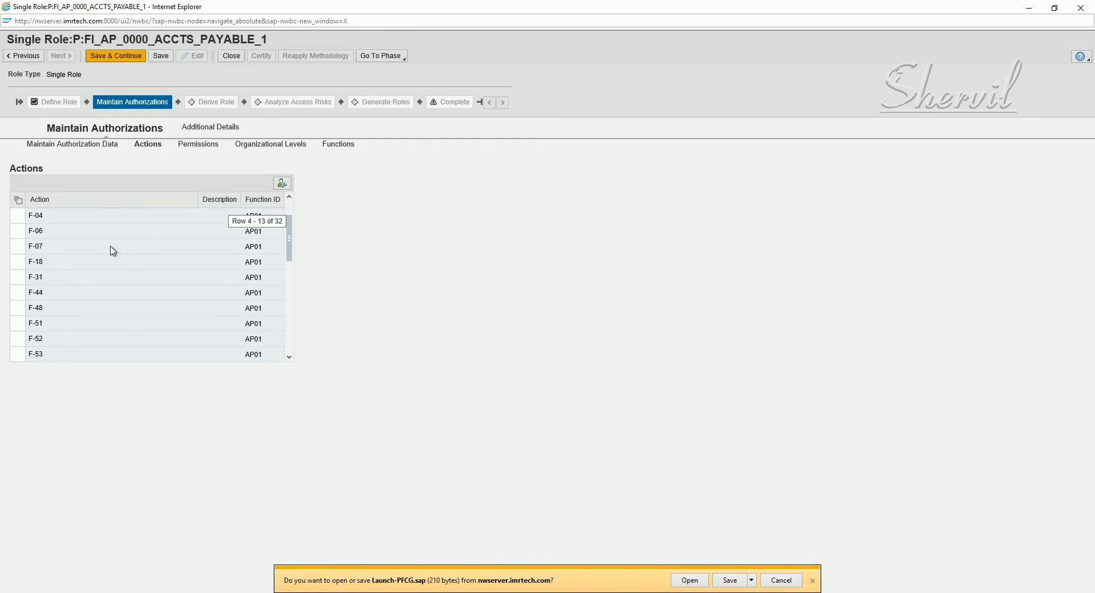
{"action": "scroll", "coordinate": [106, 243], "scroll_direction": "down", "scroll_amount": 3}
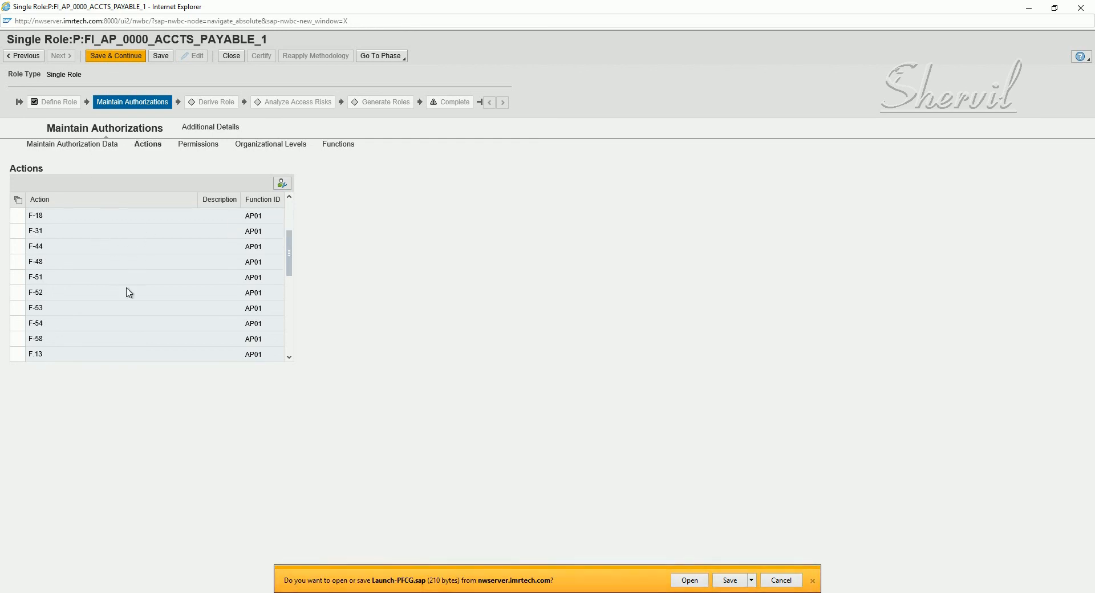
{"action": "scroll", "coordinate": [177, 305], "scroll_direction": "down", "scroll_amount": 2}
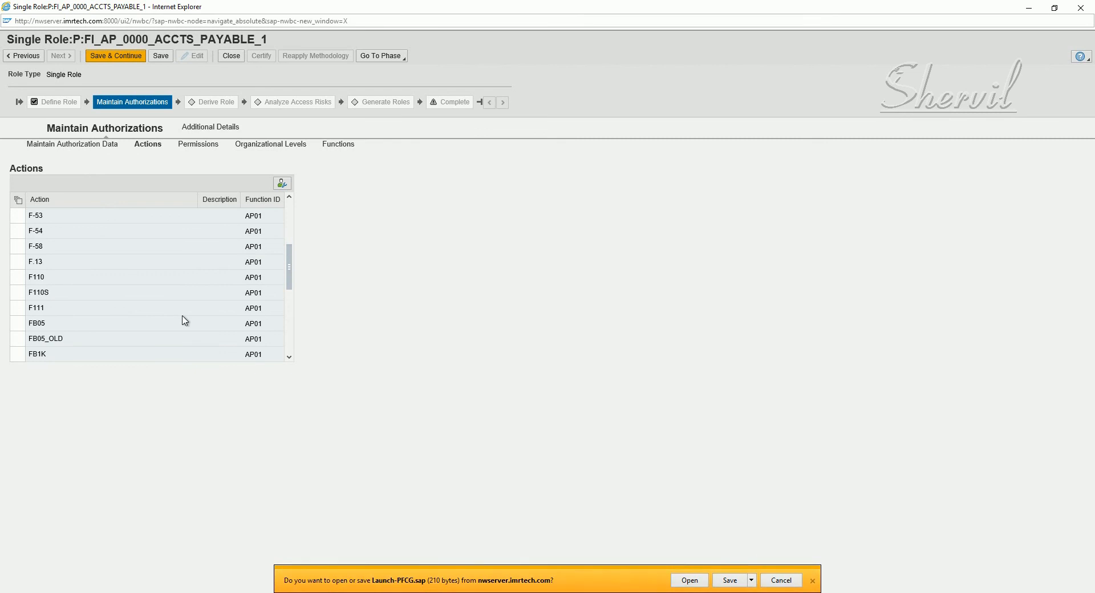
{"action": "scroll", "coordinate": [169, 296], "scroll_direction": "down", "scroll_amount": 2}
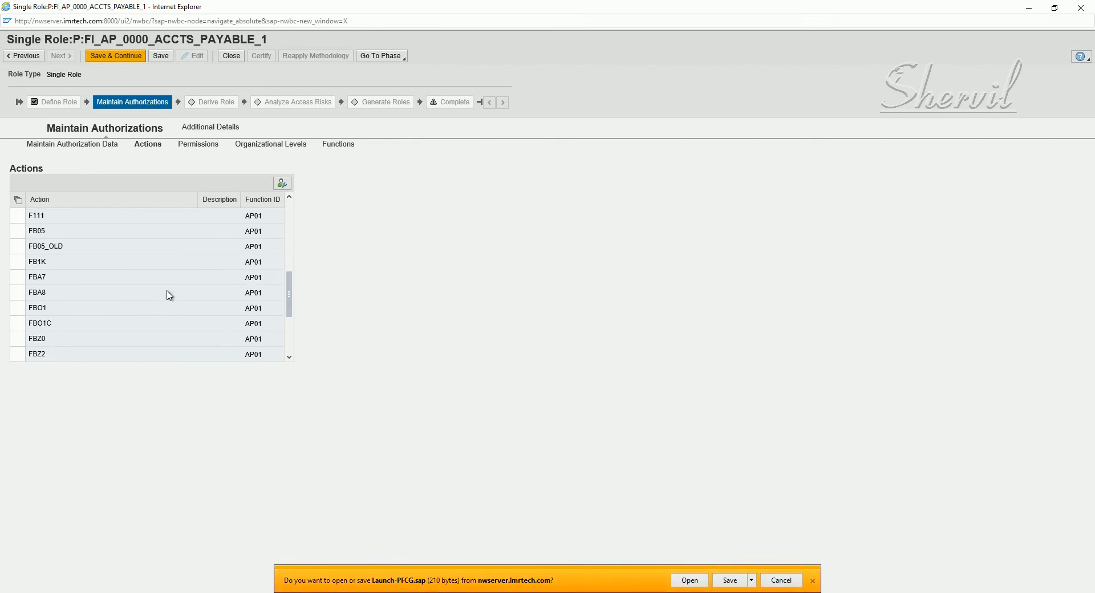
{"action": "scroll", "coordinate": [170, 285], "scroll_direction": "down", "scroll_amount": 1}
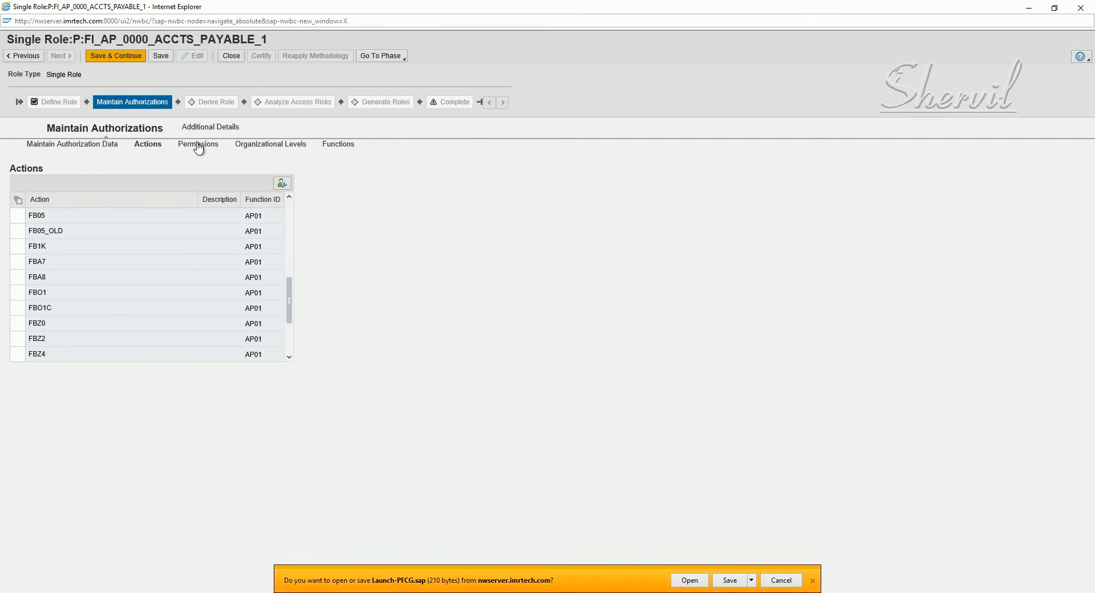
{"action": "left_click", "coordinate": [197, 144]}
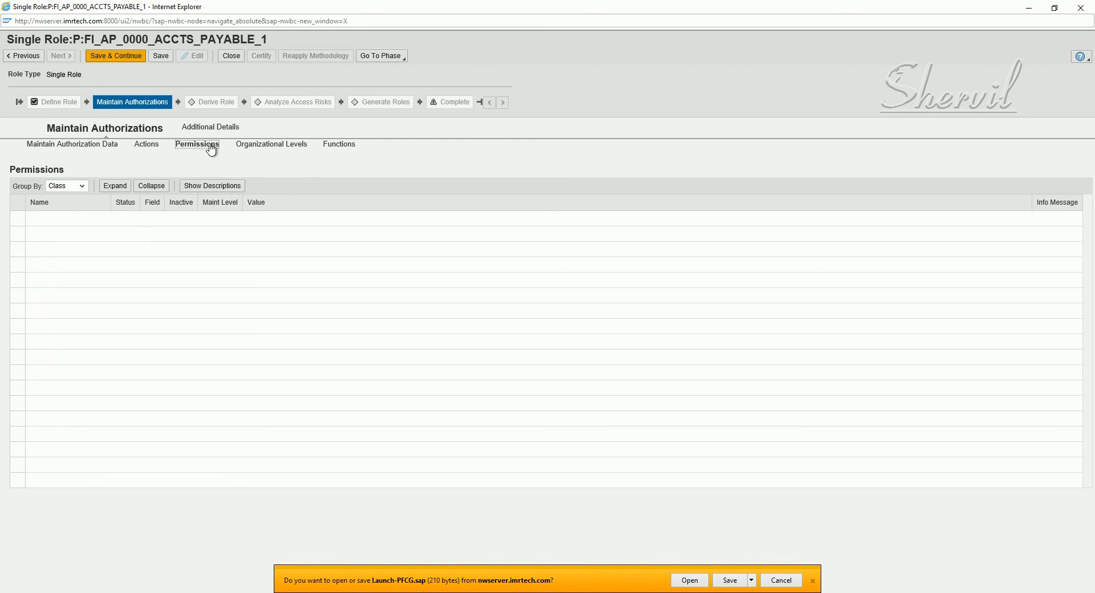
{"action": "left_click", "coordinate": [282, 147]}
{"action": "left_click", "coordinate": [61, 141]}
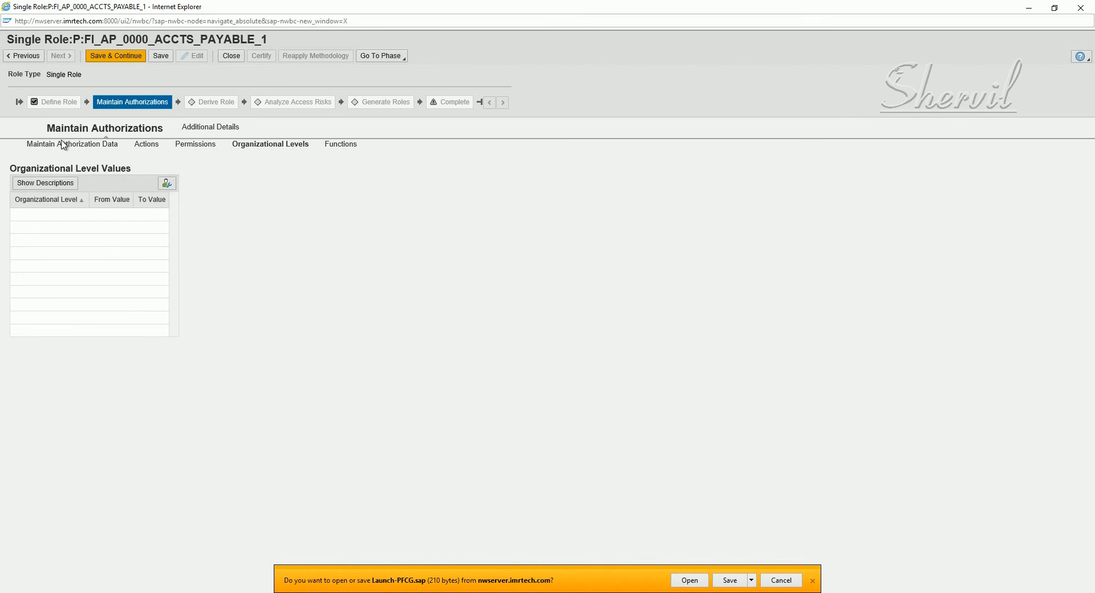
{"action": "left_click", "coordinate": [64, 145]}
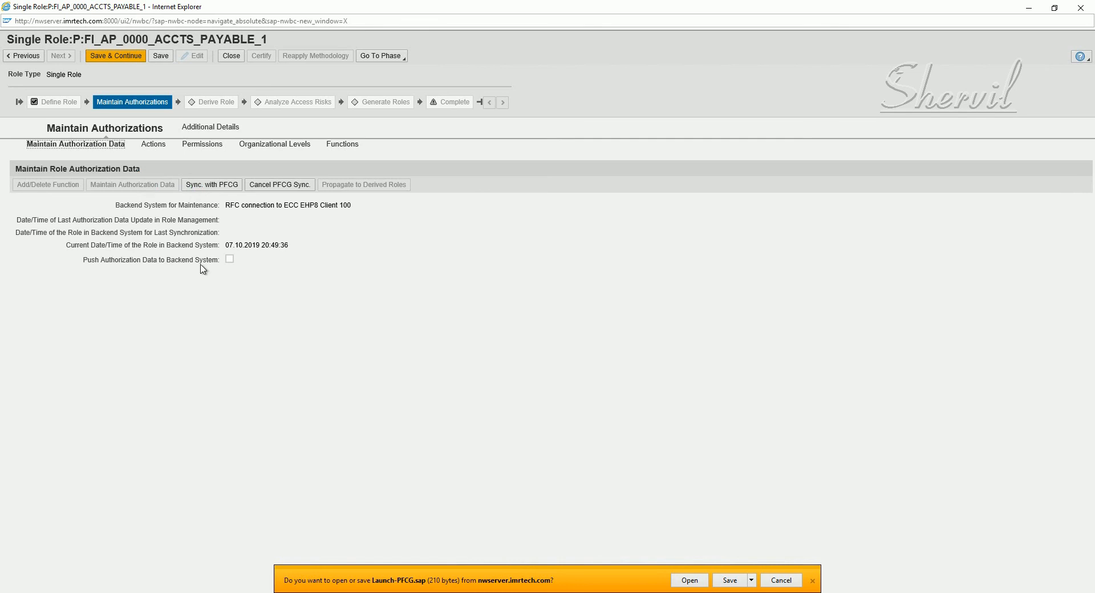
Enable Push Authorization Data to Backend System and run the Launch-PFCG shortcut
{"action": "left_click", "coordinate": [229, 262]}
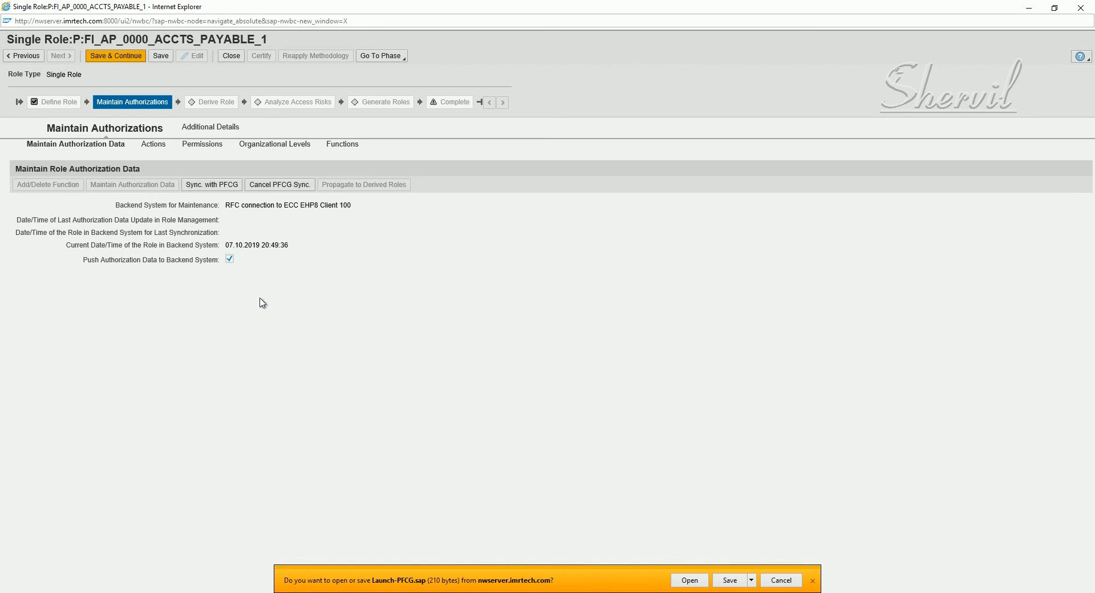
{"action": "left_click", "coordinate": [692, 580]}
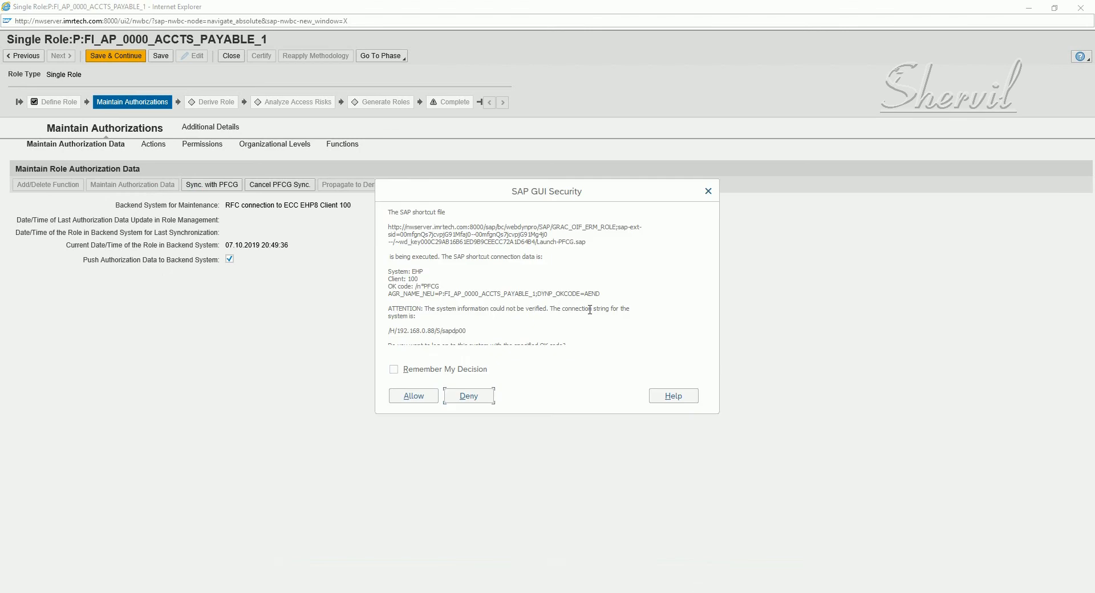
{"action": "left_click", "coordinate": [418, 398]}
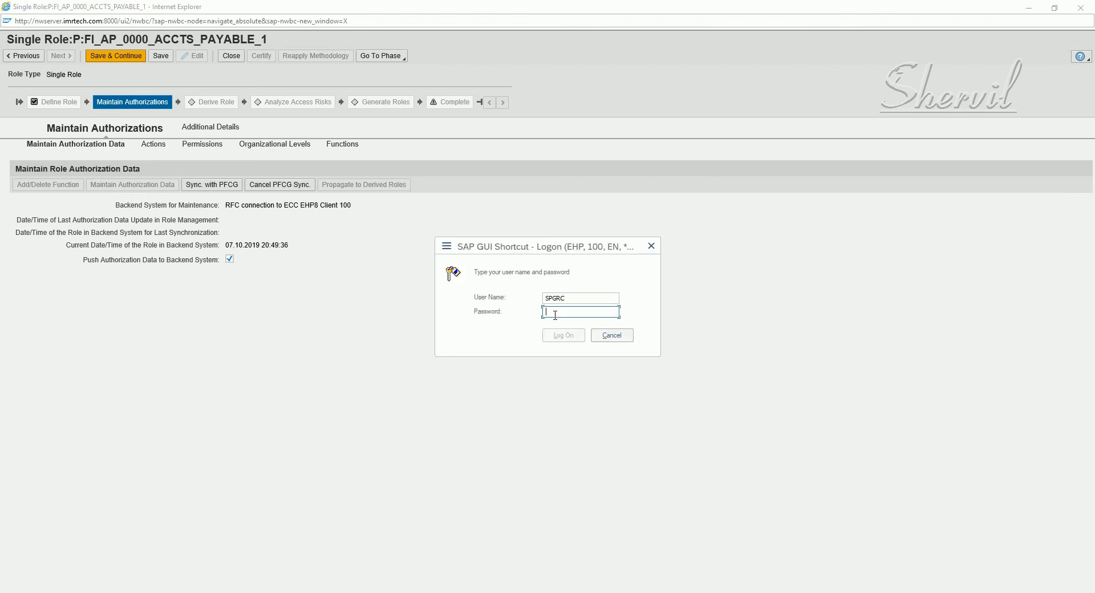
Log on to ECC with the user's password, keeping existing logon sessions
{"action": "type", "text": "•••"}
{"action": "key", "text": "shift+Tab"}
{"action": "left_click", "coordinate": [558, 334]}
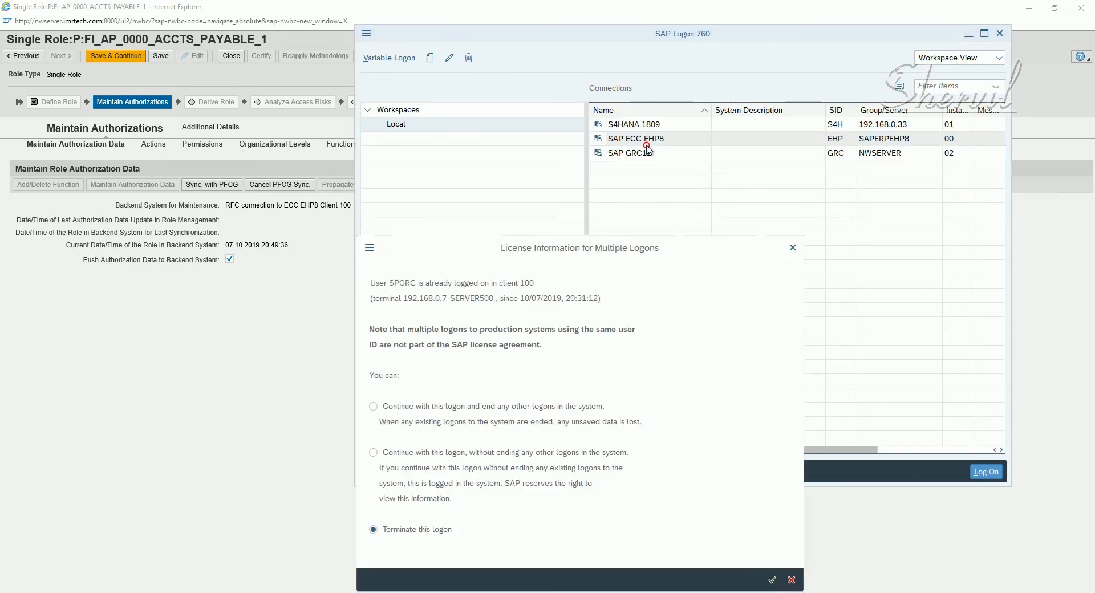
{"action": "left_click", "coordinate": [413, 344]}
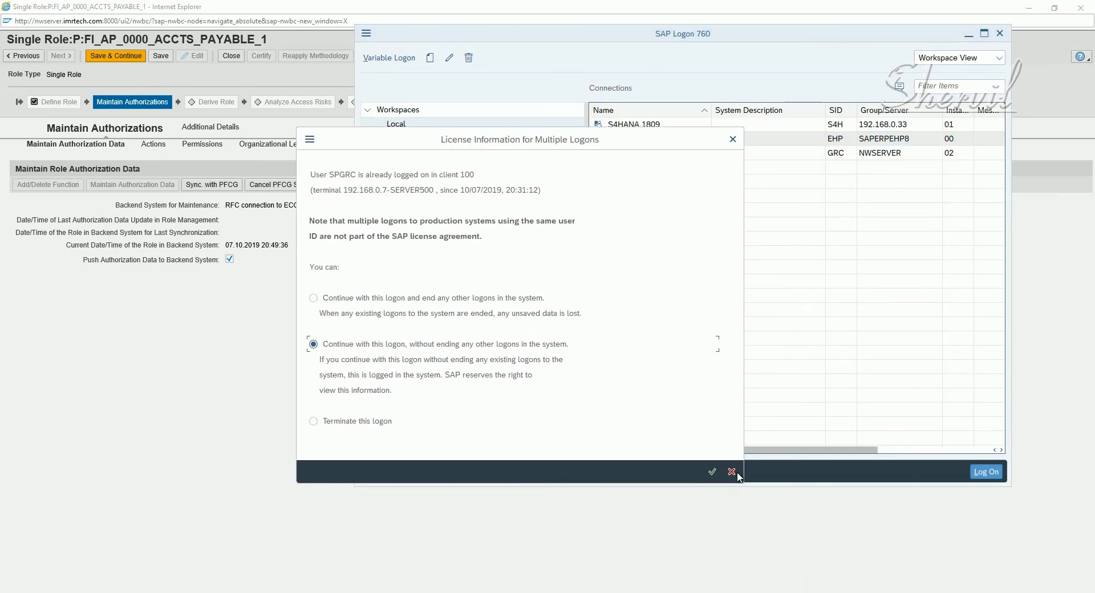
{"action": "left_click", "coordinate": [713, 472]}
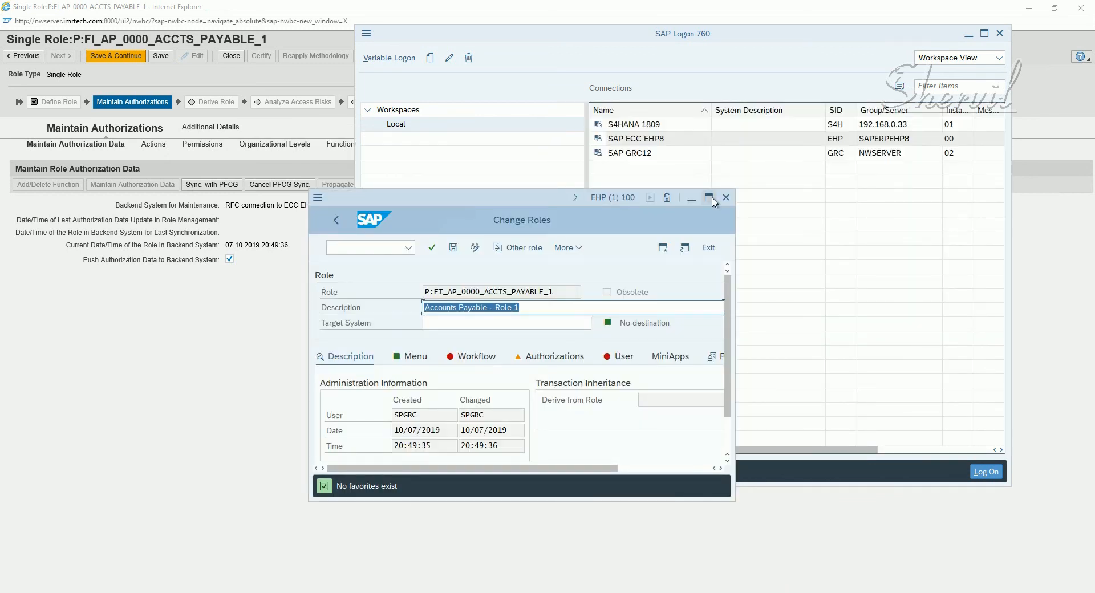
Maximize the role window and mark the FB1K Clear Vendor transaction in the Menu
{"action": "left_click", "coordinate": [708, 198]}
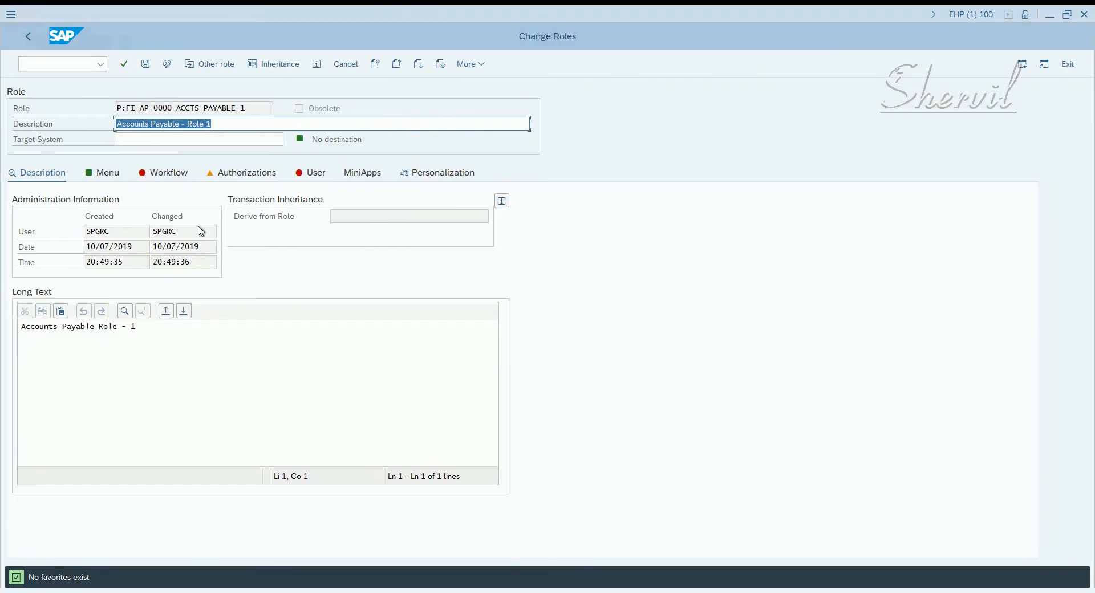
{"action": "left_click_drag", "start_coordinate": [164, 329], "coordinate": [2, 311]}
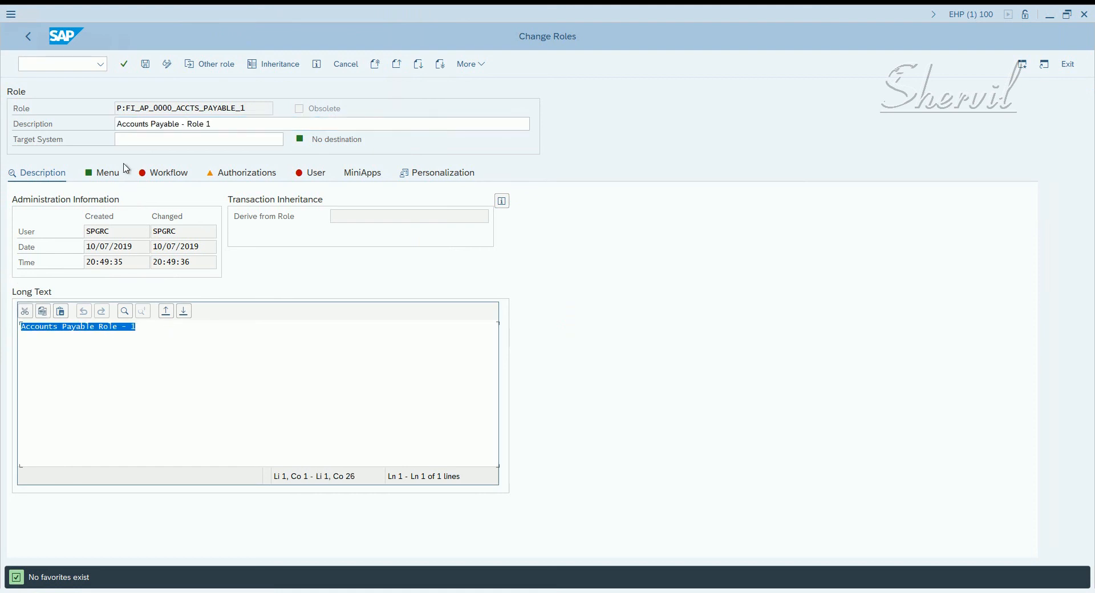
{"action": "left_click", "coordinate": [117, 347]}
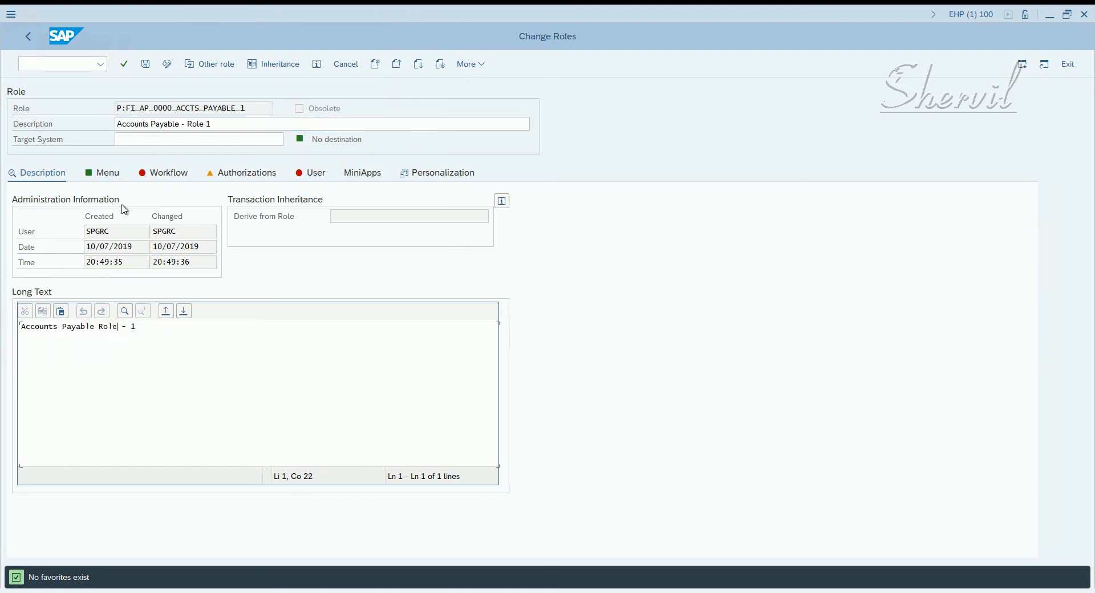
{"action": "left_click", "coordinate": [105, 176]}
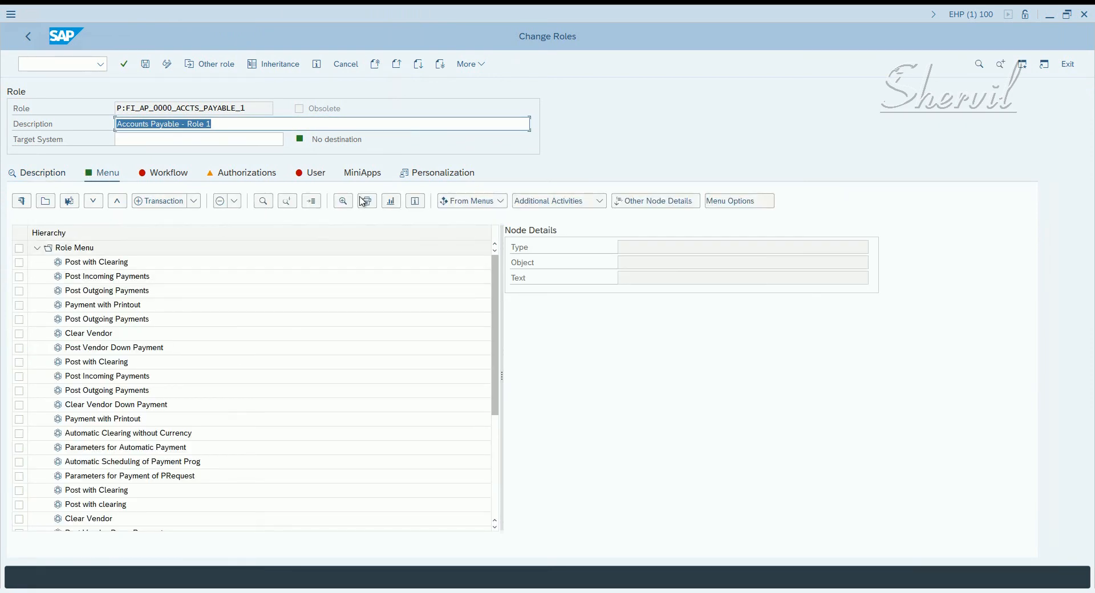
{"action": "left_click", "coordinate": [340, 202]}
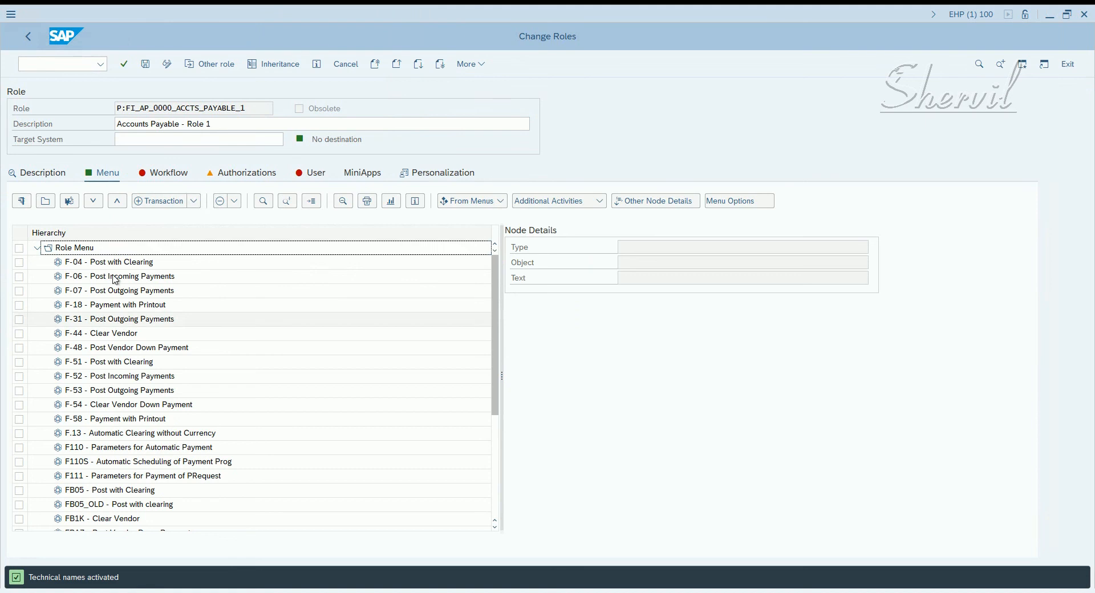
{"action": "scroll", "coordinate": [227, 340], "scroll_direction": "down", "scroll_amount": 4}
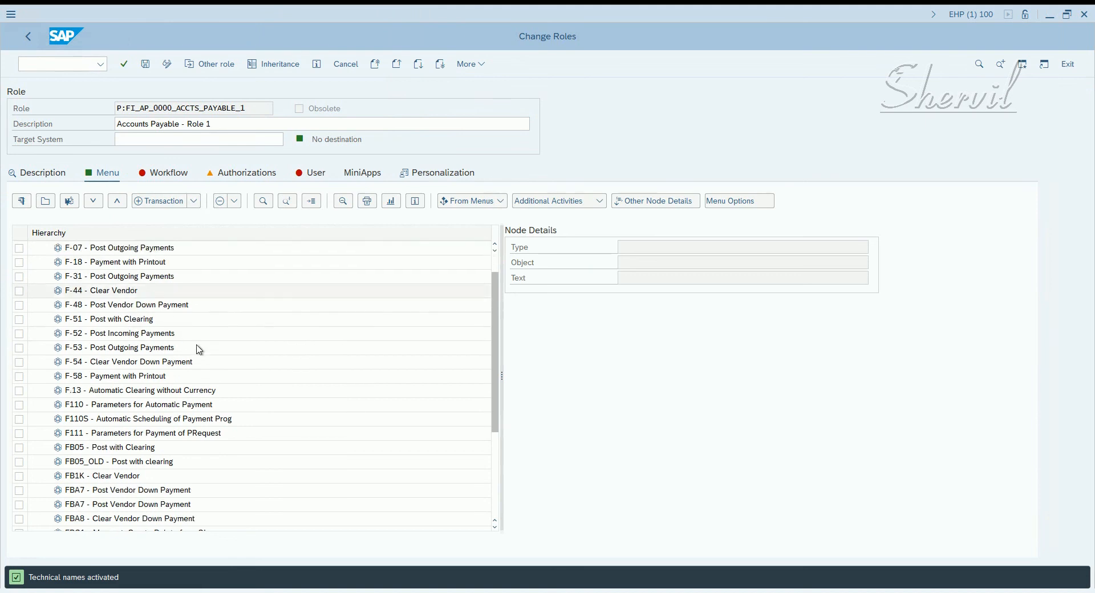
{"action": "scroll", "coordinate": [133, 285], "scroll_direction": "down", "scroll_amount": 3}
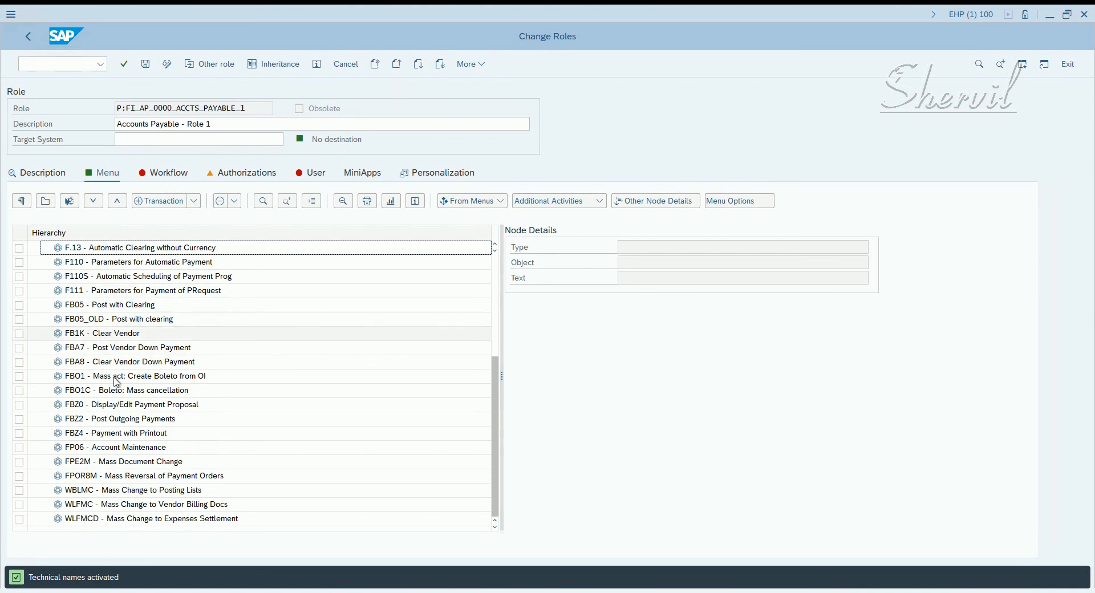
{"action": "left_click", "coordinate": [100, 334]}
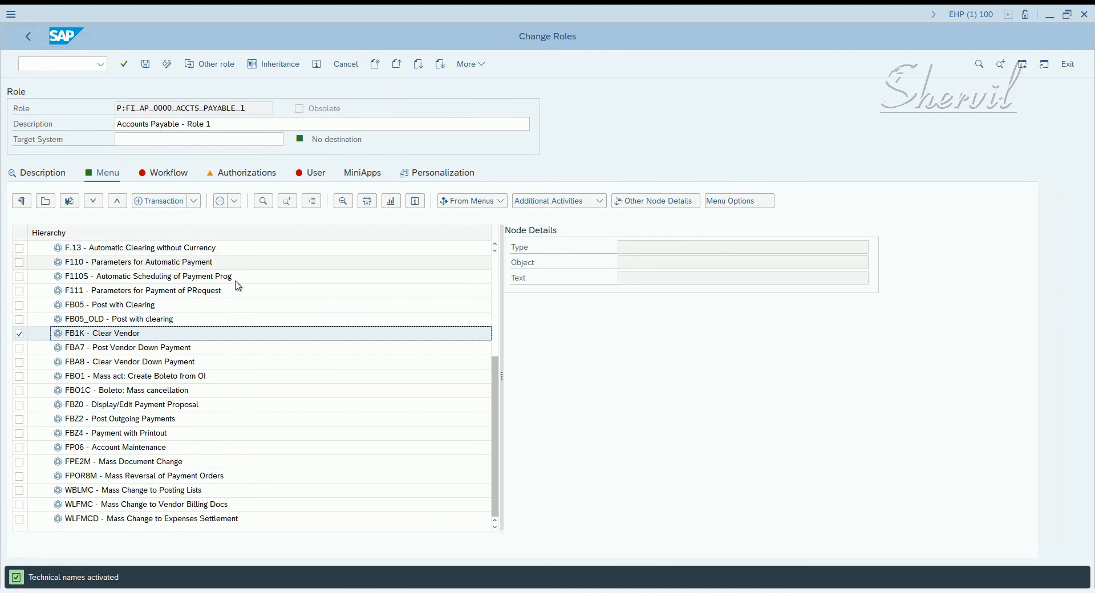
Change the authorization data on the Authorizations tab and bring up Organizational levels
{"action": "left_click", "coordinate": [223, 174]}
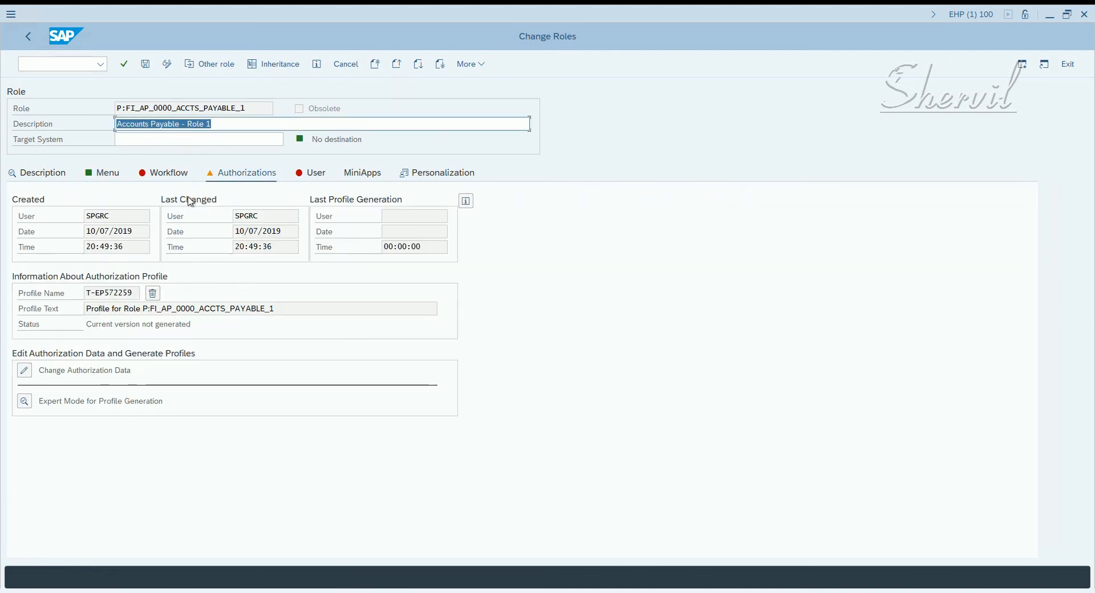
{"action": "left_click", "coordinate": [24, 370]}
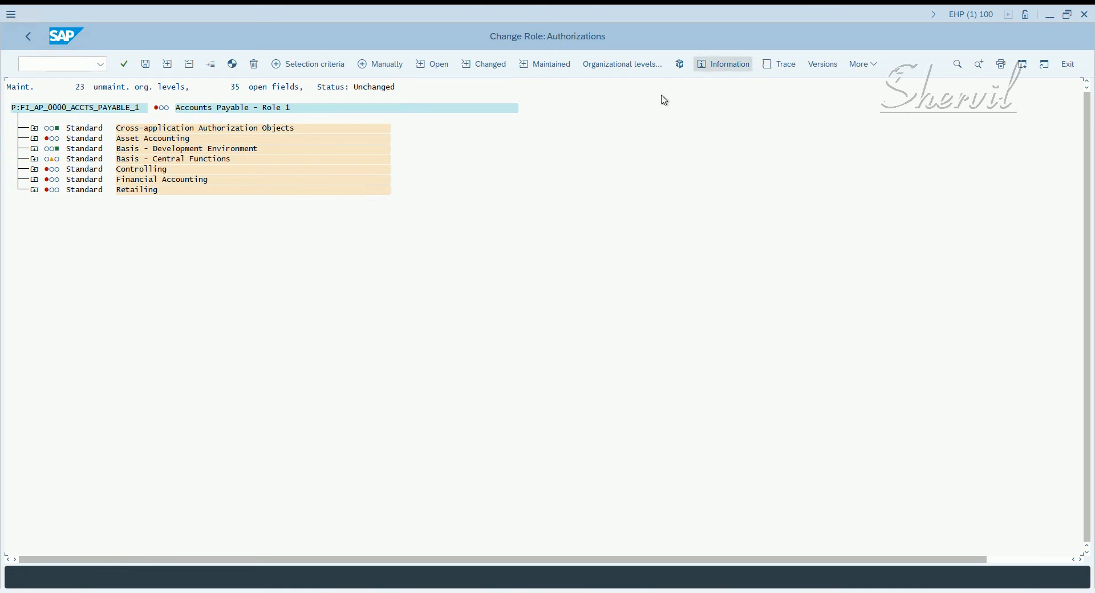
{"action": "left_click", "coordinate": [617, 67]}
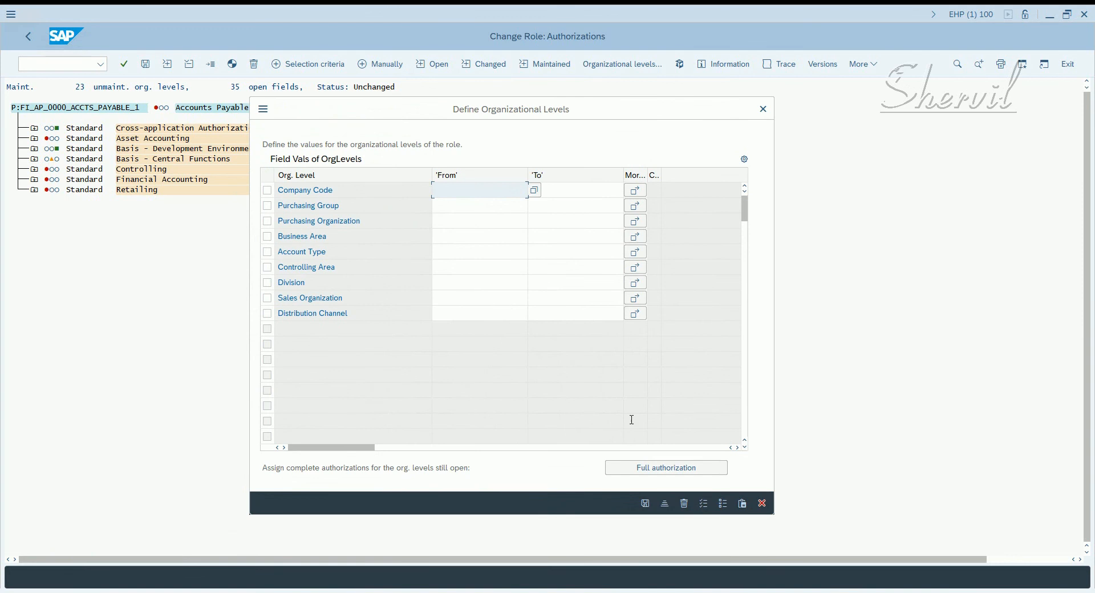
Give all organizational levels and open authorization fields full authorization
{"action": "left_click", "coordinate": [644, 471]}
{"action": "left_click", "coordinate": [645, 503]}
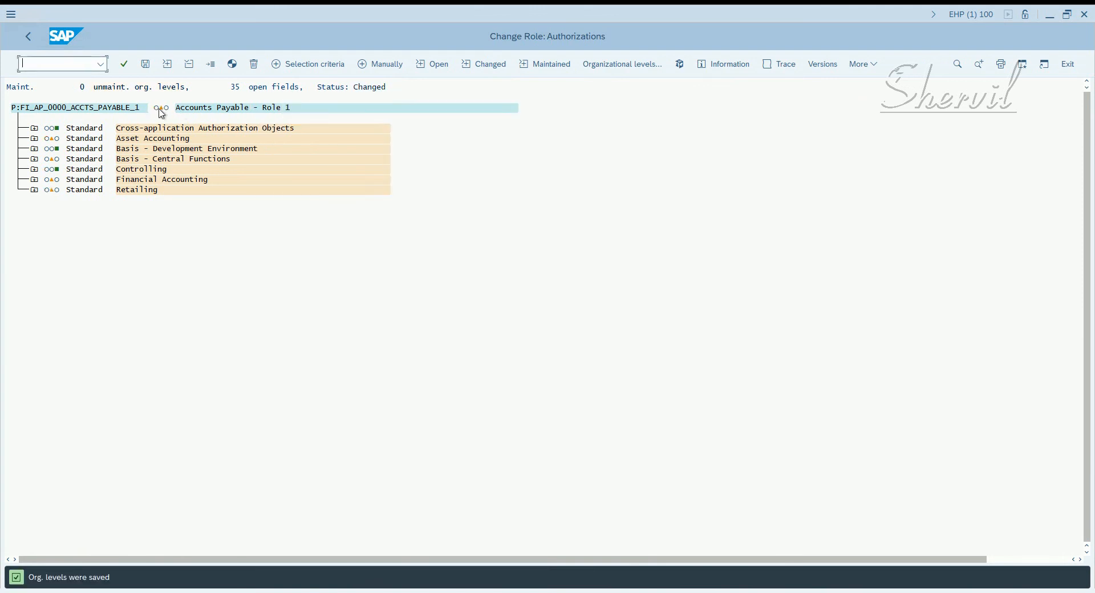
{"action": "left_click", "coordinate": [162, 108]}
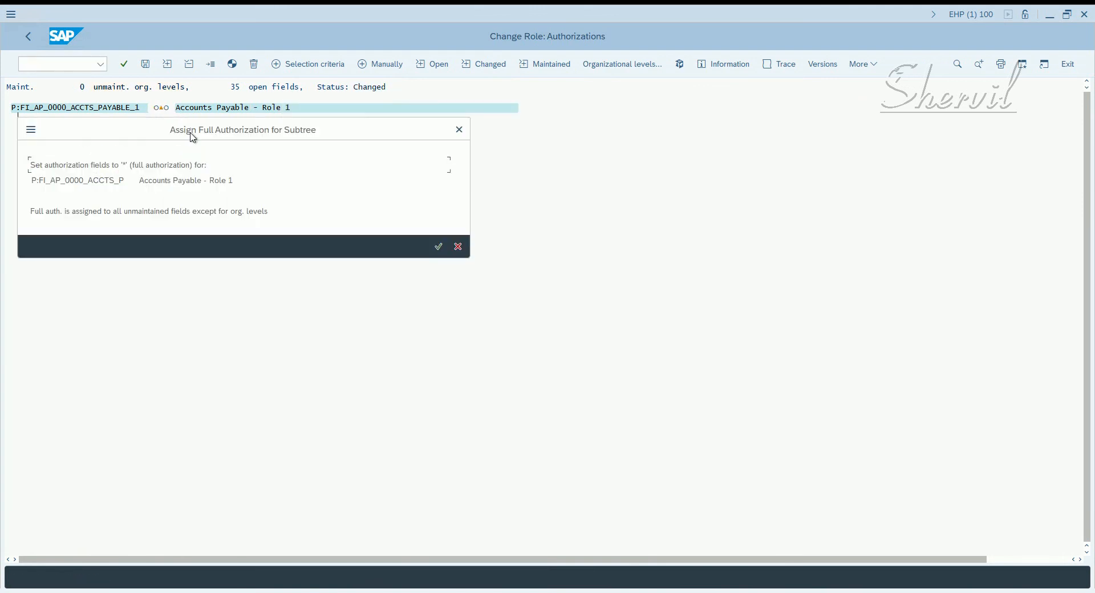
{"action": "left_click", "coordinate": [441, 249]}
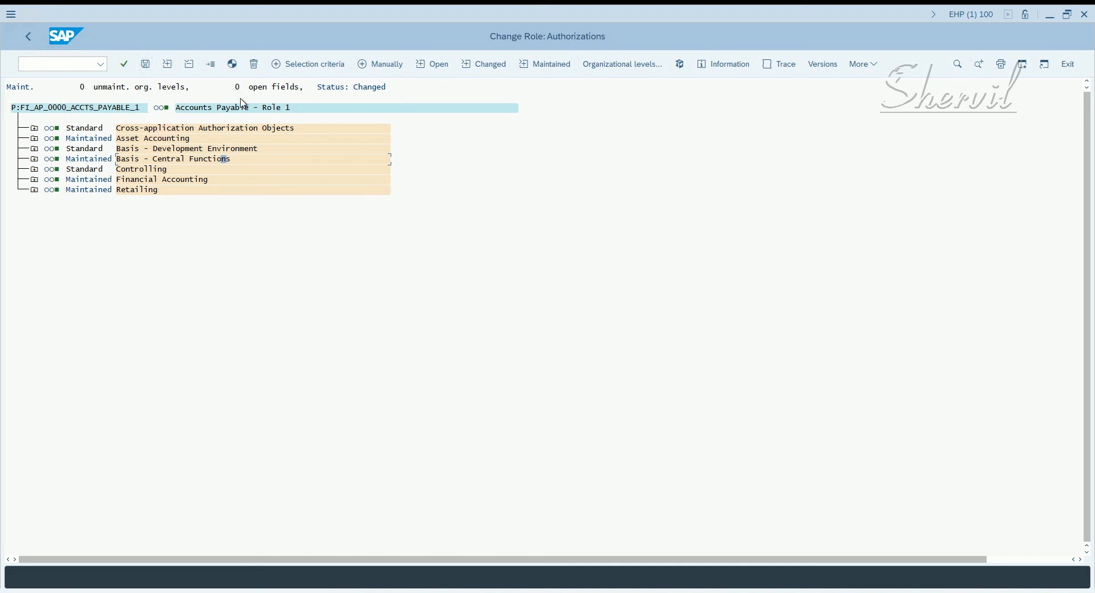
Save the role's authorization data and exit authorization maintenance
{"action": "left_click", "coordinate": [244, 137]}
{"action": "left_click", "coordinate": [146, 64]}
{"action": "left_click", "coordinate": [146, 64]}
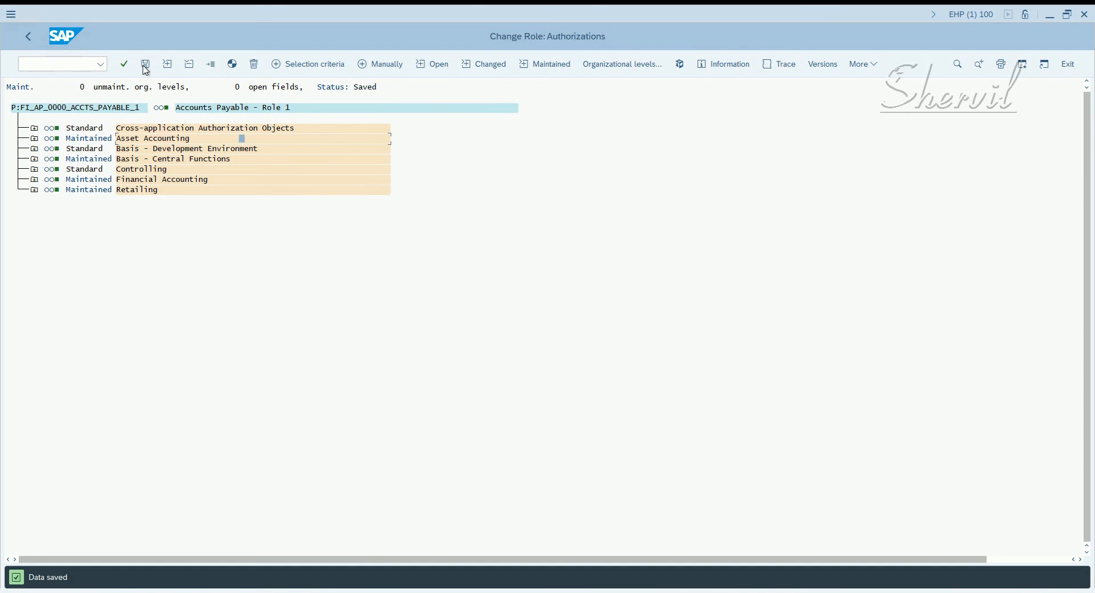
{"action": "left_click", "coordinate": [28, 38]}
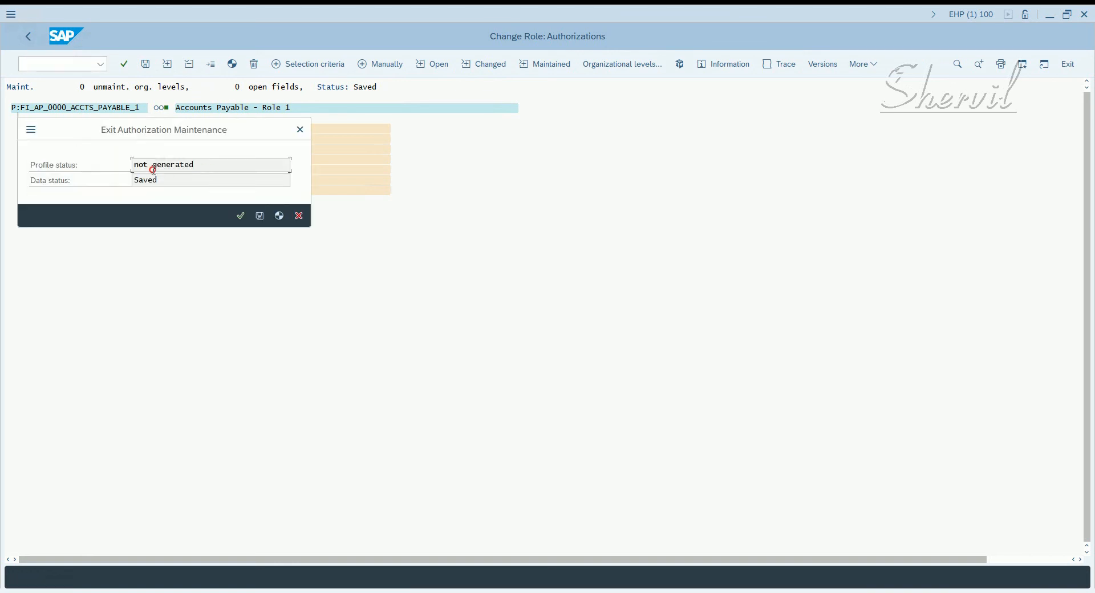
Leave authorization maintenance without generating the profile, return to Role Maintenance, and bring up the Notepad notes
{"action": "double_click", "coordinate": [152, 170]}
{"action": "left_click", "coordinate": [239, 216]}
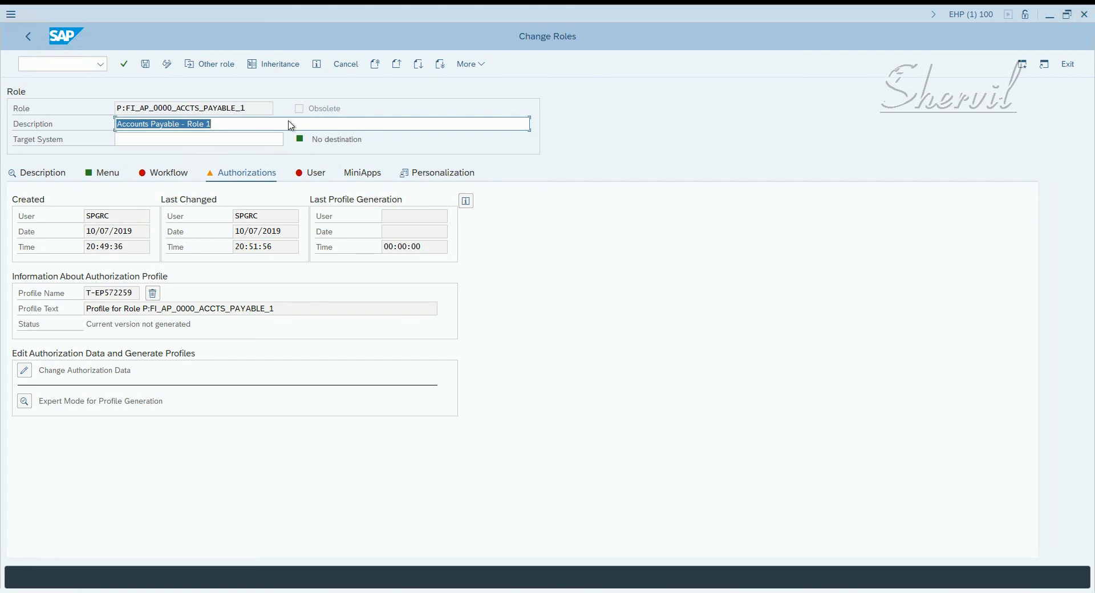
{"action": "left_click", "coordinate": [28, 36]}
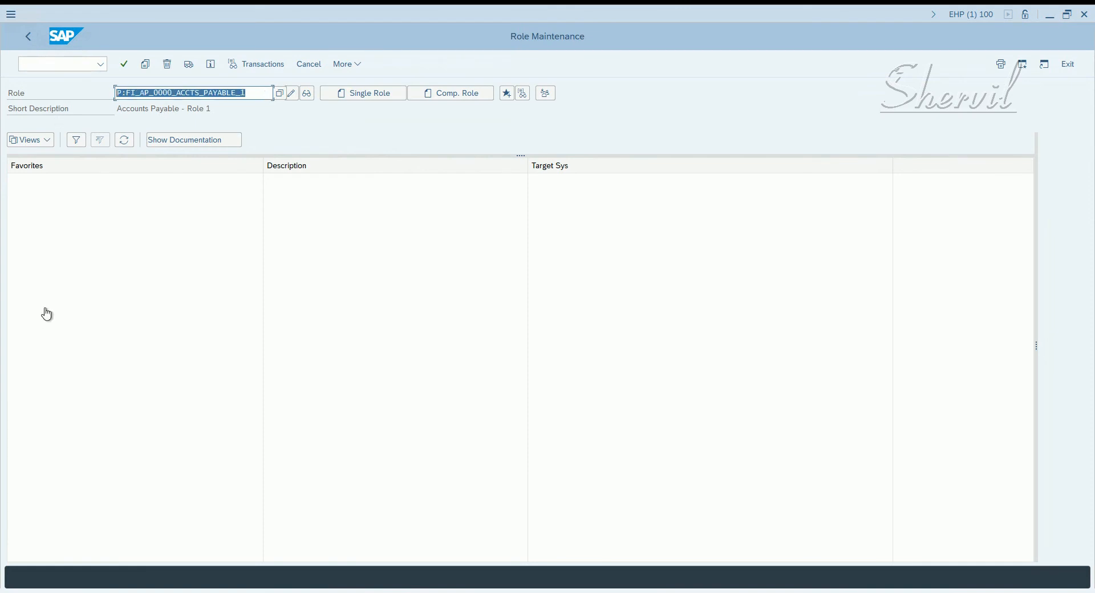
{"action": "left_click", "coordinate": [243, 494]}
{"action": "left_click", "coordinate": [191, 530]}
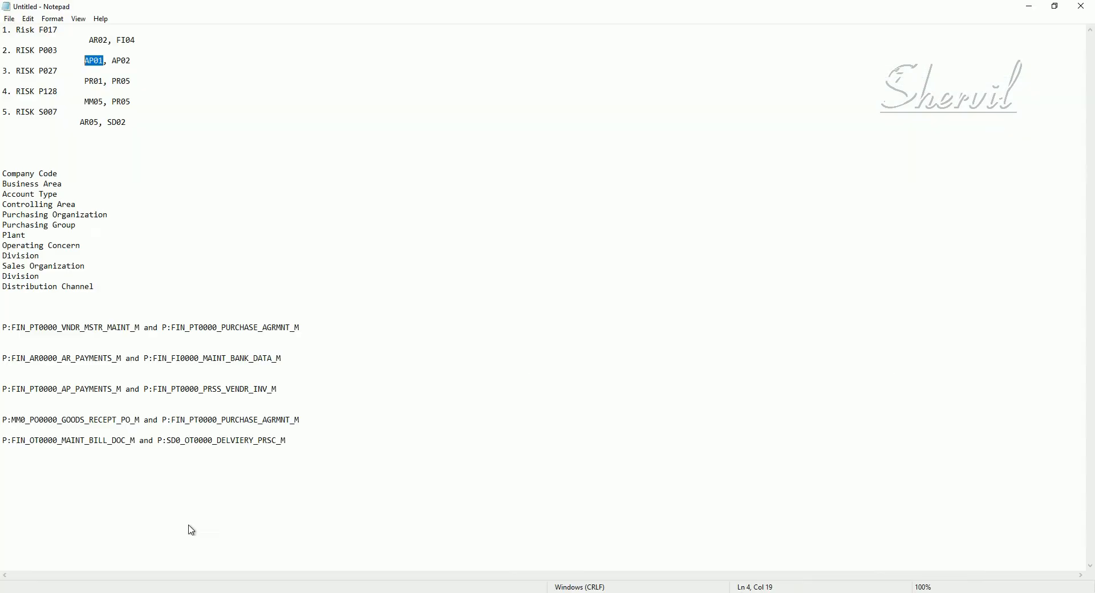
Paste P:FI_AP_0000_ACCTS_PAYABLE_1 on the notes' last line, select the five role-pair lines, and return to SAP
{"action": "left_click", "coordinate": [251, 539]}
{"action": "type", "text": "P:FI_AP_0000_ACCTS_PAYABLE_1"}
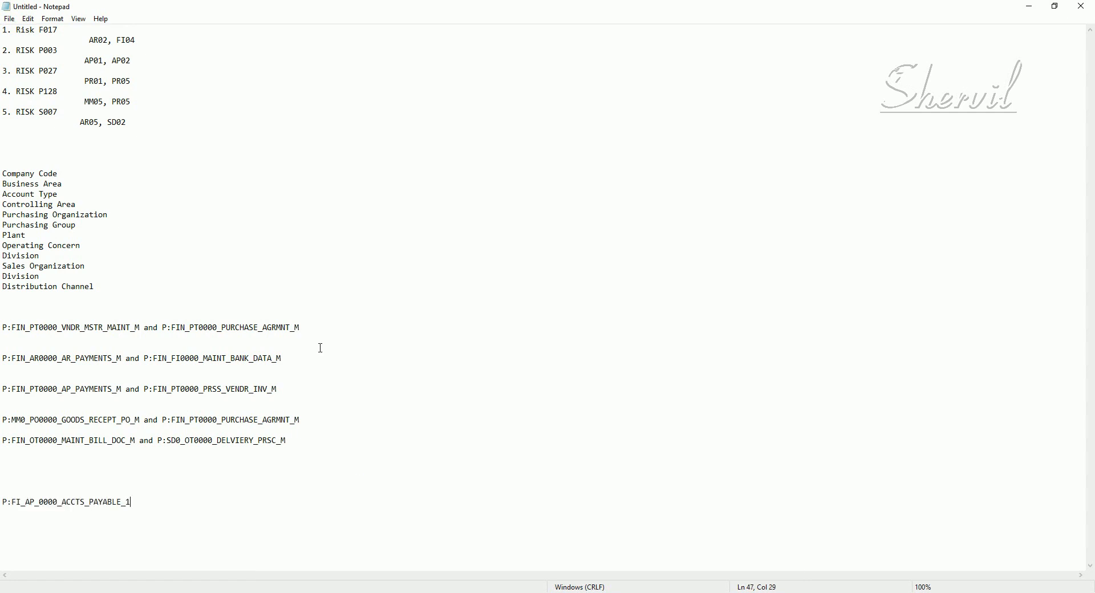
{"action": "left_click_drag", "start_coordinate": [305, 441], "coordinate": [2, 321]}
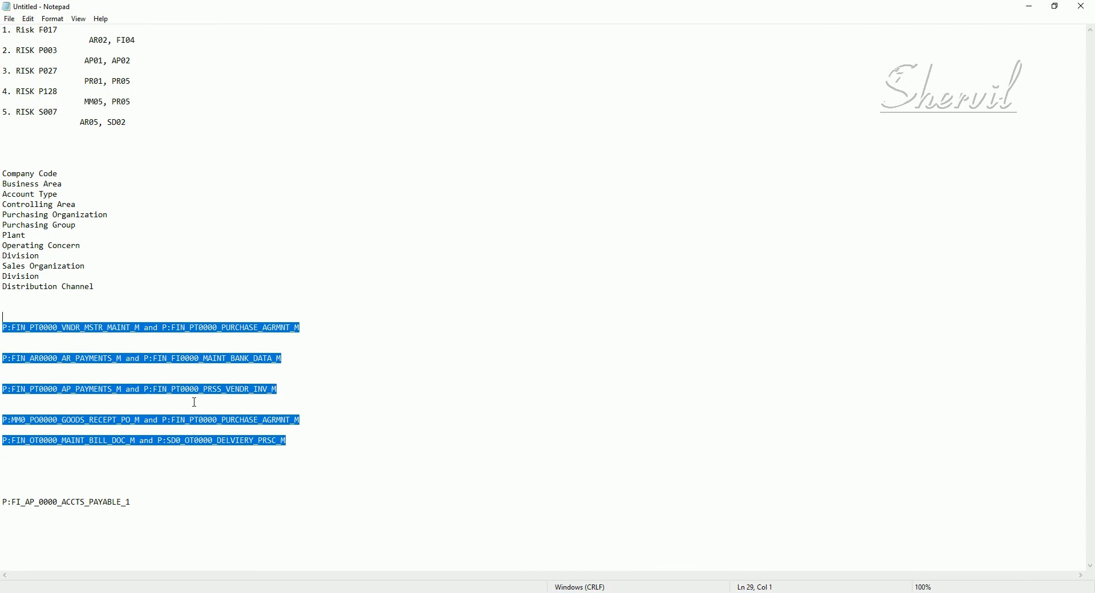
{"action": "key", "text": "alt+Tab"}
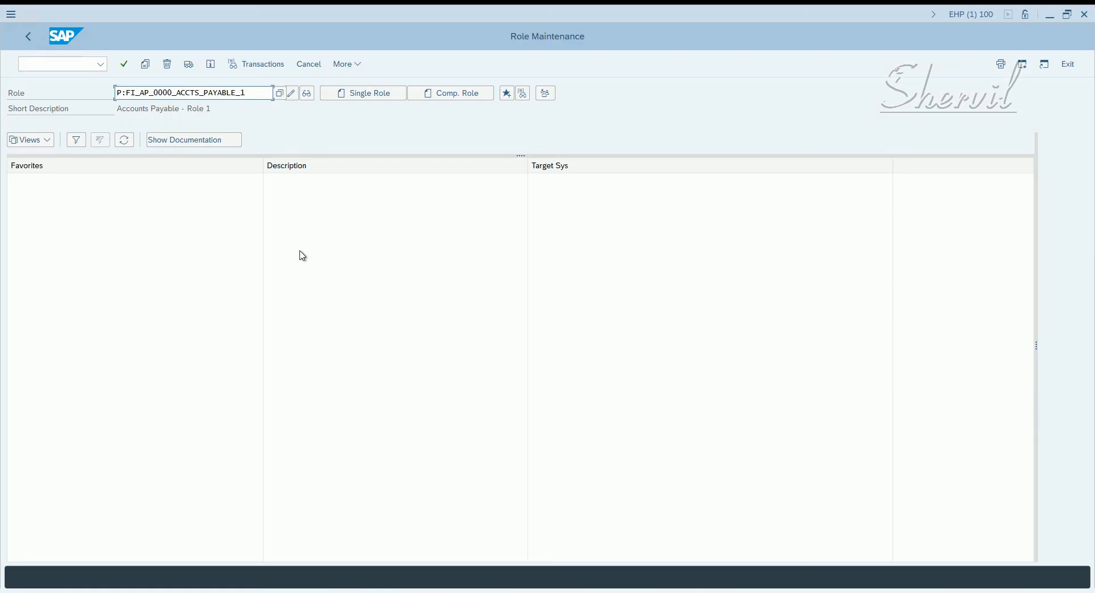
Go back to SAP Easy Access, log off the backend session, and bring up the GRC Single Role window
{"action": "left_click", "coordinate": [29, 37]}
{"action": "left_click", "coordinate": [29, 38]}
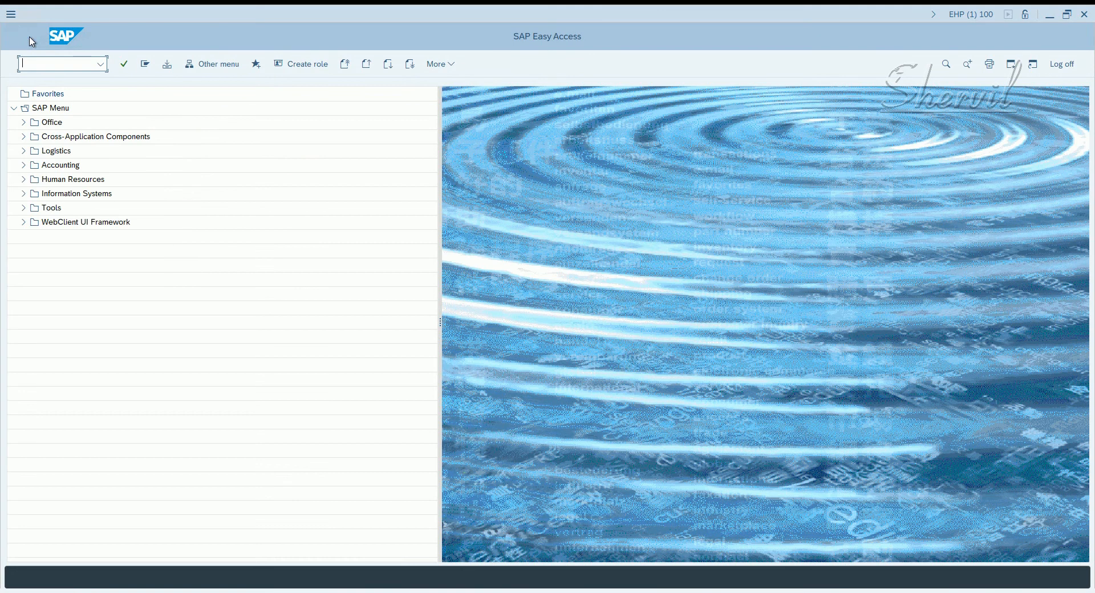
{"action": "left_click", "coordinate": [1084, 14]}
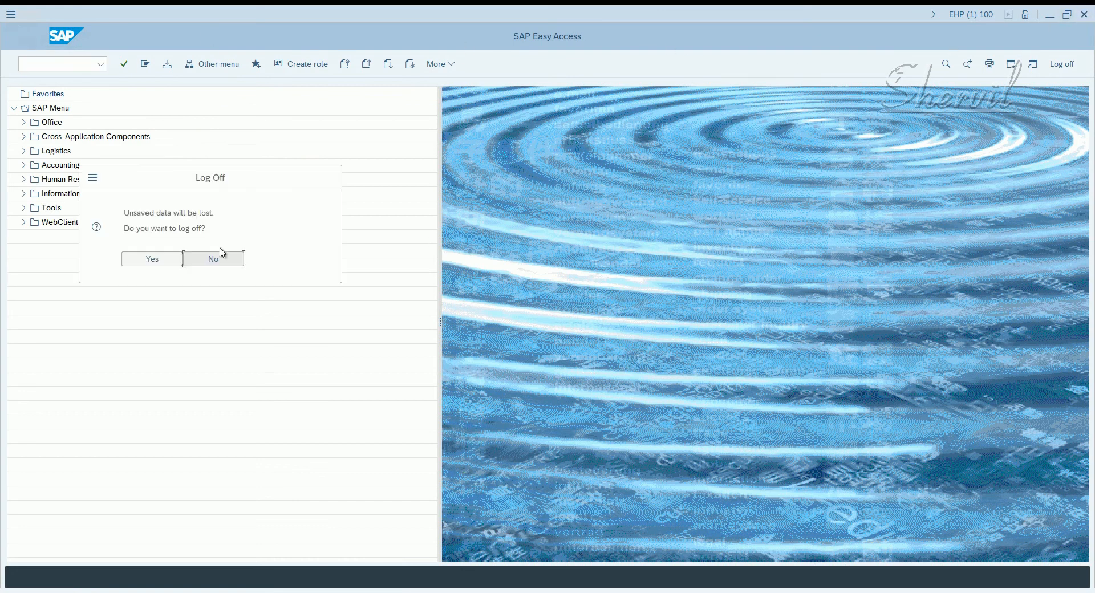
{"action": "left_click", "coordinate": [152, 259]}
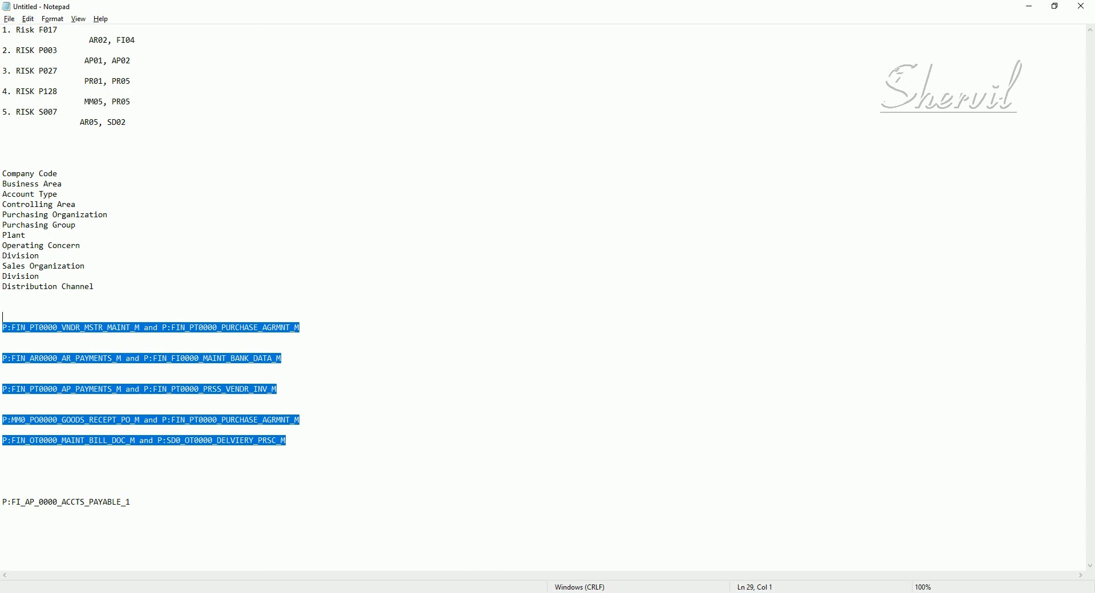
{"action": "left_click", "coordinate": [126, 592]}
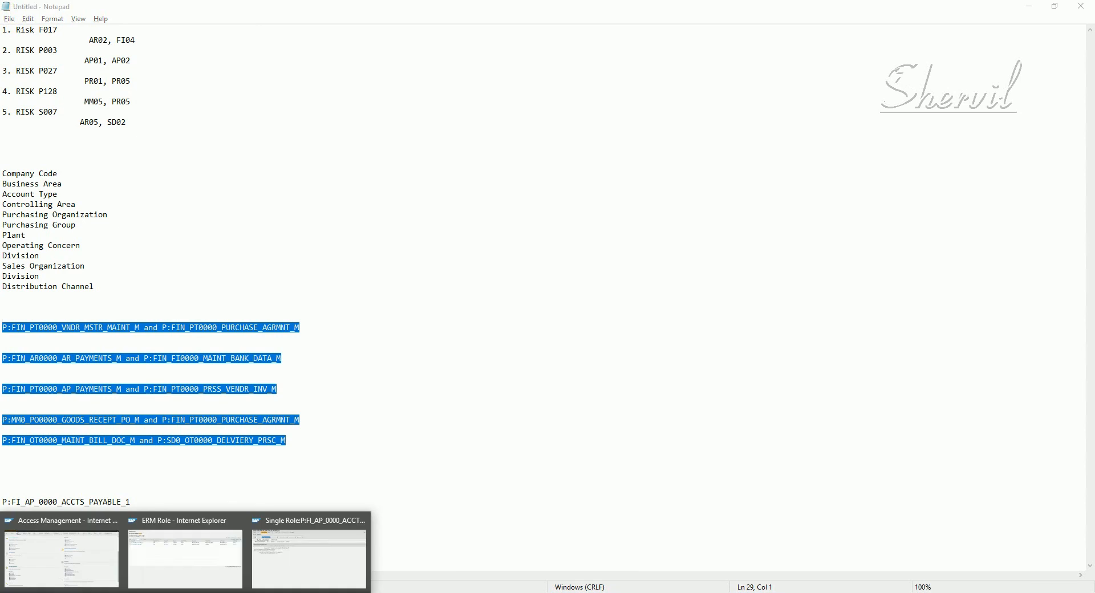
{"action": "left_click", "coordinate": [278, 552]}
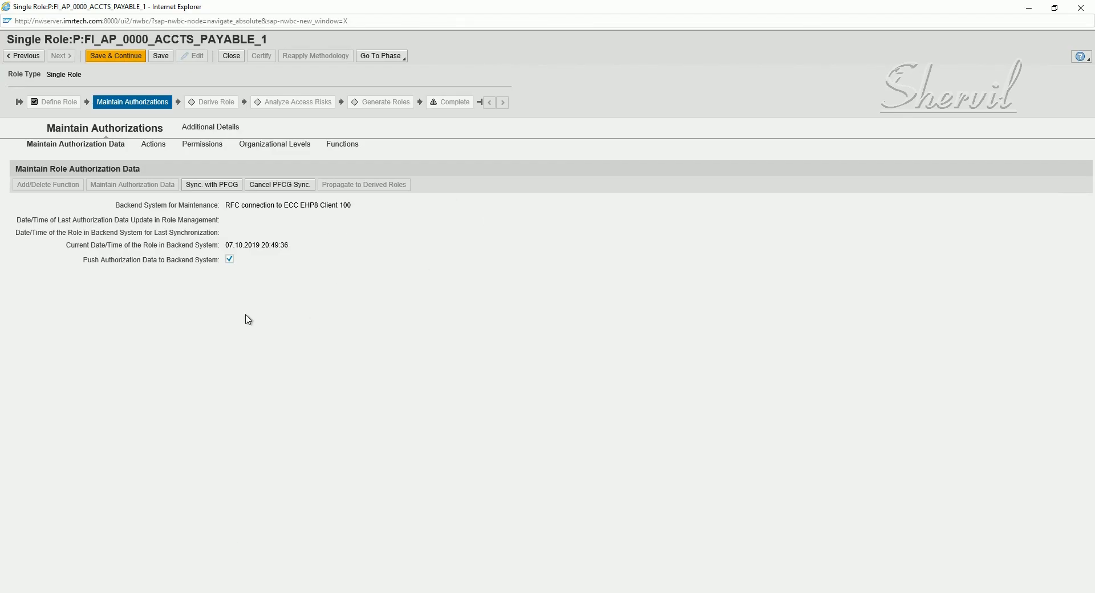
Sync the role's authorizations with PFCG and review its AP01 transactions on the Actions tab
{"action": "left_click", "coordinate": [205, 190]}
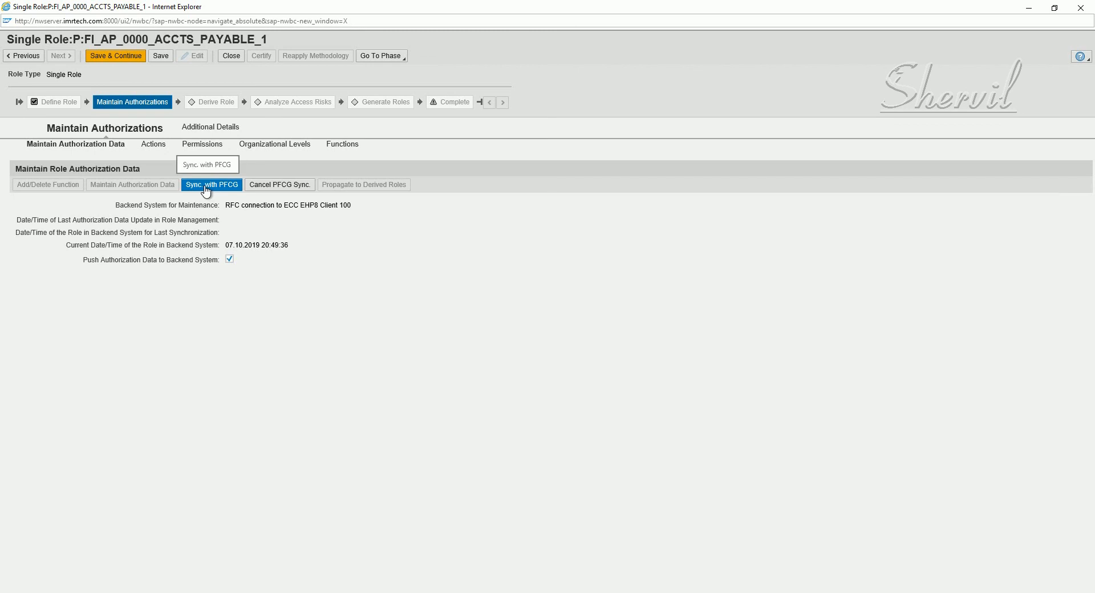
{"action": "left_click", "coordinate": [205, 186]}
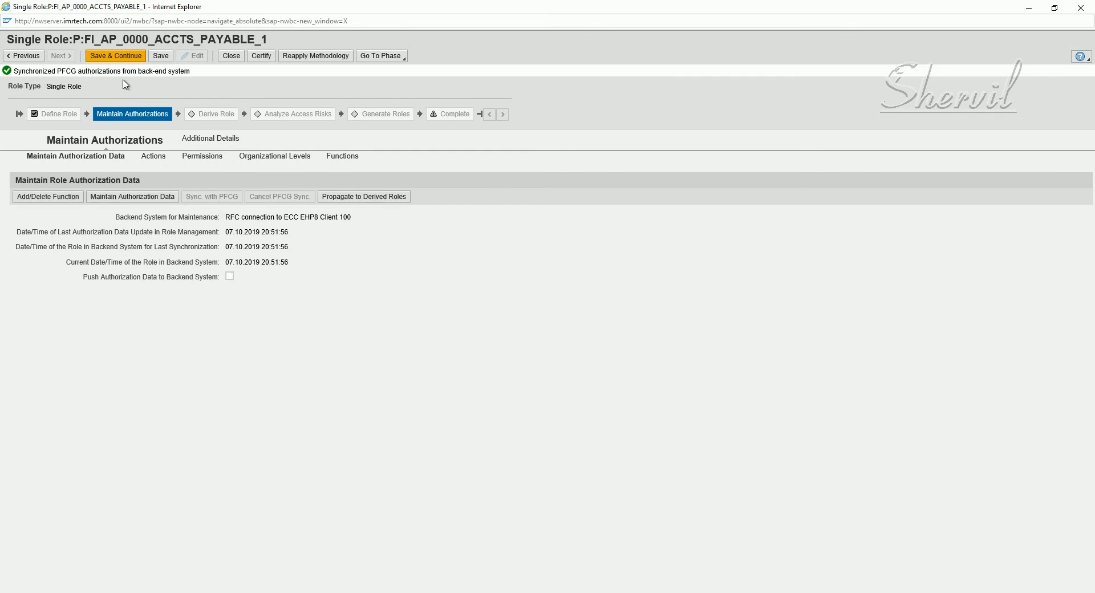
{"action": "left_click", "coordinate": [153, 158]}
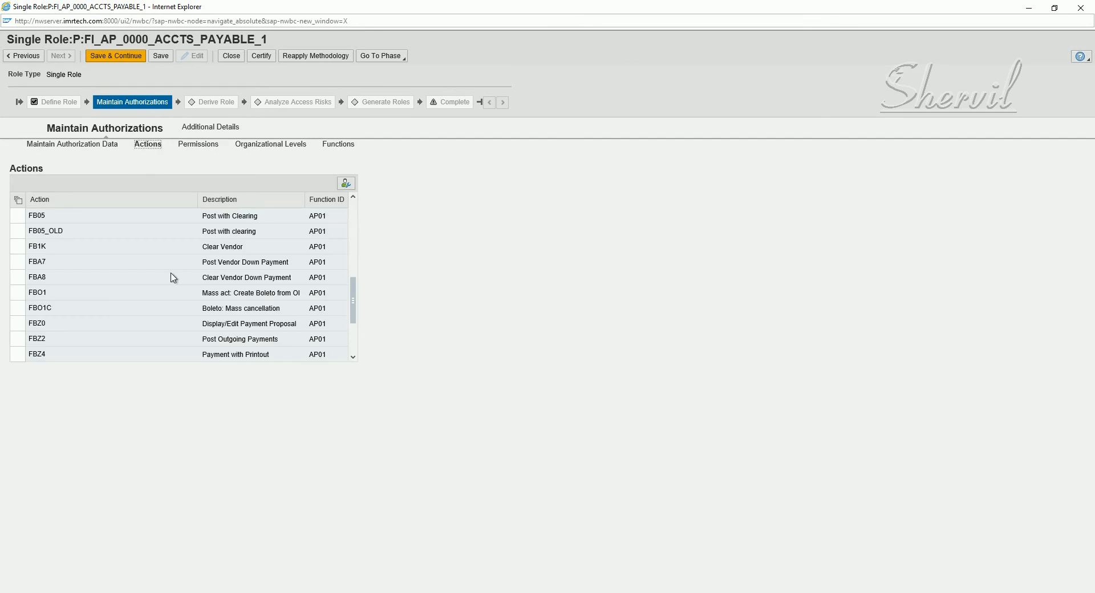
{"action": "scroll", "coordinate": [142, 235], "scroll_direction": "up", "scroll_amount": 2}
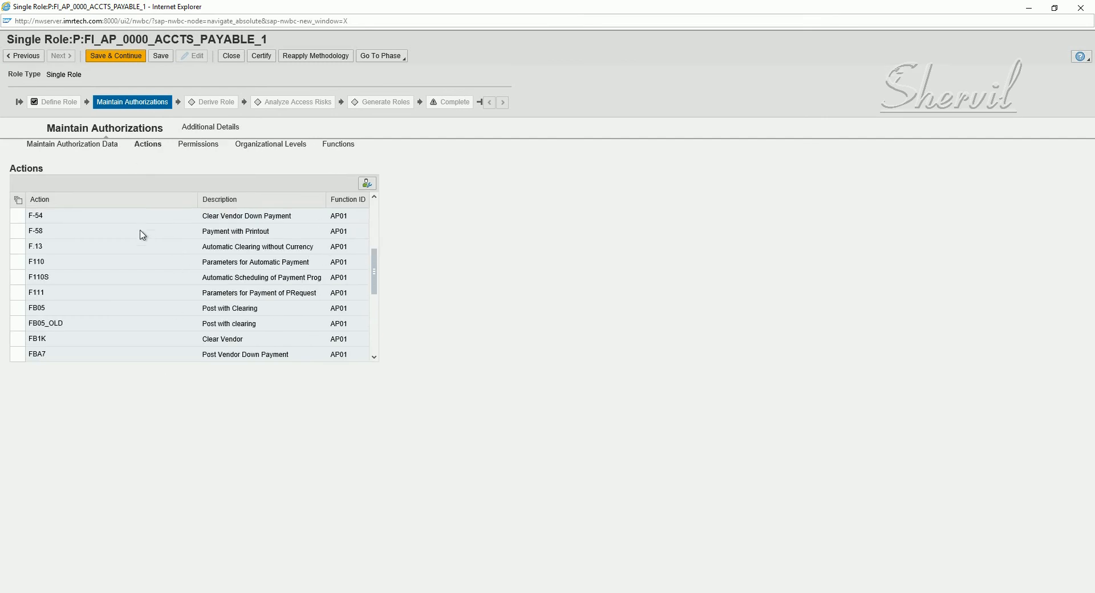
{"action": "scroll", "coordinate": [186, 239], "scroll_direction": "up", "scroll_amount": 3}
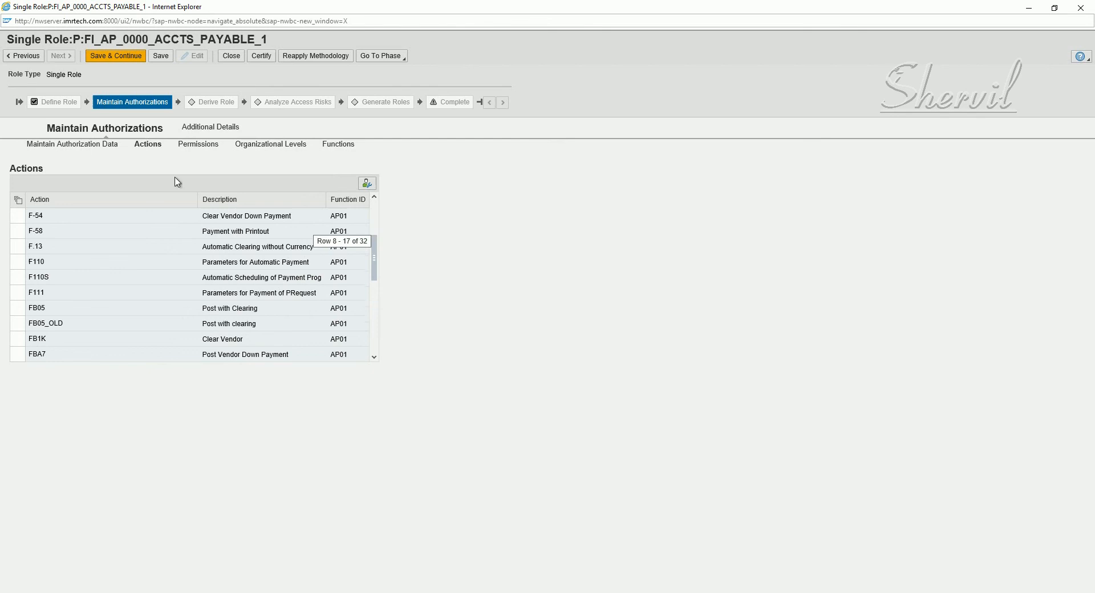
Review the role's permissions tree, its '*' organizational level values, and the AP01 - AP Payments function
{"action": "left_click", "coordinate": [206, 149]}
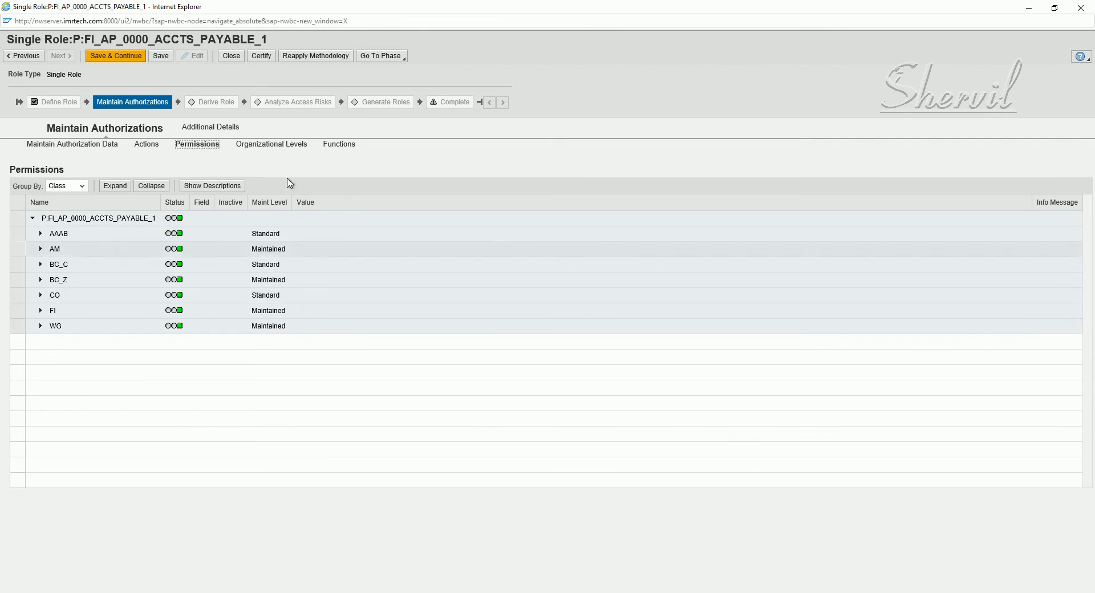
{"action": "left_click", "coordinate": [277, 149]}
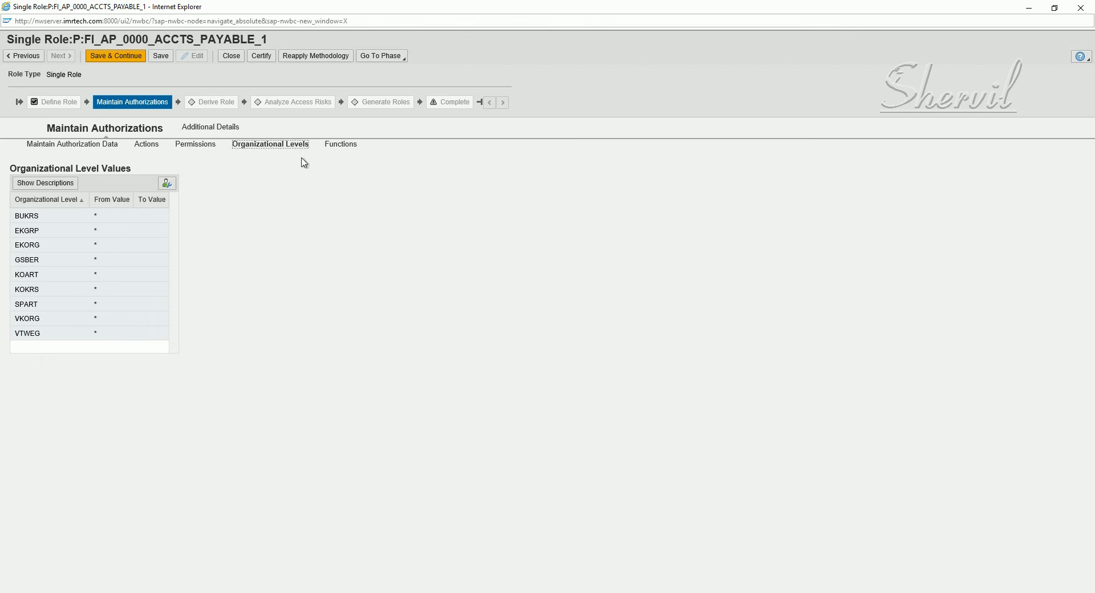
{"action": "left_click", "coordinate": [338, 147]}
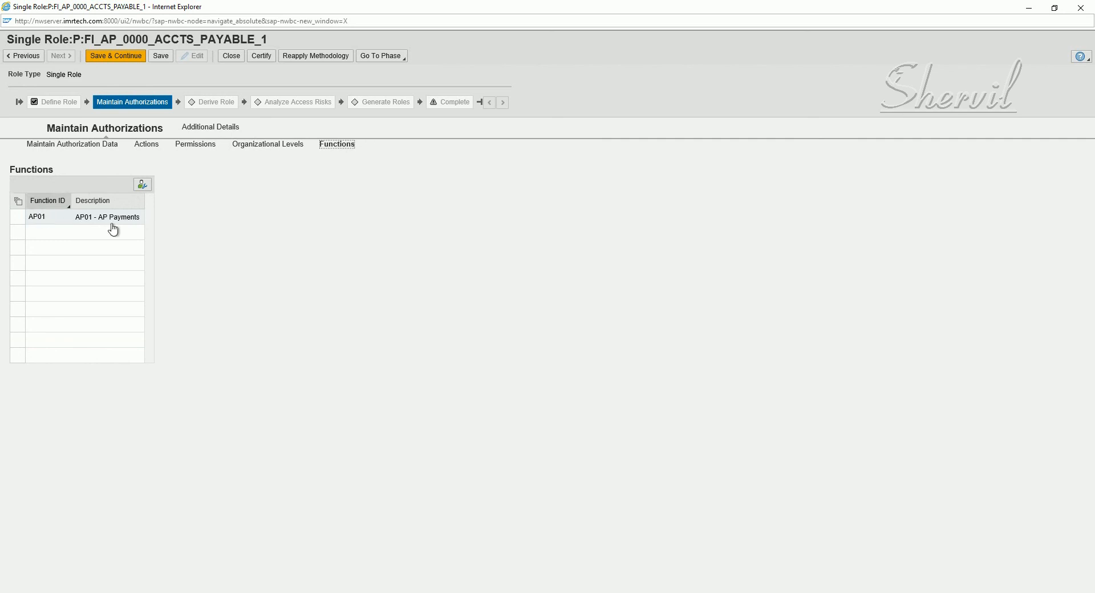
{"action": "left_click", "coordinate": [200, 127]}
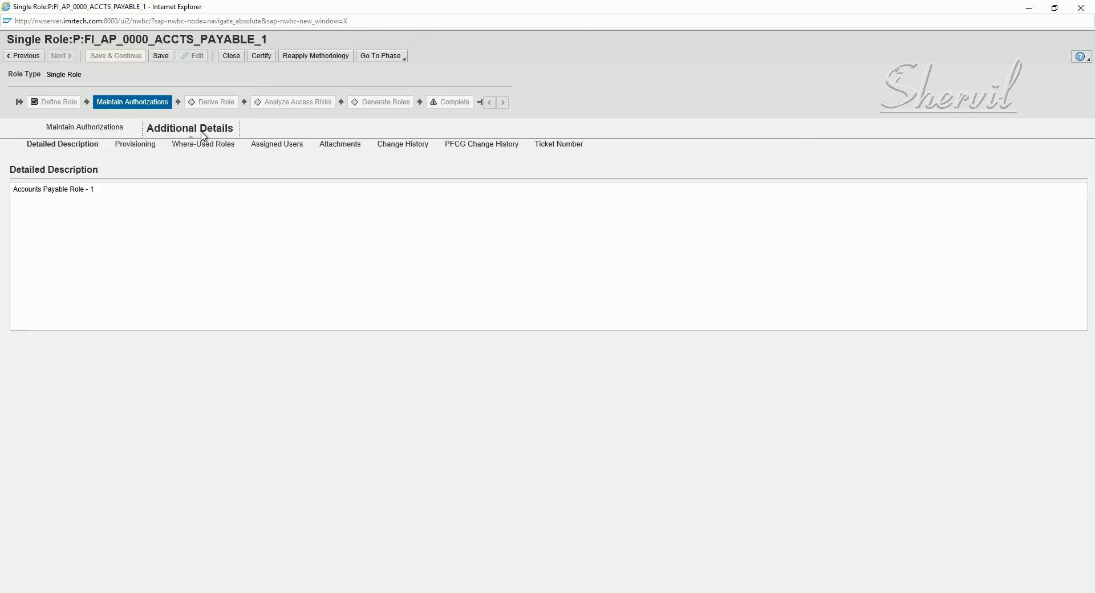
Check the detailed description, then view the PFCG Change History listing four systems including EHPCLNT100 and GRCCLNT851
{"action": "left_click_drag", "start_coordinate": [127, 203], "coordinate": [1, 193]}
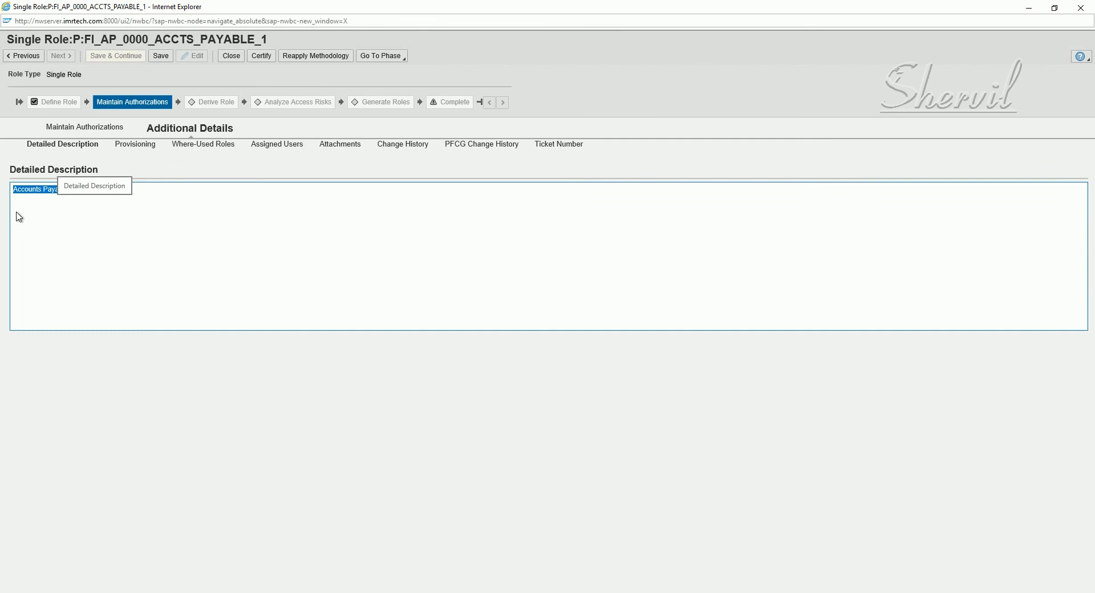
{"action": "left_click", "coordinate": [17, 212]}
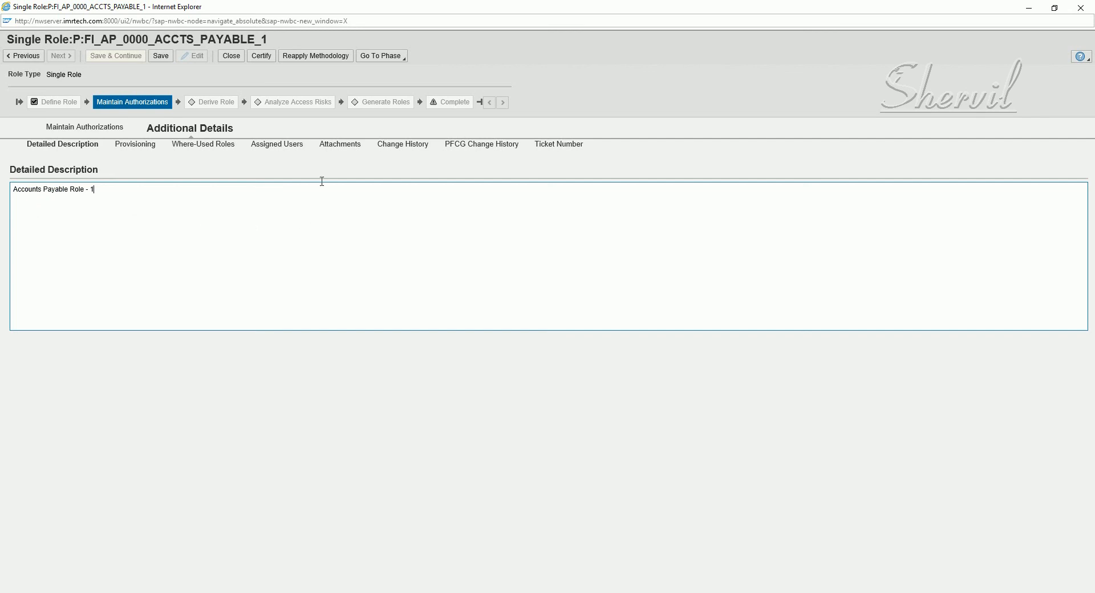
{"action": "left_click", "coordinate": [497, 148]}
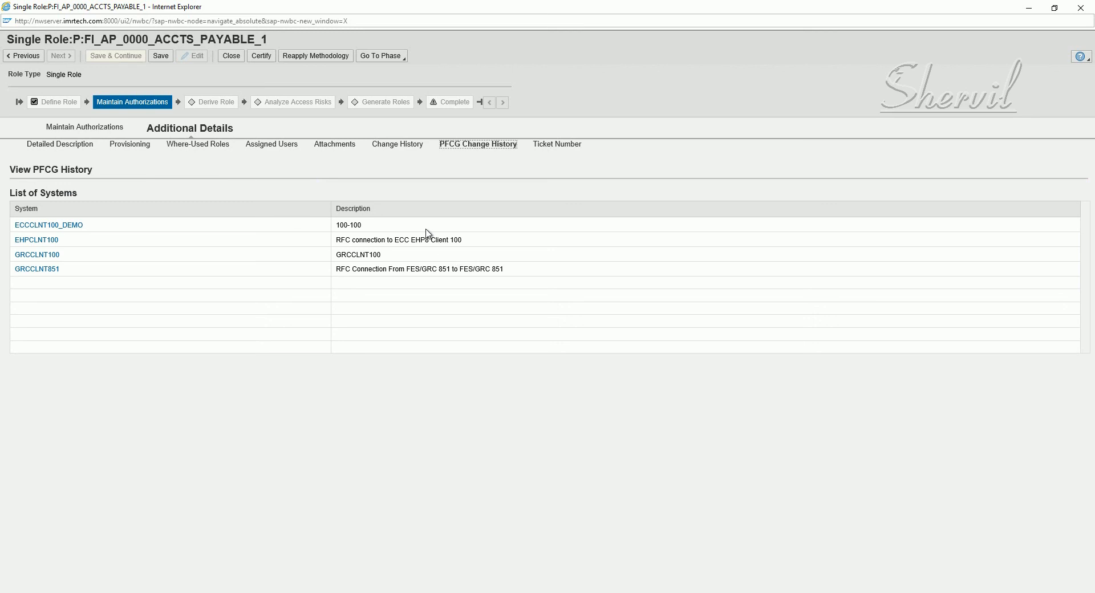
Open EHPCLNT100's change documents through Launch-PFCG.sap, logging on with the backend password
{"action": "left_click", "coordinate": [37, 241]}
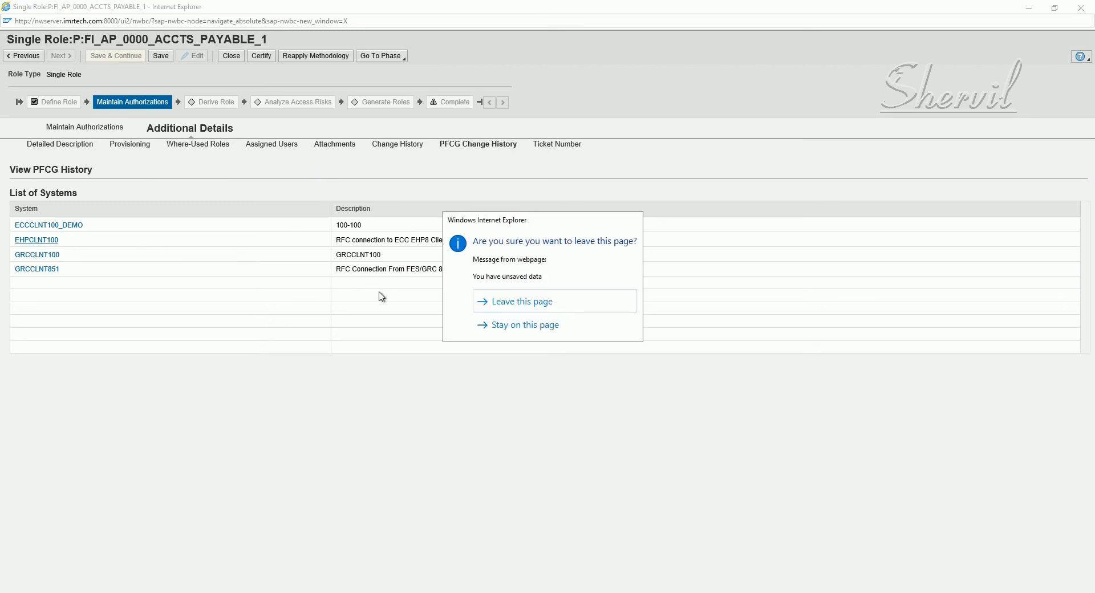
{"action": "left_click", "coordinate": [536, 302]}
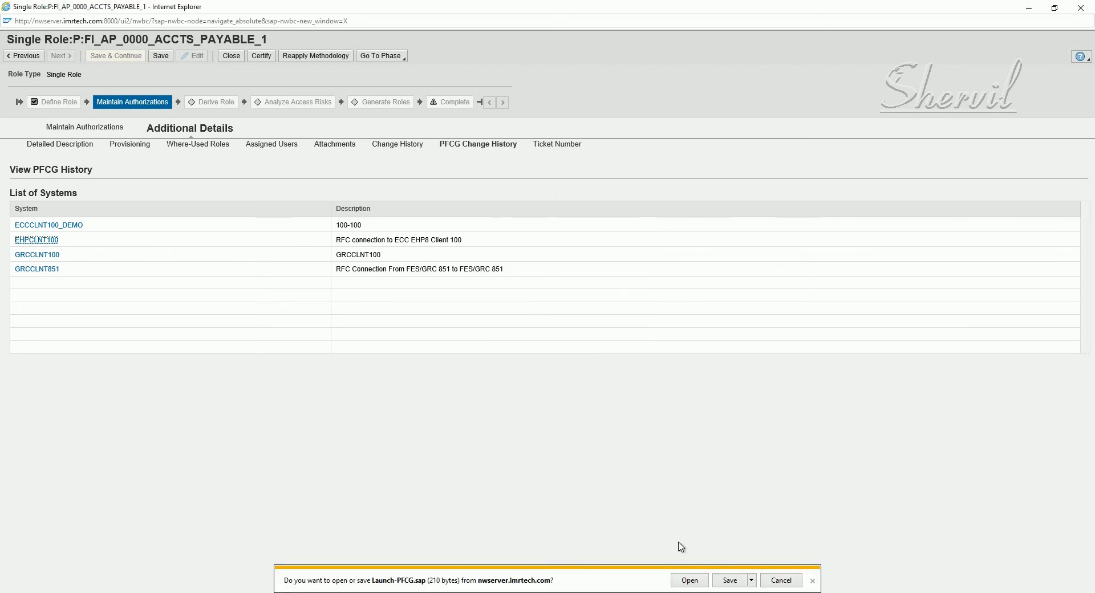
{"action": "left_click", "coordinate": [687, 581]}
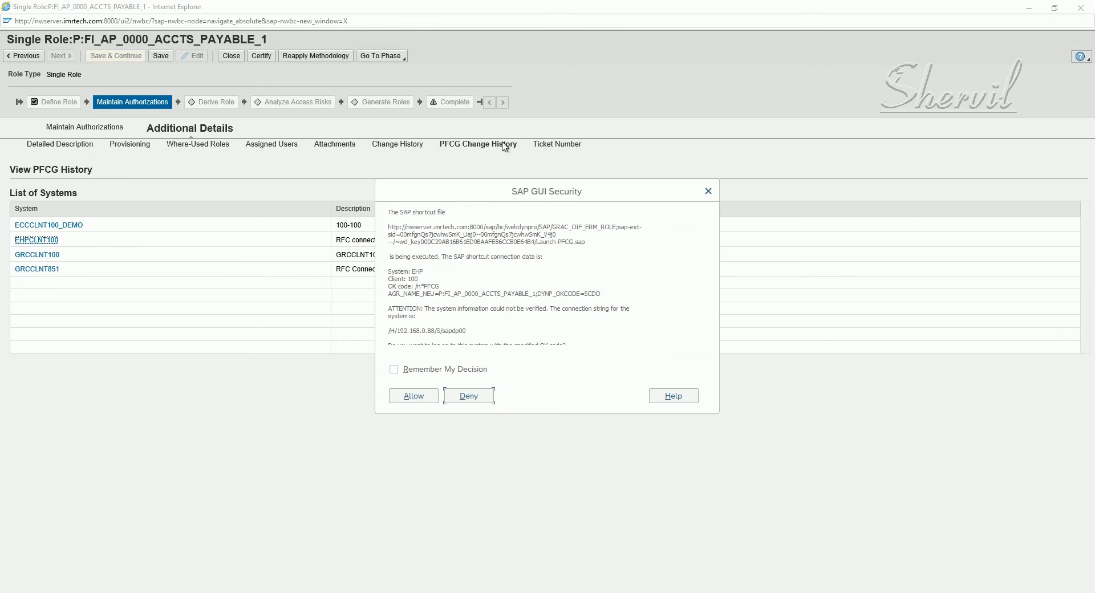
{"action": "left_click", "coordinate": [412, 396]}
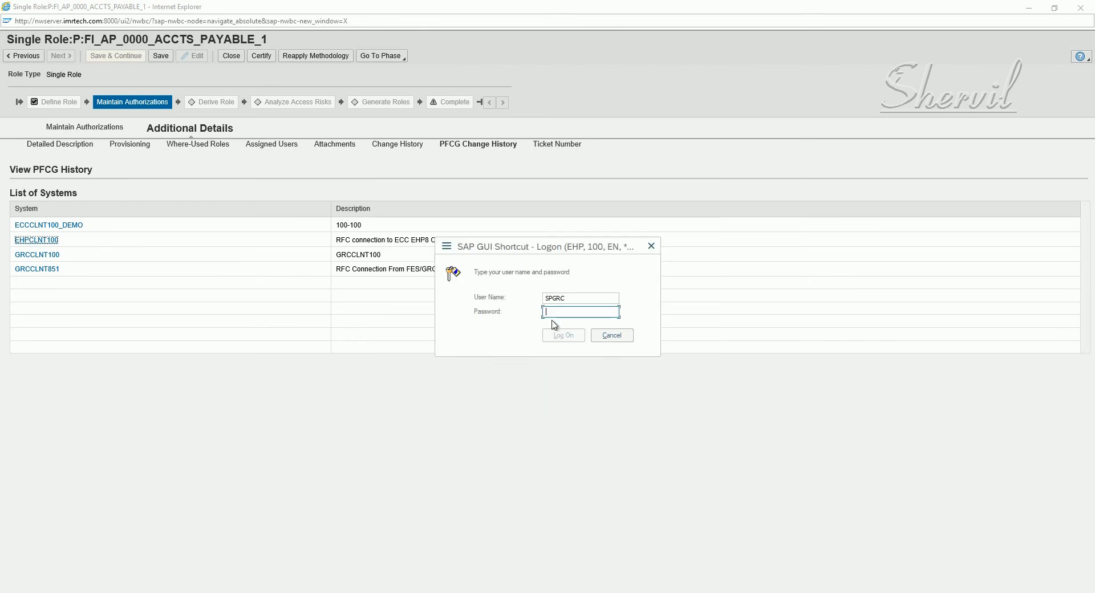
{"action": "type", "text": "••"}
{"action": "left_click", "coordinate": [569, 338]}
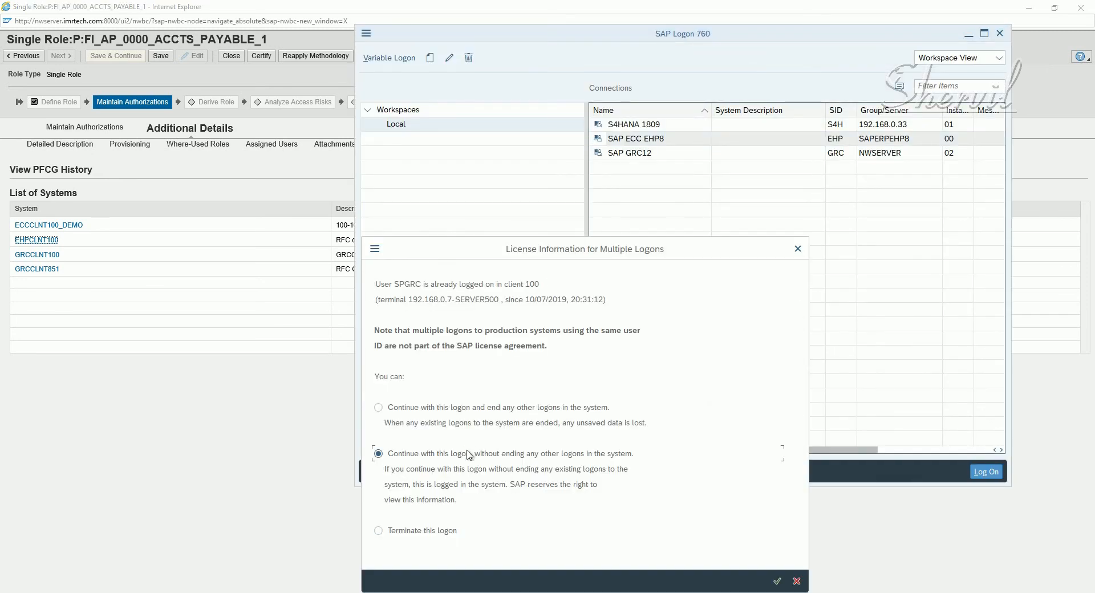
{"action": "key", "text": "Return"}
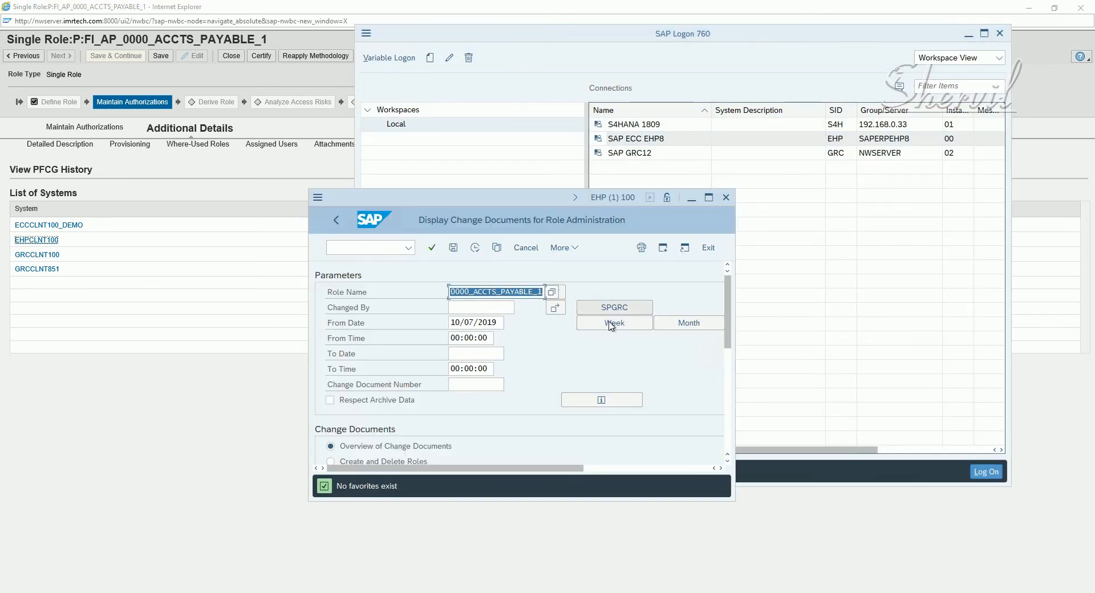
{"action": "left_click", "coordinate": [709, 198]}
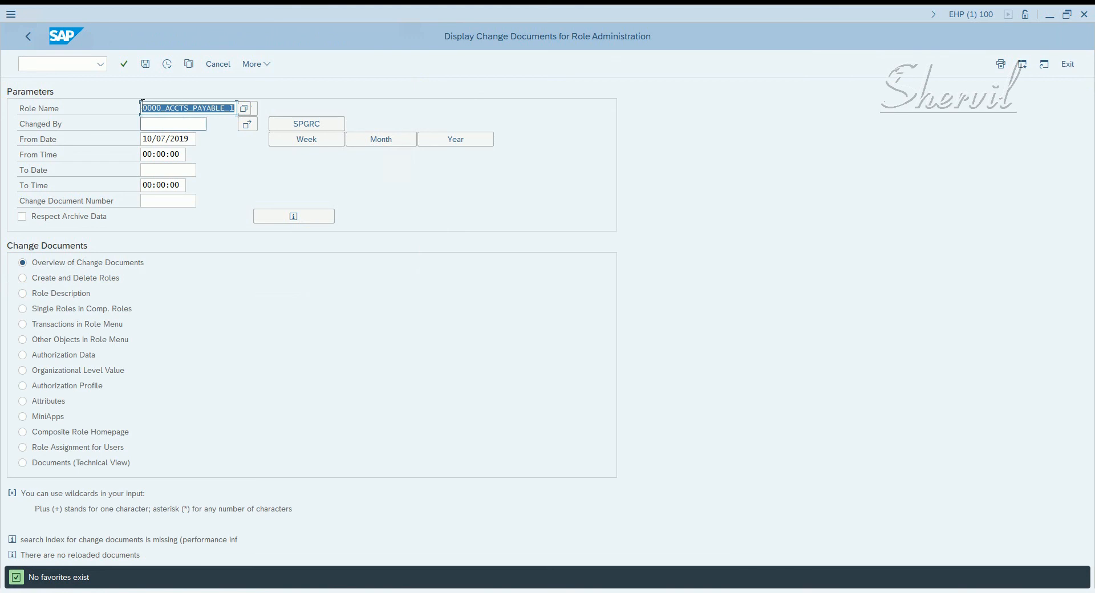
Log off the backend, show ticket number 555 with remark 'Finance Role', and save the role
{"action": "left_click", "coordinate": [1084, 14]}
{"action": "left_click", "coordinate": [174, 259]}
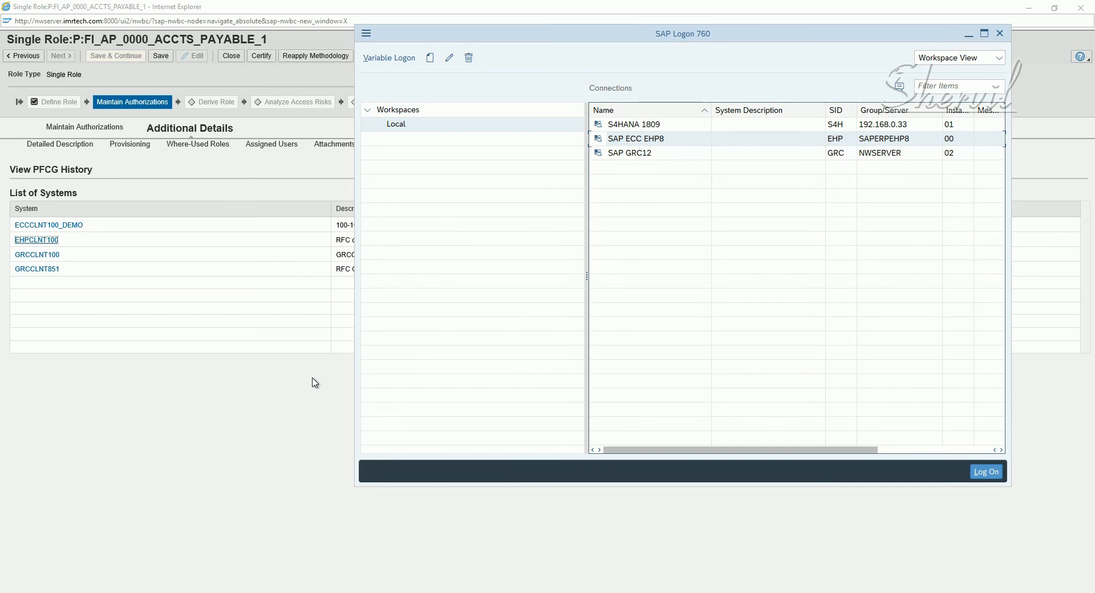
{"action": "left_click", "coordinate": [313, 382]}
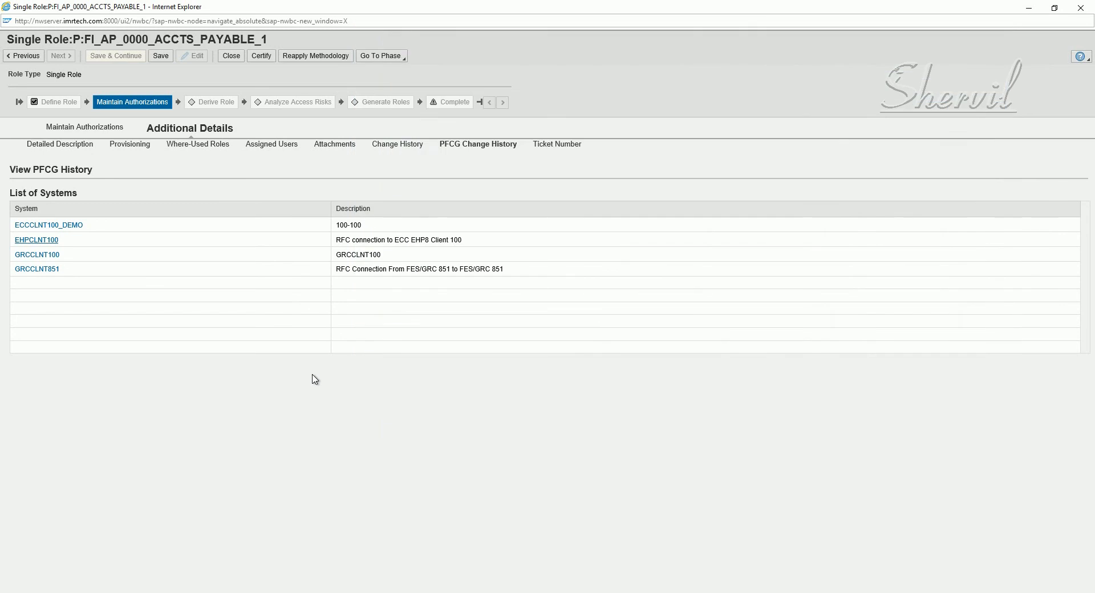
{"action": "left_click", "coordinate": [546, 147]}
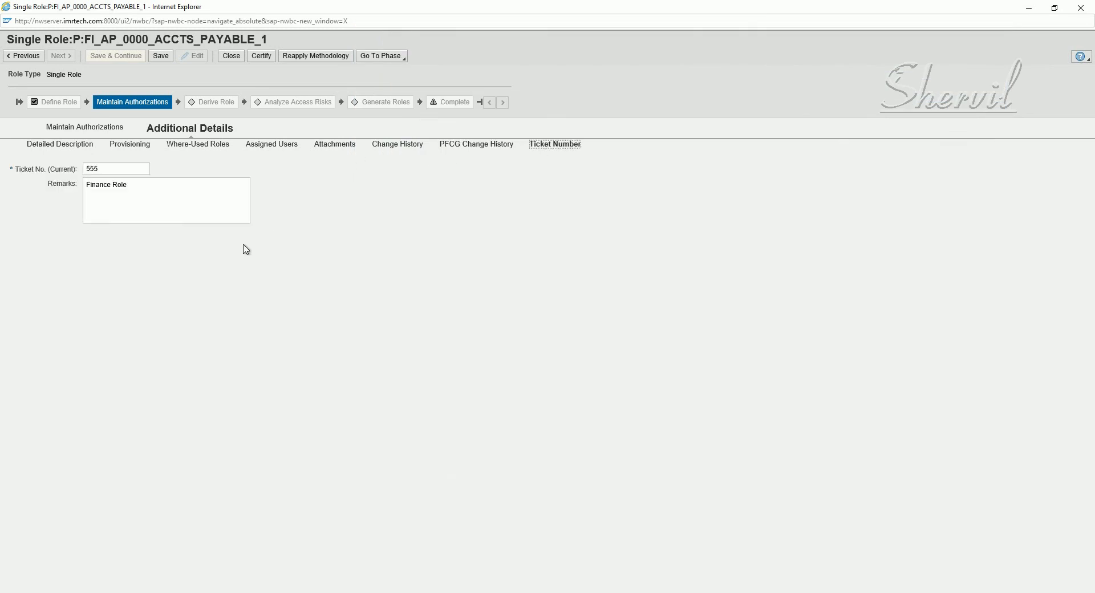
{"action": "left_click", "coordinate": [161, 57]}
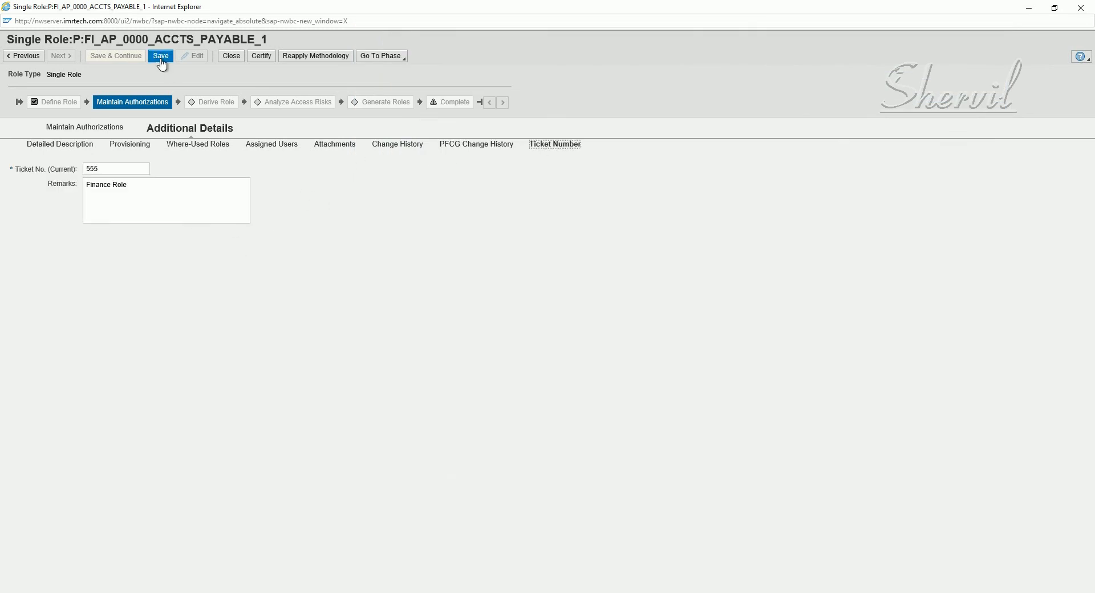
Save the role and move it through Derive Role to Analyze Access Risks, with rule set JYRULESE preset
{"action": "left_click", "coordinate": [90, 139]}
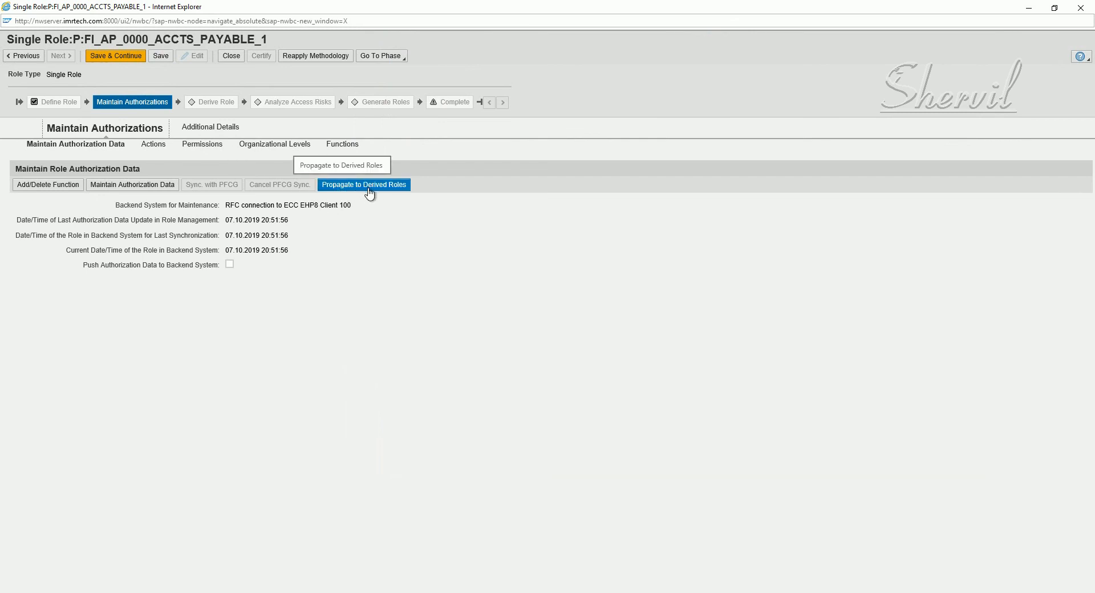
{"action": "left_click", "coordinate": [138, 58]}
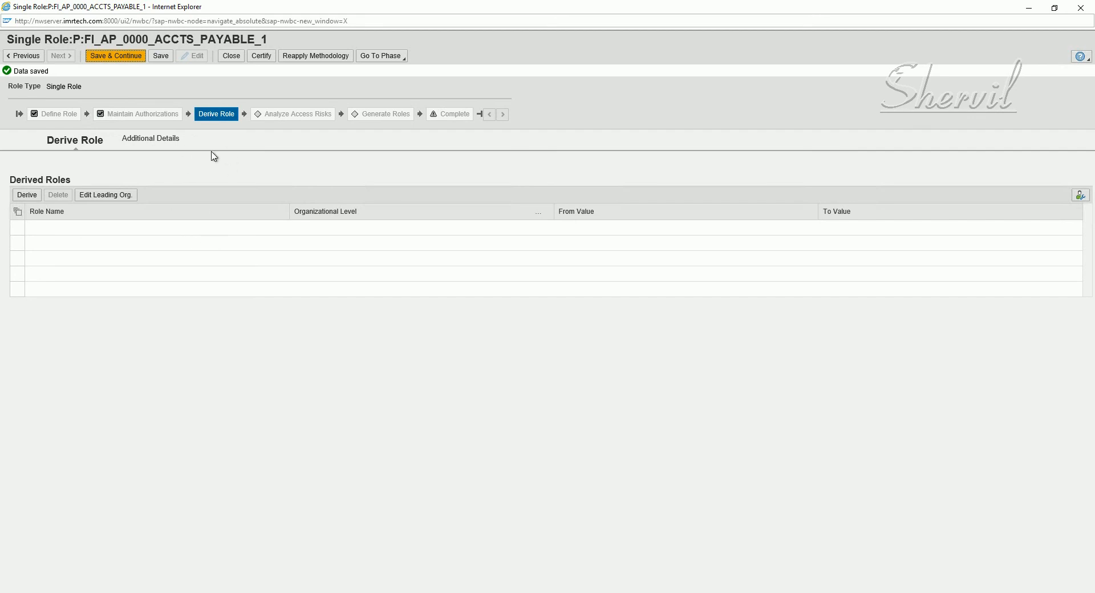
{"action": "left_click", "coordinate": [121, 57]}
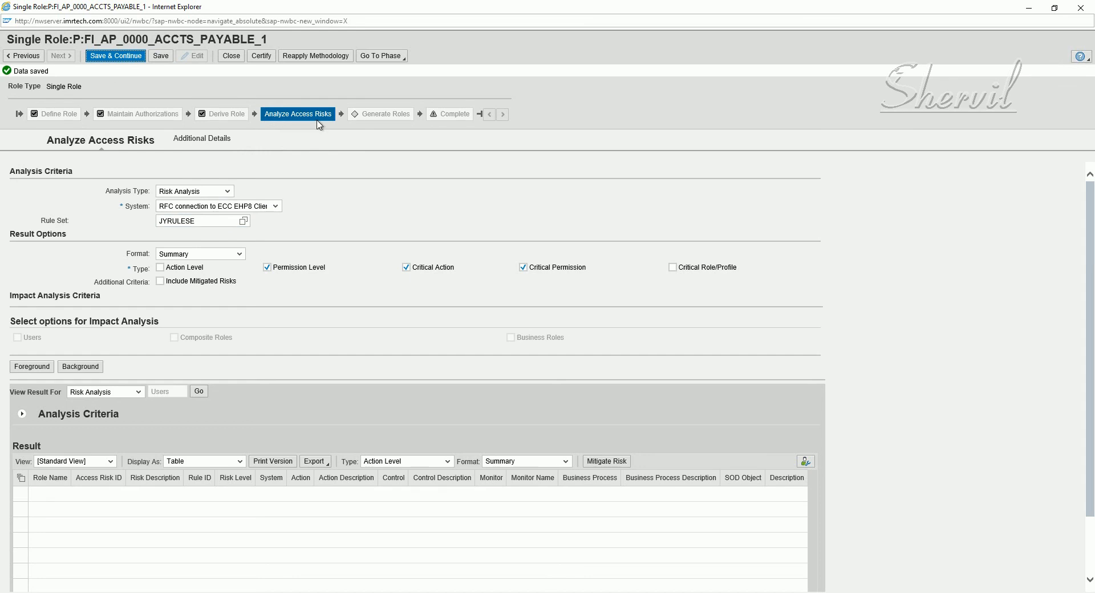
Select GLOBAL as the rule set for the risk analysis
{"action": "left_click", "coordinate": [243, 222]}
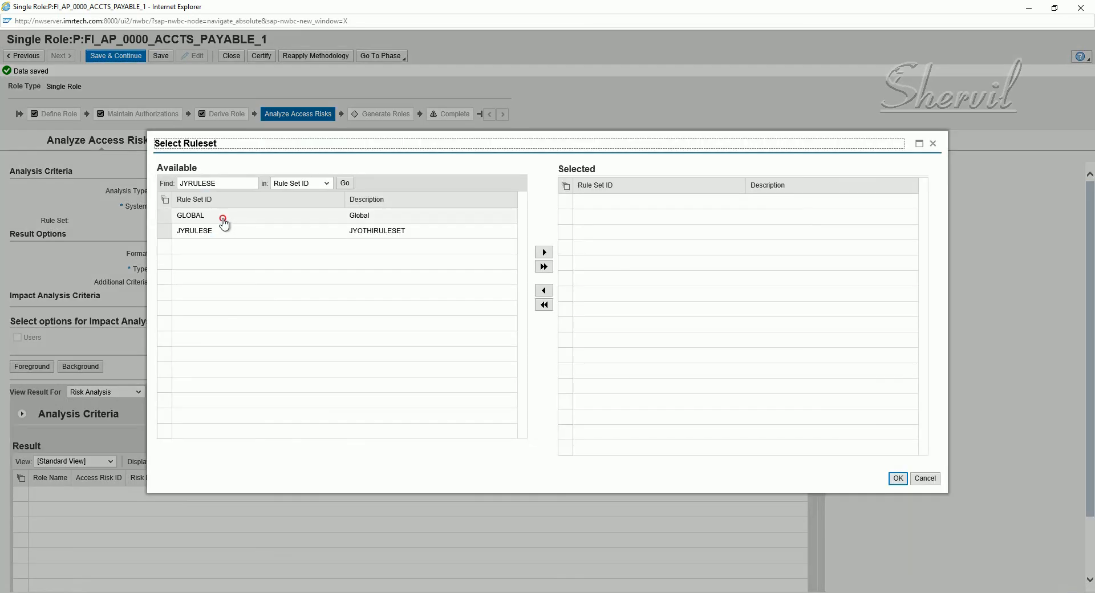
{"action": "left_click", "coordinate": [223, 218]}
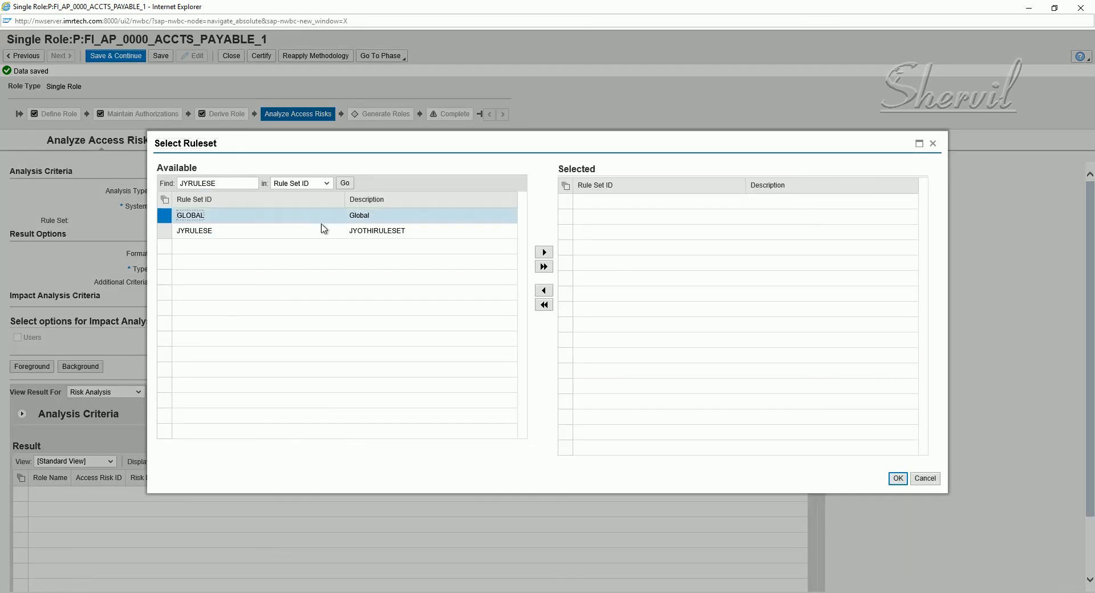
{"action": "left_click", "coordinate": [544, 252]}
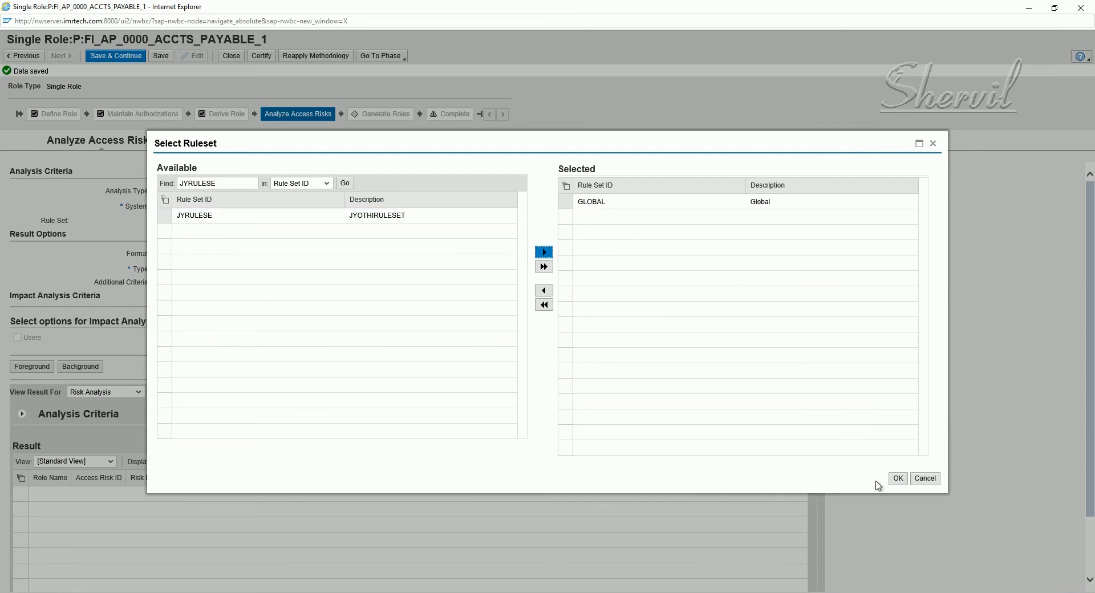
{"action": "left_click", "coordinate": [897, 479]}
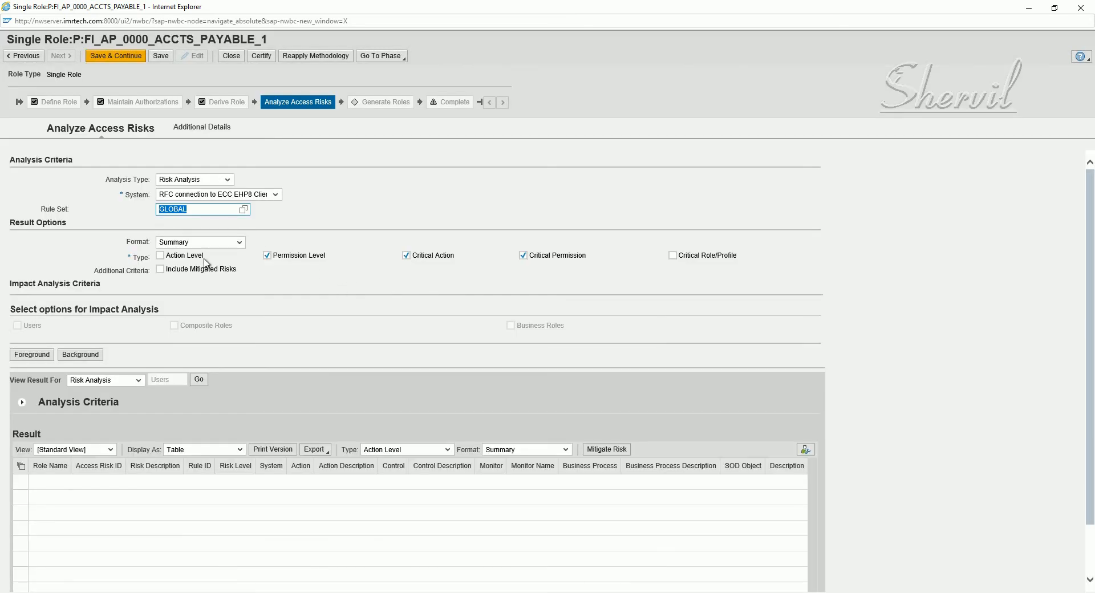
Include action level, run the analysis in foreground with no rules returned, and advance to Generate Roles
{"action": "left_click", "coordinate": [204, 259]}
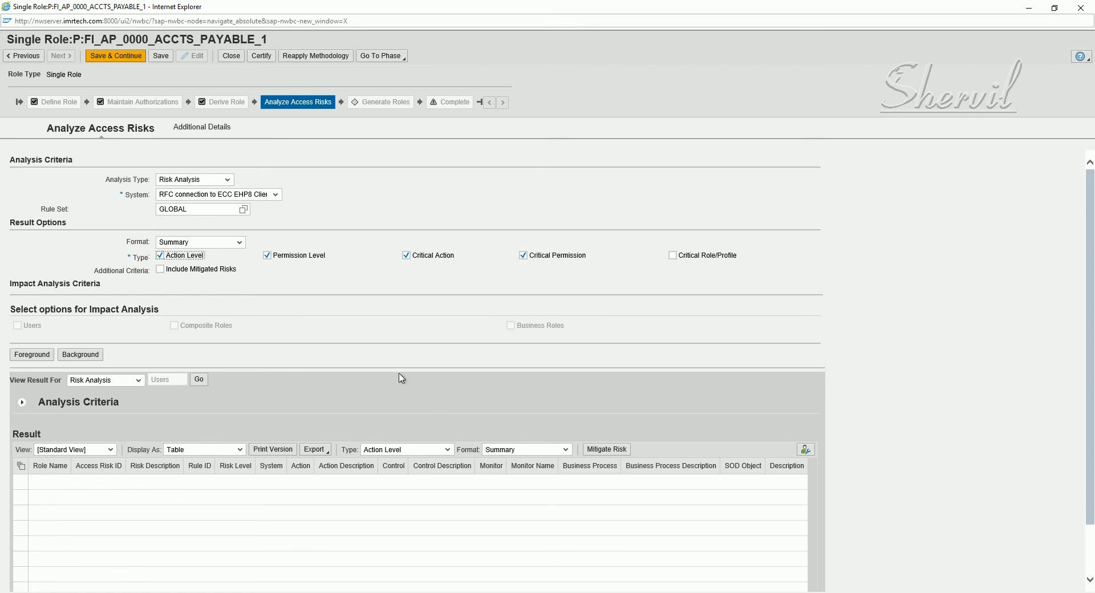
{"action": "left_click", "coordinate": [27, 358]}
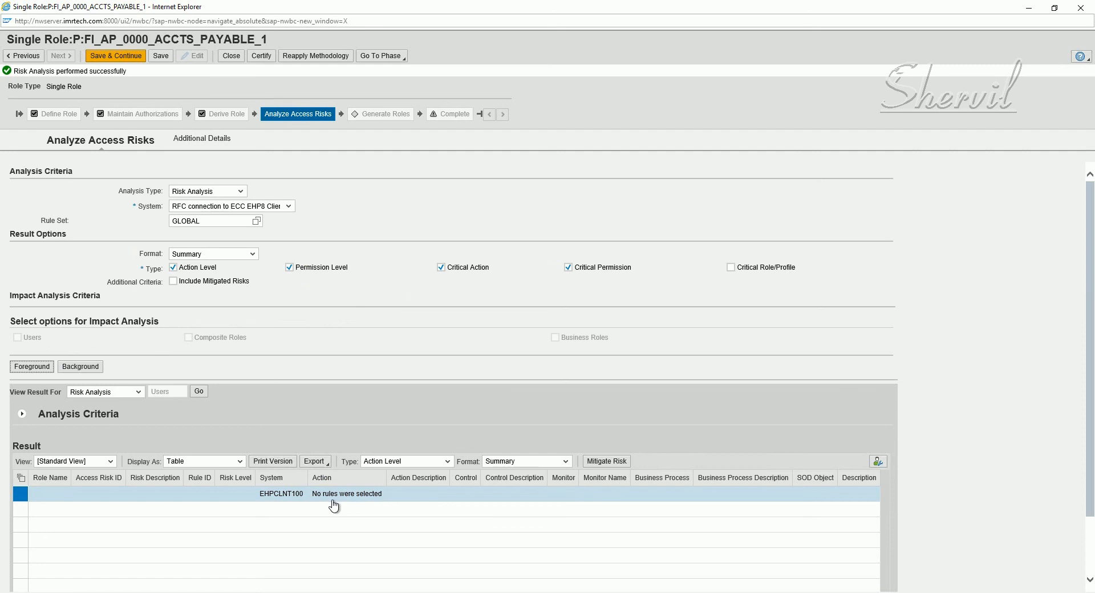
{"action": "left_click", "coordinate": [127, 57]}
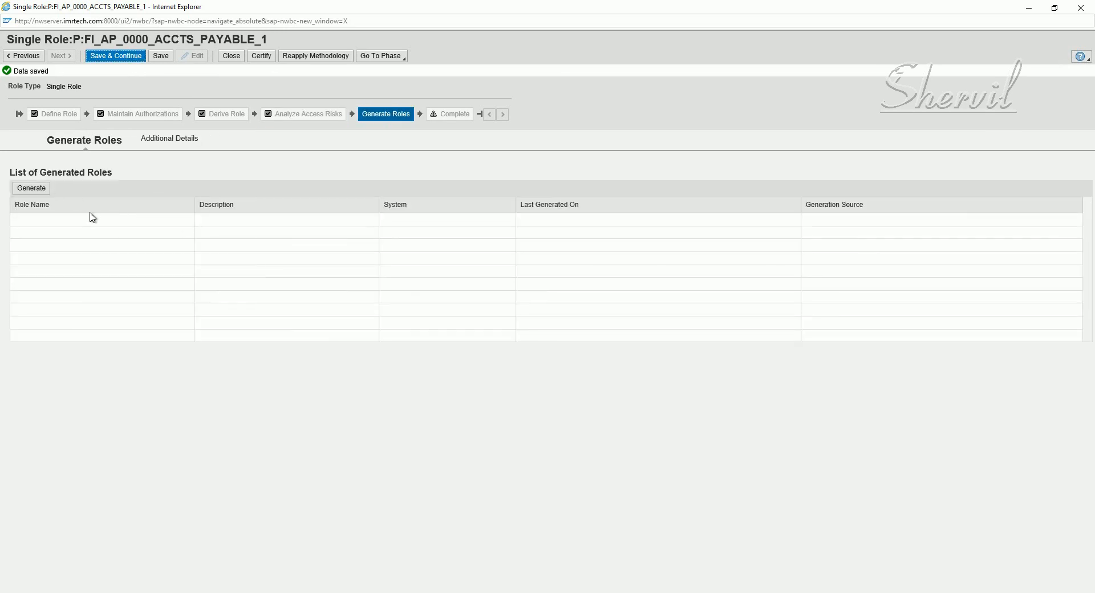
Rerun the risk analysis and submit P:FI_AP_0000_ACCTS_PAYABLE_1 for generation on EHPCLNT100, none failing
{"action": "left_click", "coordinate": [38, 192]}
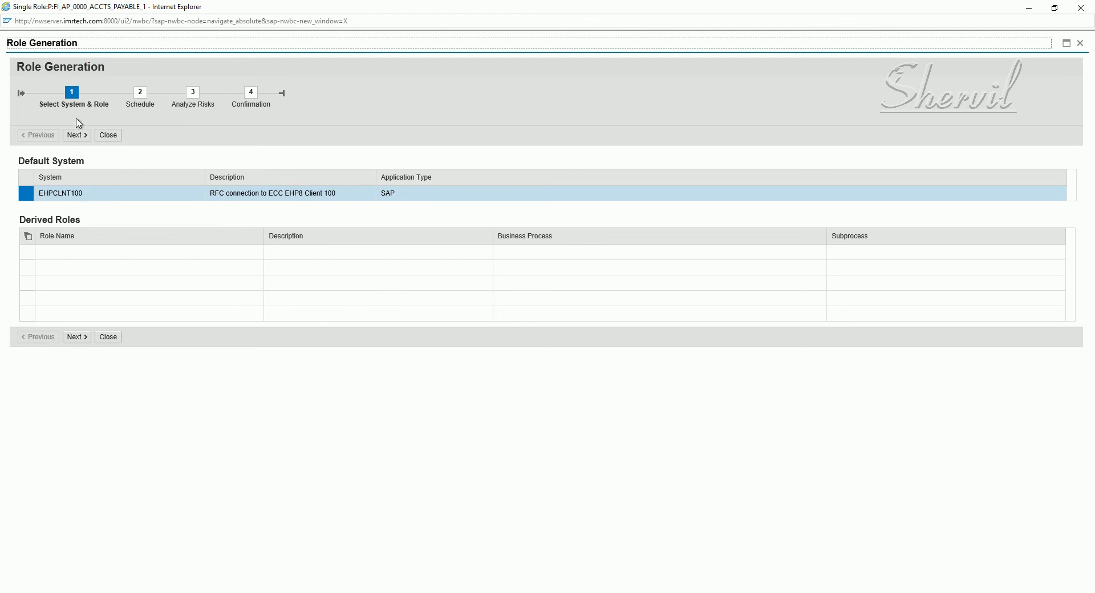
{"action": "left_click", "coordinate": [79, 137]}
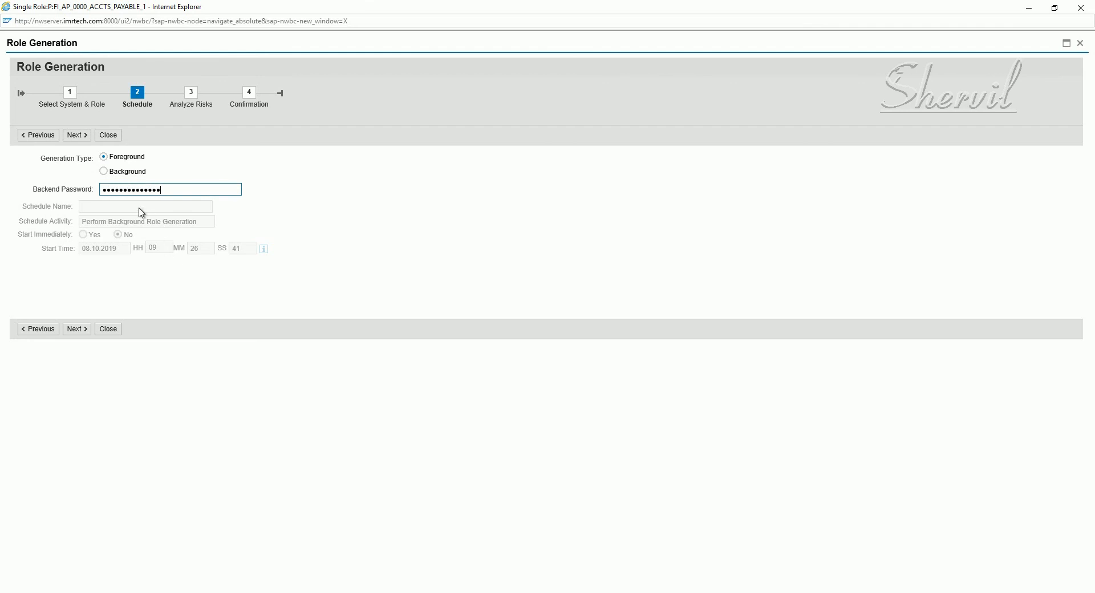
{"action": "left_click", "coordinate": [78, 330]}
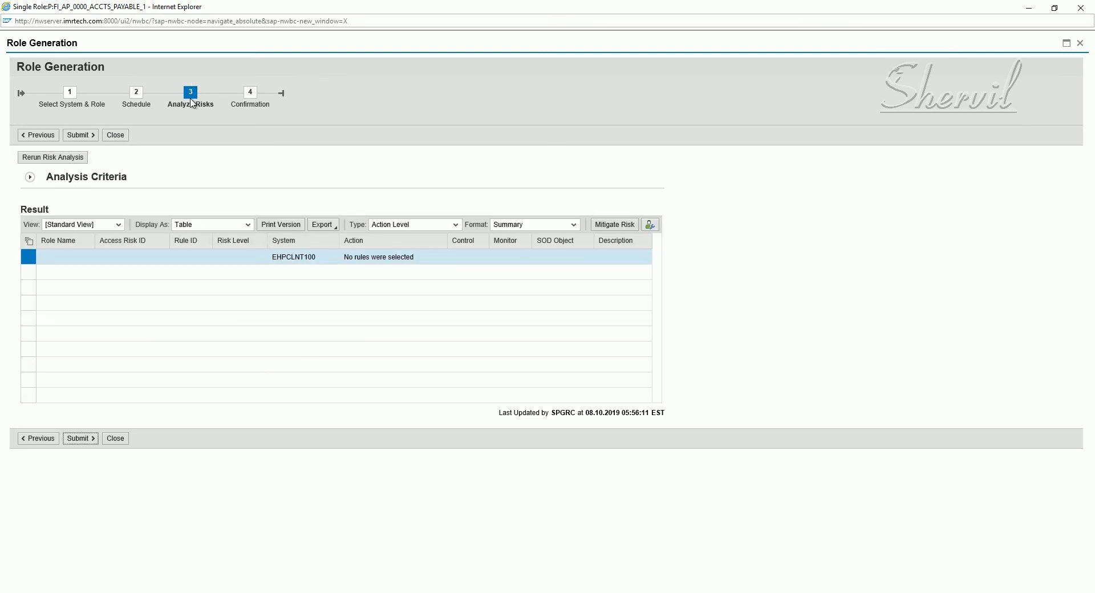
{"action": "left_click", "coordinate": [58, 162]}
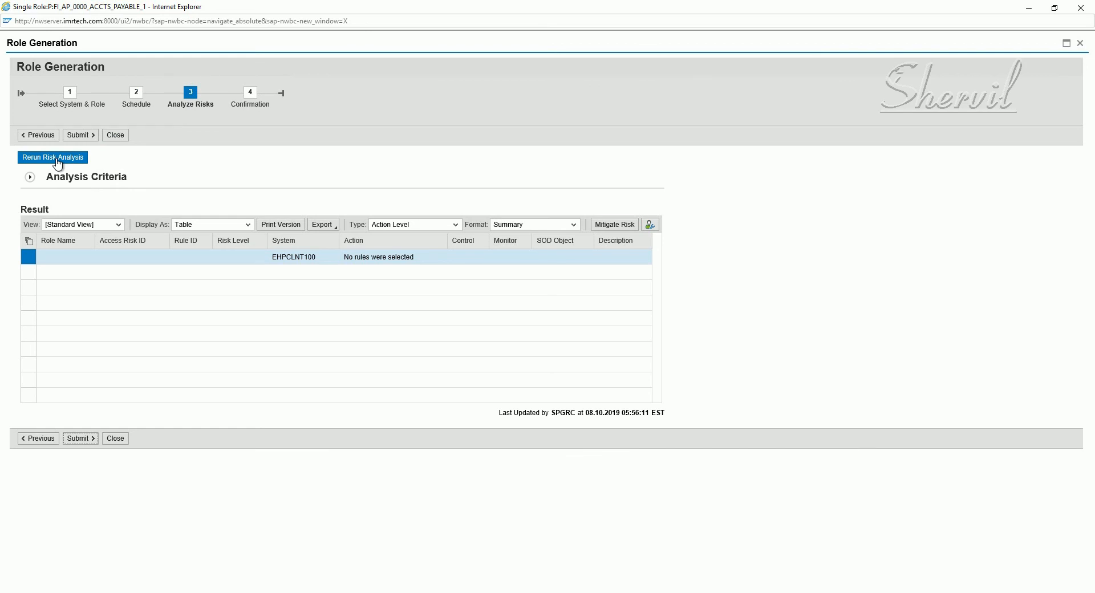
{"action": "left_click", "coordinate": [85, 159]}
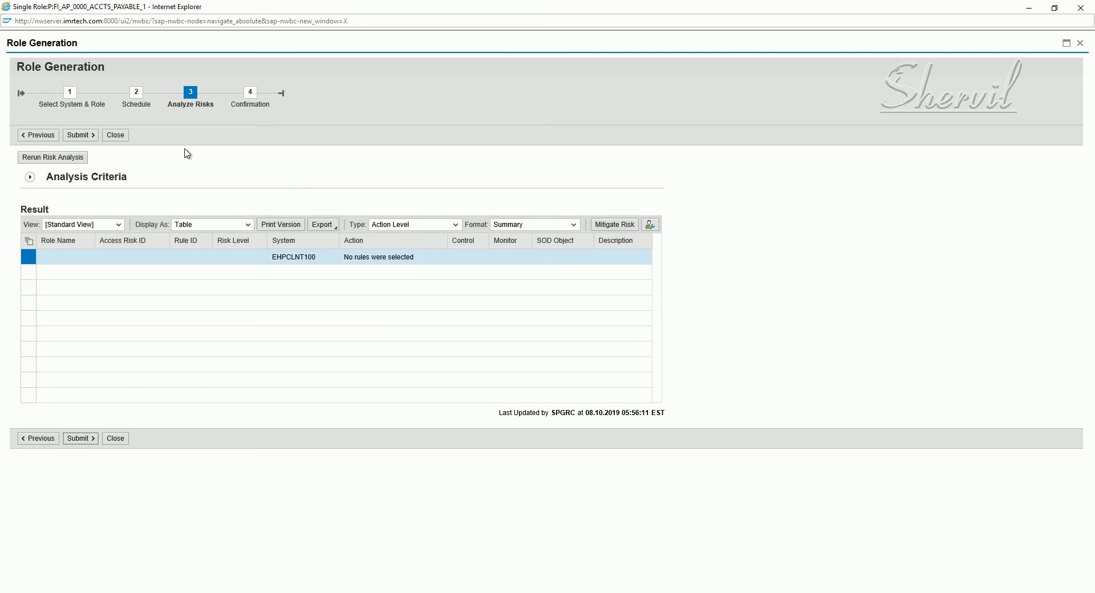
{"action": "left_click", "coordinate": [67, 158]}
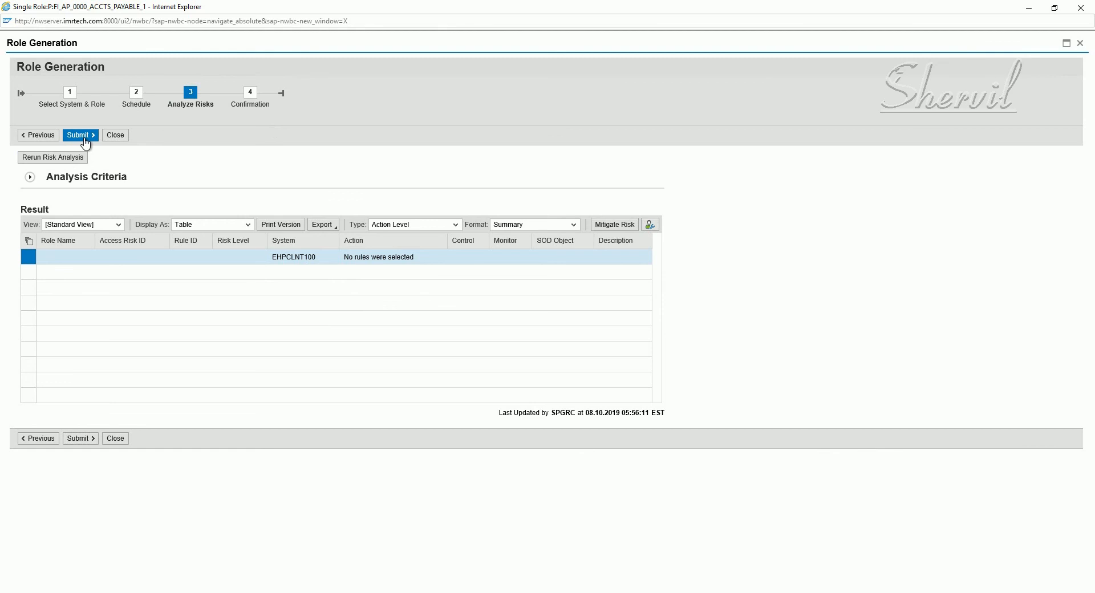
{"action": "left_click", "coordinate": [80, 135]}
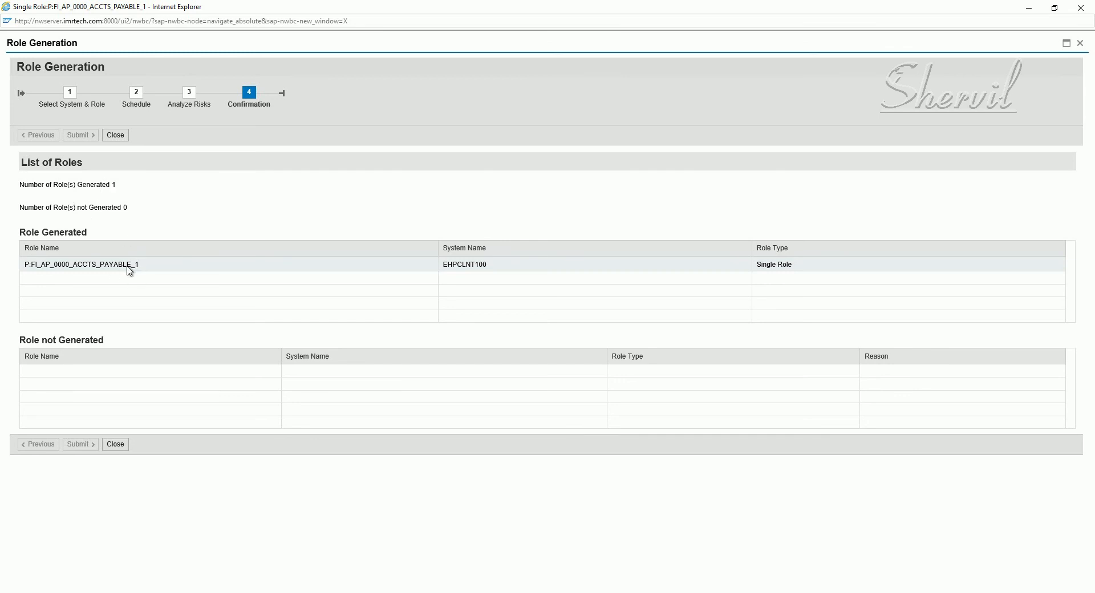
{"action": "left_click", "coordinate": [100, 265]}
In PFCG, display role P:FI_AP_0000_ACCTS_PAYABLE_1 and confirm its generated profile T-EP572259 is current
{"action": "mouse_move", "coordinate": [353, 573]}
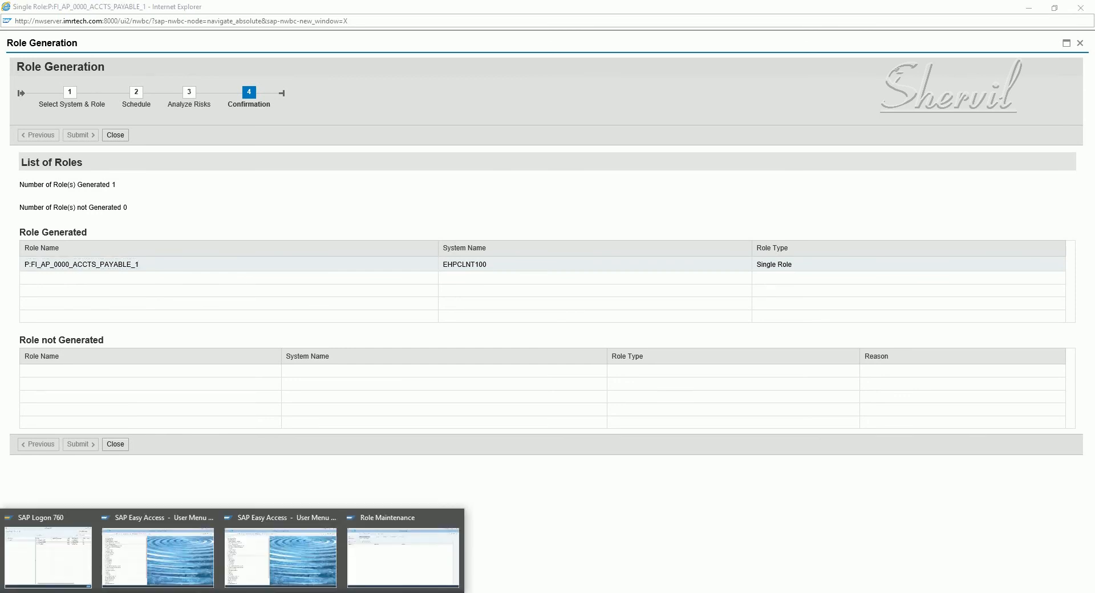
{"action": "left_click", "coordinate": [414, 553]}
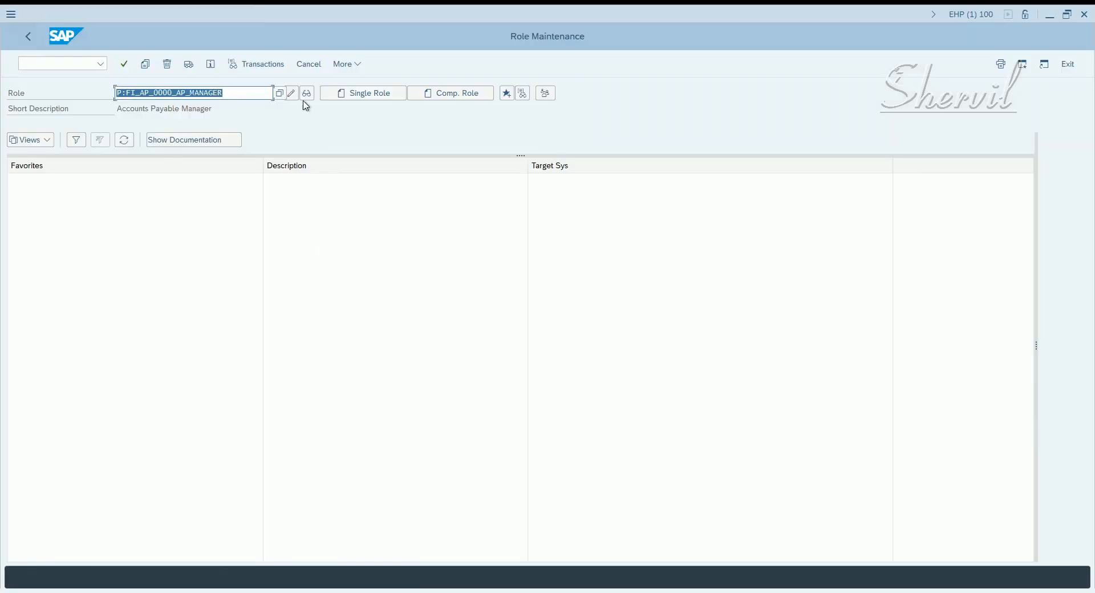
{"action": "key", "text": "BackSpace"}
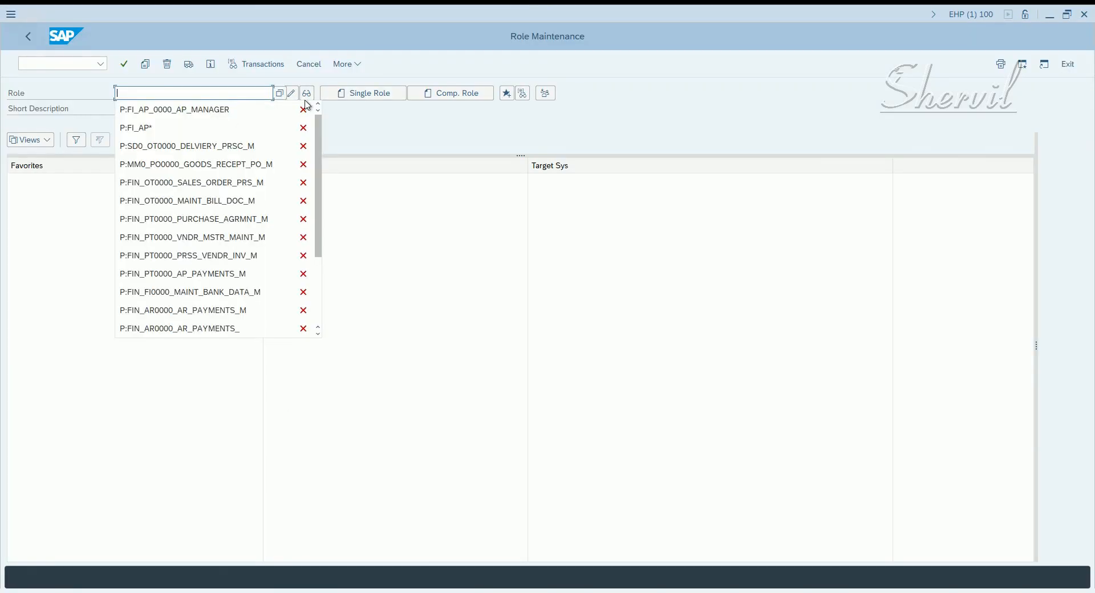
{"action": "type", "text": "P:FI_AP_0000_ACCTS_PAYABLE_1"}
{"action": "key", "text": "Return"}
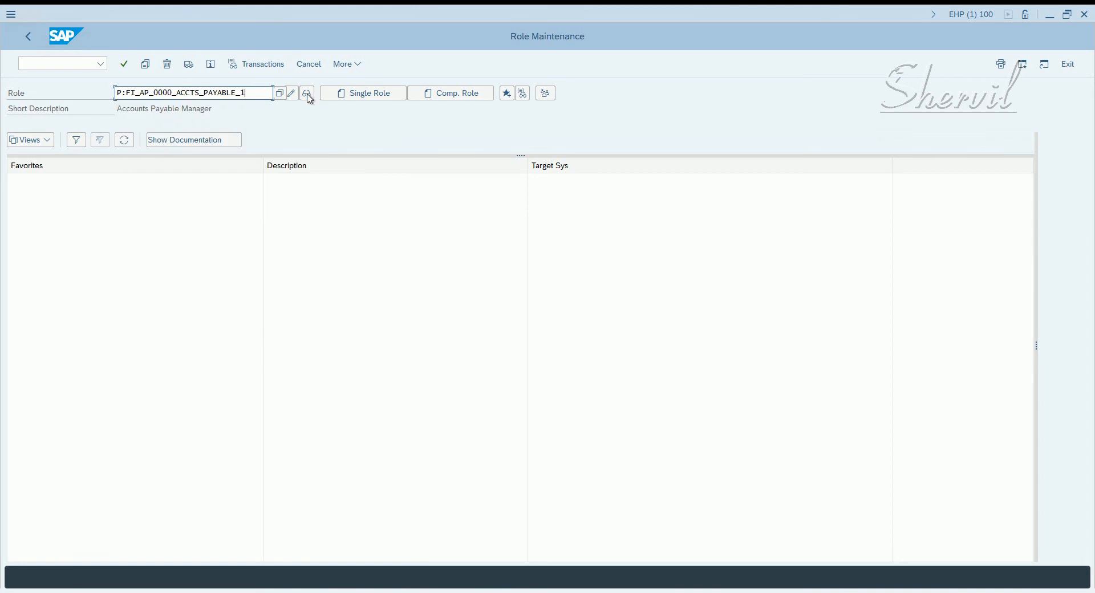
{"action": "left_click", "coordinate": [307, 94]}
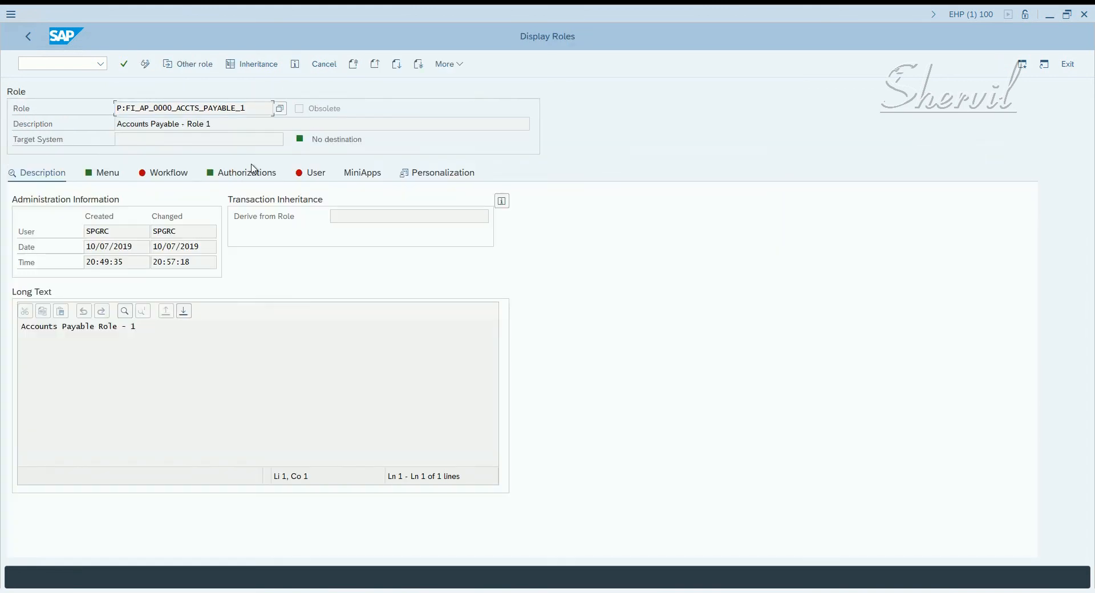
{"action": "left_click", "coordinate": [235, 171]}
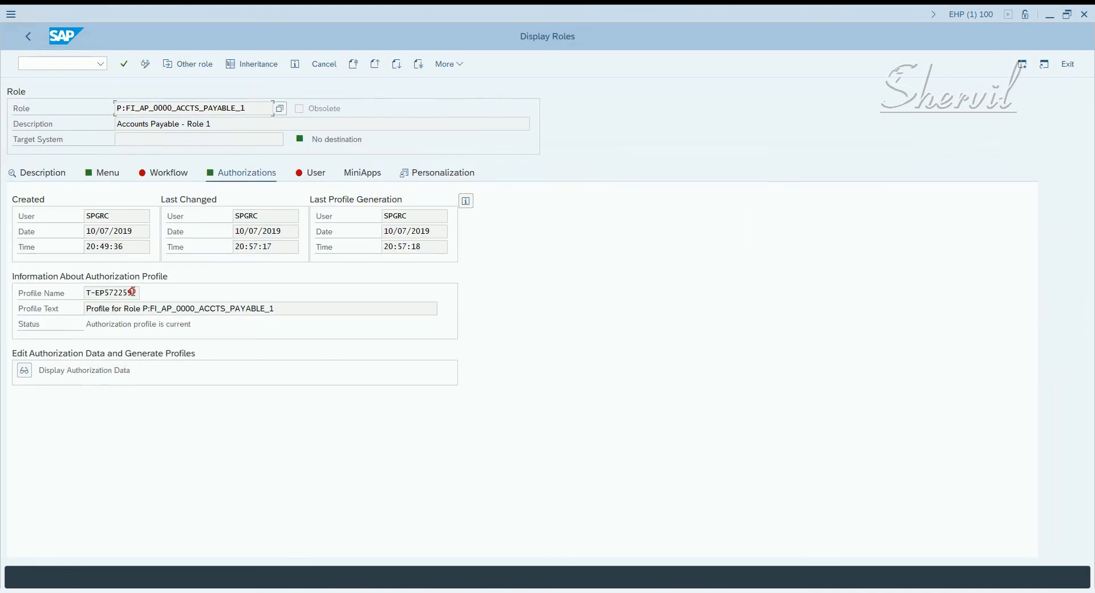
{"action": "left_click_drag", "start_coordinate": [133, 291], "coordinate": [45, 298]}
{"action": "left_click", "coordinate": [28, 37]}
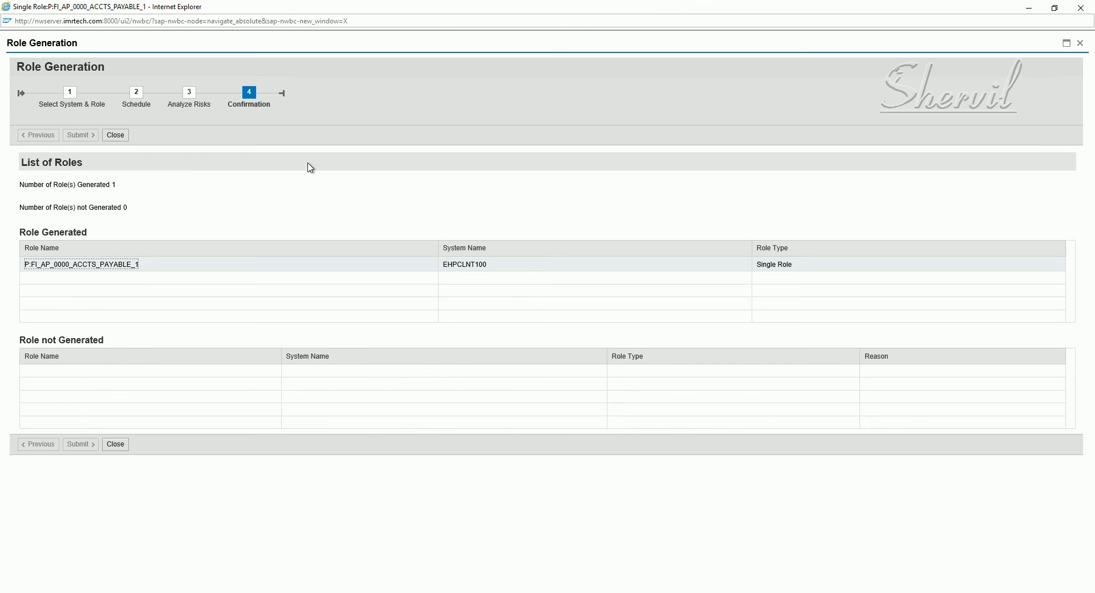
Close the Role Generation wizard and Save & Continue from Generate Roles to the Complete phase
{"action": "left_click", "coordinate": [114, 137]}
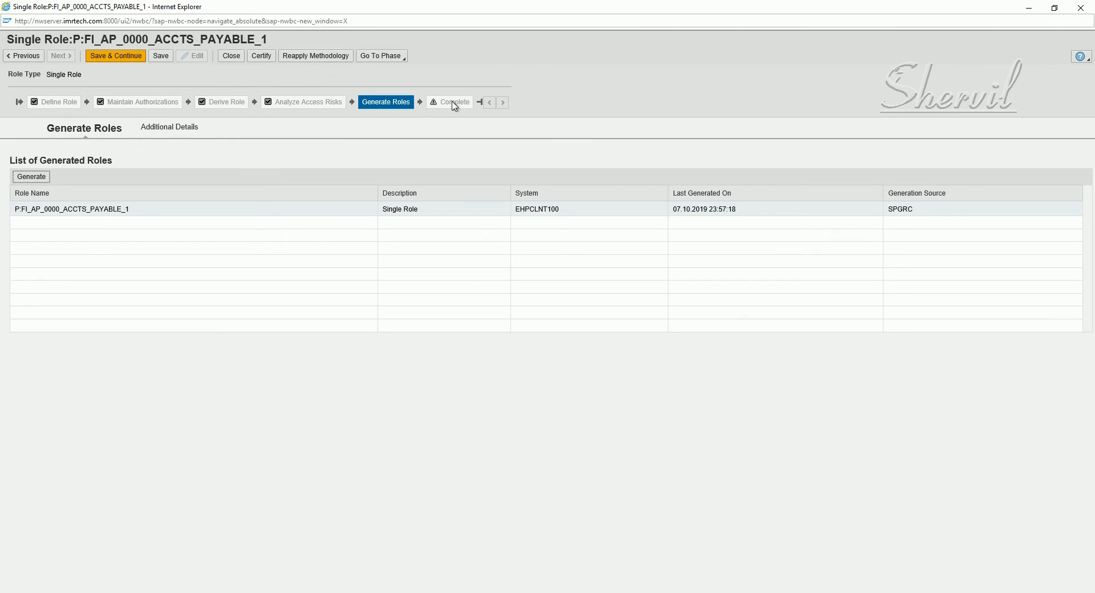
{"action": "left_click", "coordinate": [114, 57]}
{"action": "left_click", "coordinate": [147, 128]}
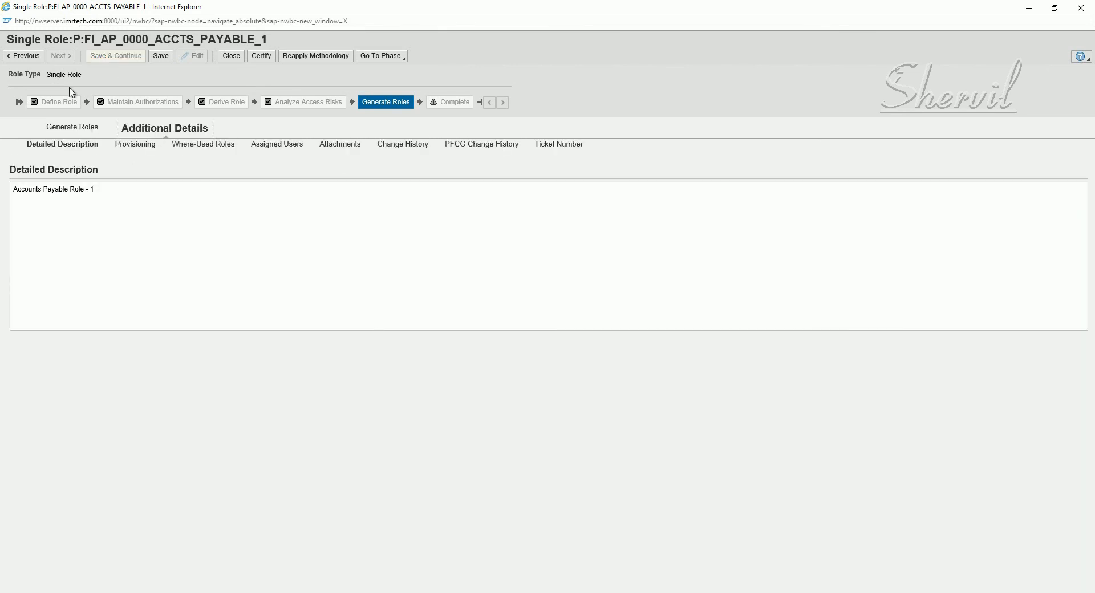
{"action": "left_click", "coordinate": [70, 126]}
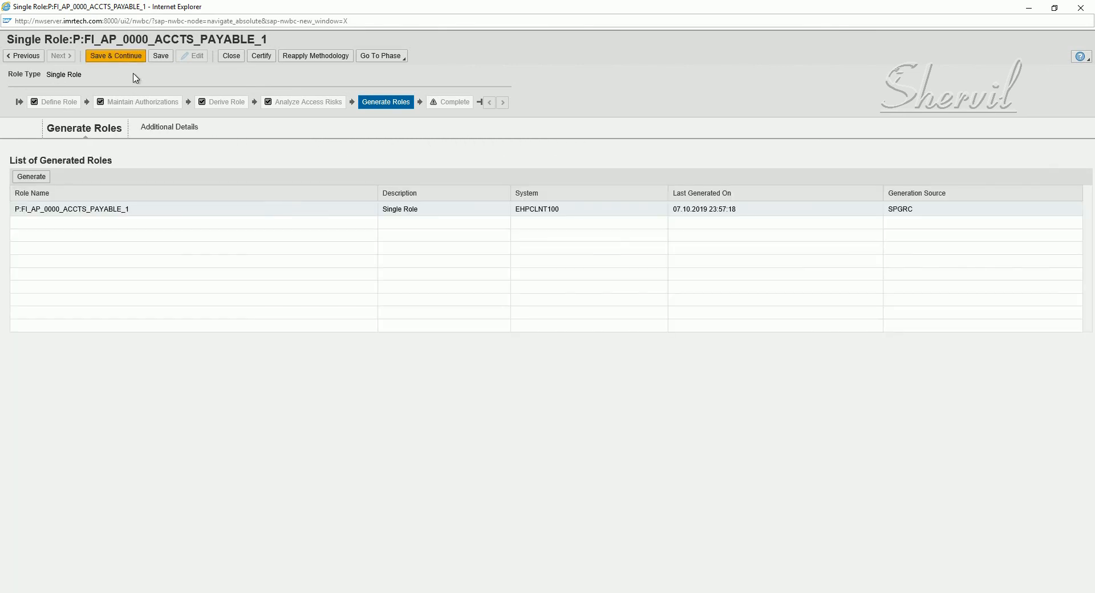
{"action": "left_click", "coordinate": [130, 58]}
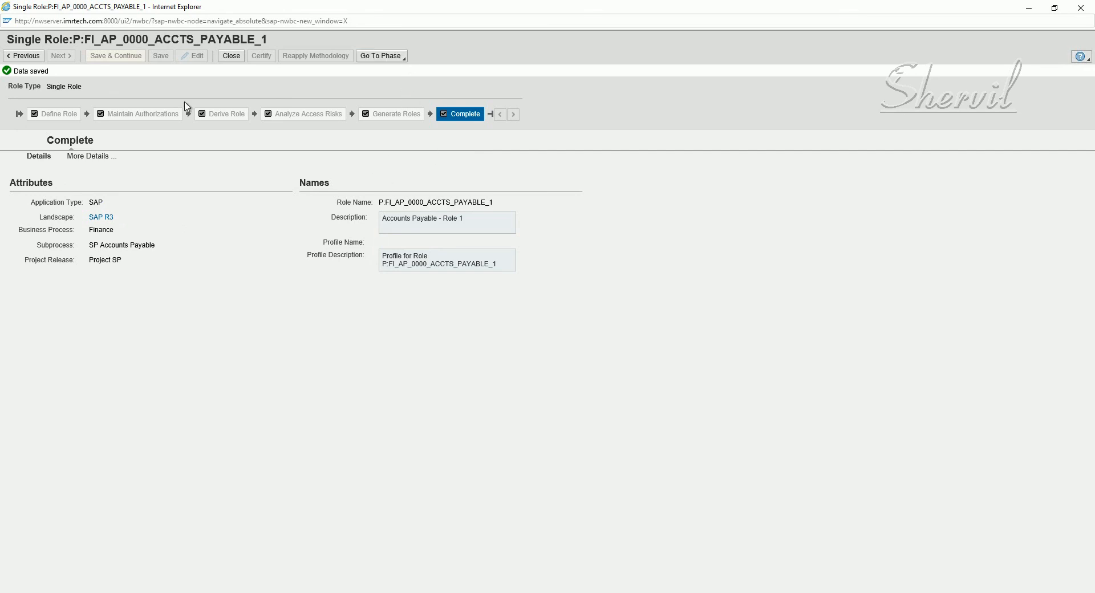
Close the completed role's GRC window, confirming the unsaved-data warning with OK
{"action": "left_click", "coordinate": [231, 56]}
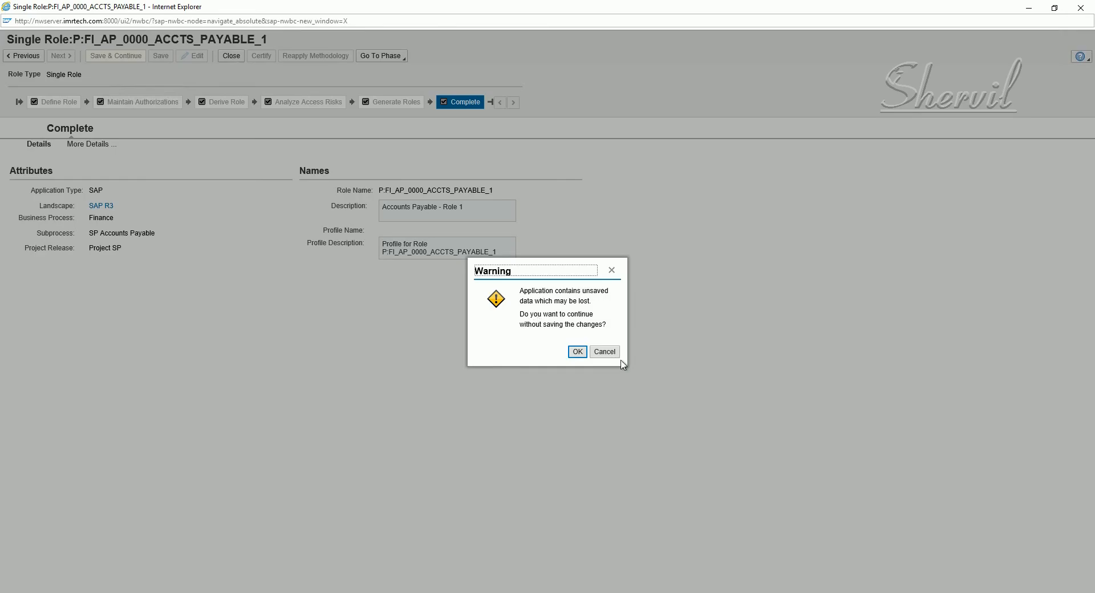
{"action": "left_click", "coordinate": [604, 352]}
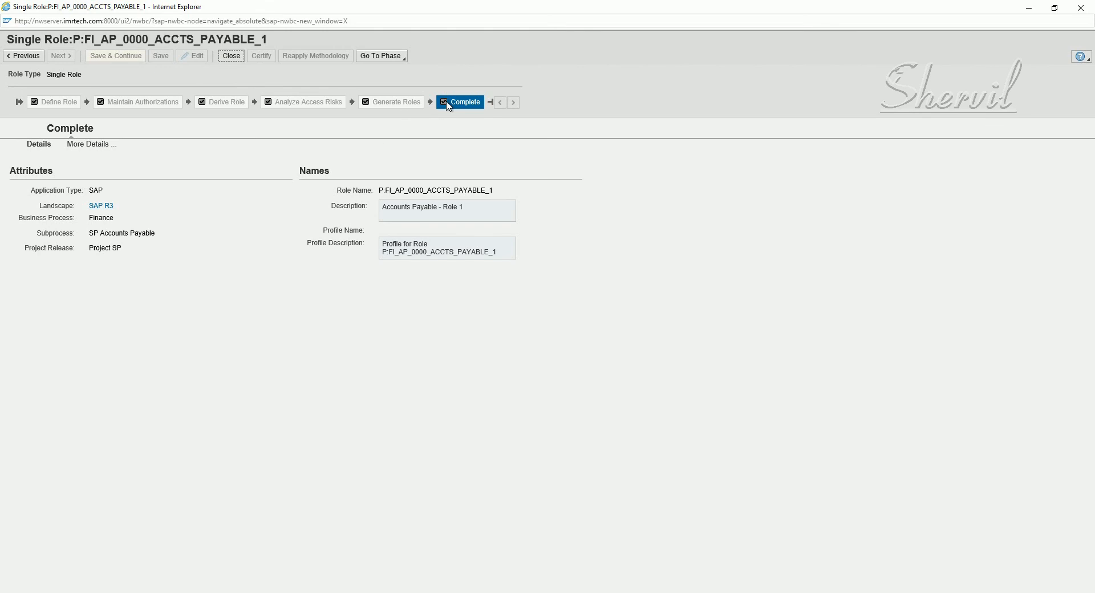
{"action": "left_click", "coordinate": [233, 57]}
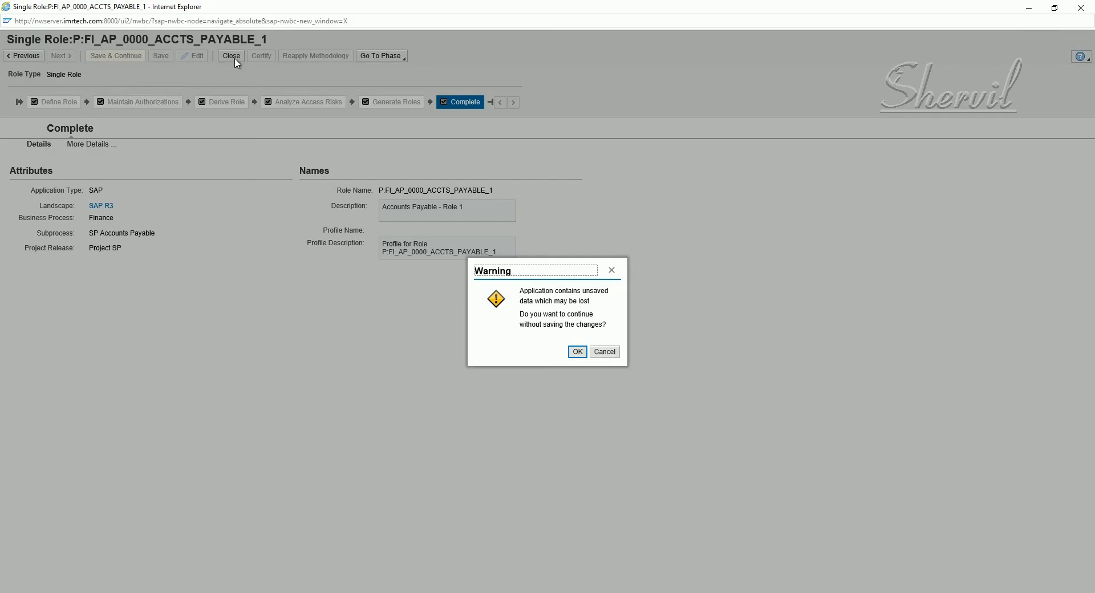
{"action": "left_click", "coordinate": [577, 352]}
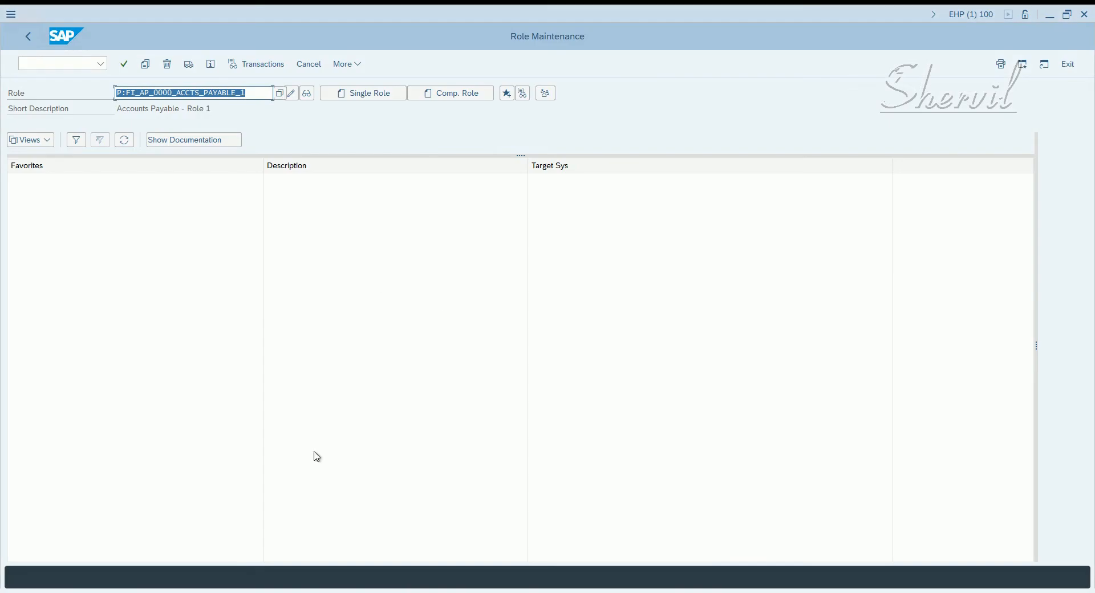
Verify P:FI_AP_0000_ACCTS_PAYABLE_1 shows Complete in the ERM Role list, then return to Notepad
{"action": "mouse_move", "coordinate": [96, 587]}
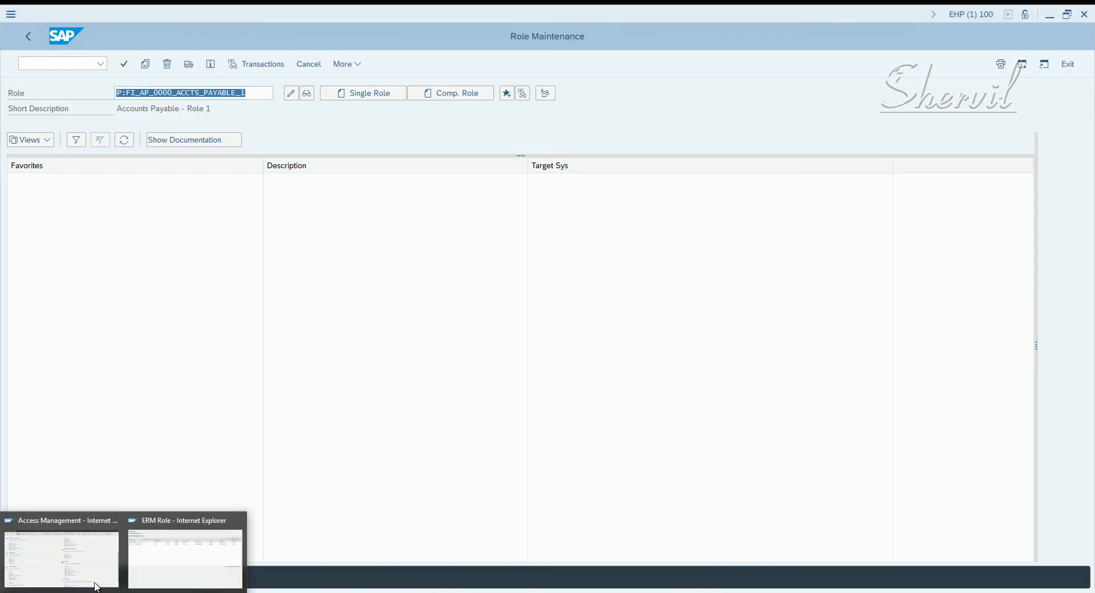
{"action": "left_click", "coordinate": [184, 557]}
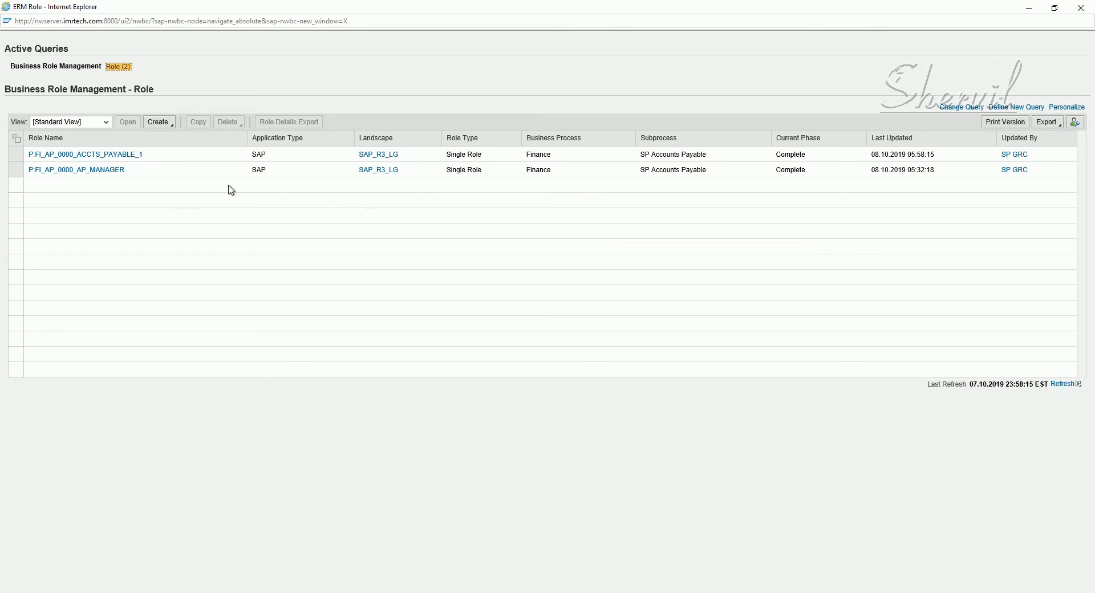
{"action": "key", "text": "alt+Tab"}
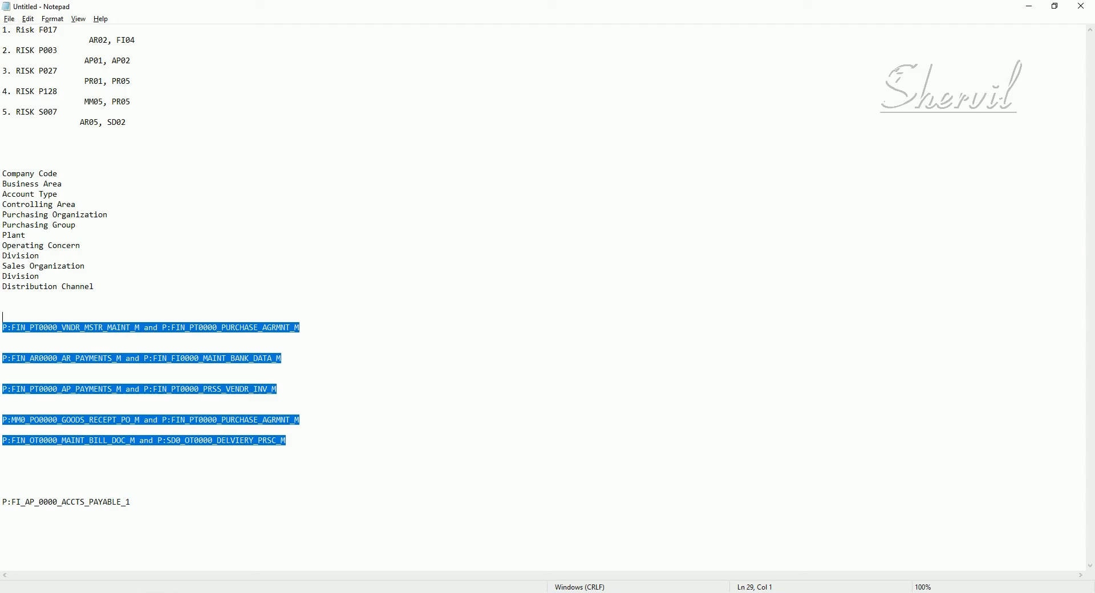
{"action": "left_click", "coordinate": [224, 186]}
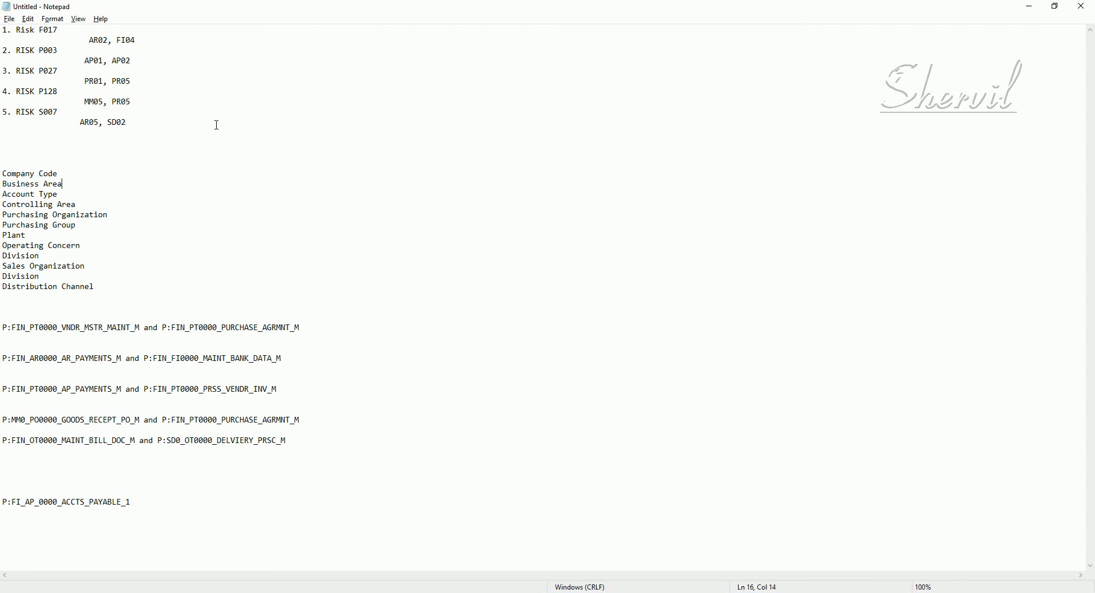
{"action": "left_click_drag", "start_coordinate": [85, 60], "coordinate": [132, 63]}
{"action": "key", "text": "Down"}
{"action": "left_click_drag", "start_coordinate": [131, 63], "coordinate": [111, 62]}
{"action": "left_click_drag", "start_coordinate": [84, 61], "coordinate": [137, 61]}
{"action": "left_click_drag", "start_coordinate": [85, 60], "coordinate": [131, 61]}
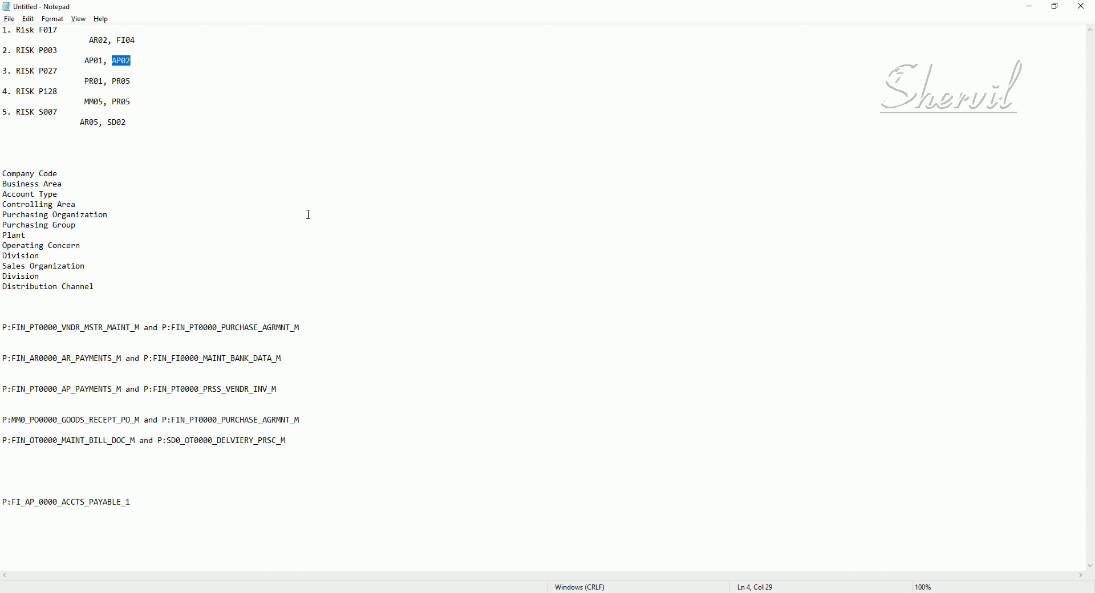